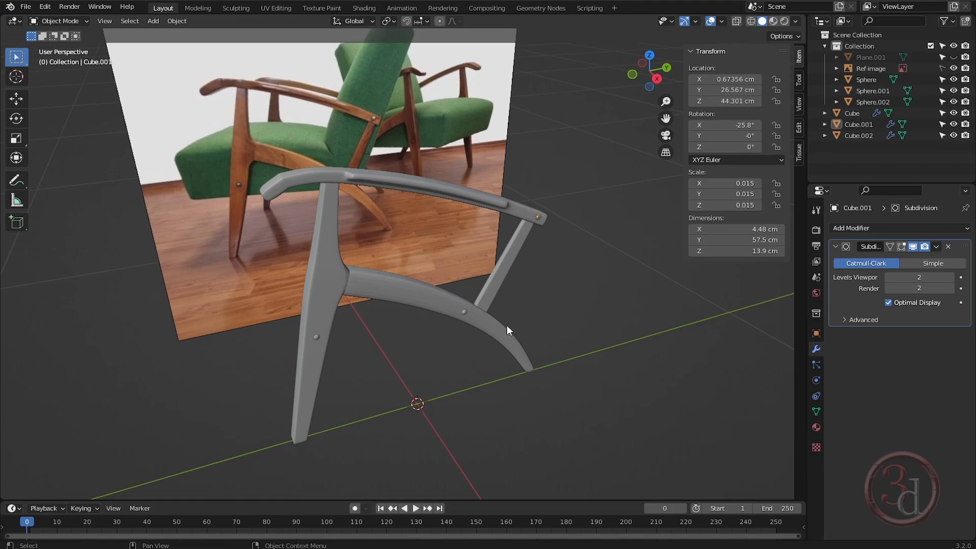
Step: Unhide the Plane.001 bounding box and view the chair frame from the top in wireframe display
mouse_move(496, 321)
shift+middle_down()
mouse_move(532, 362)
mouse_move(477, 343)
mouse_move(501, 334)
shift+middle_up()
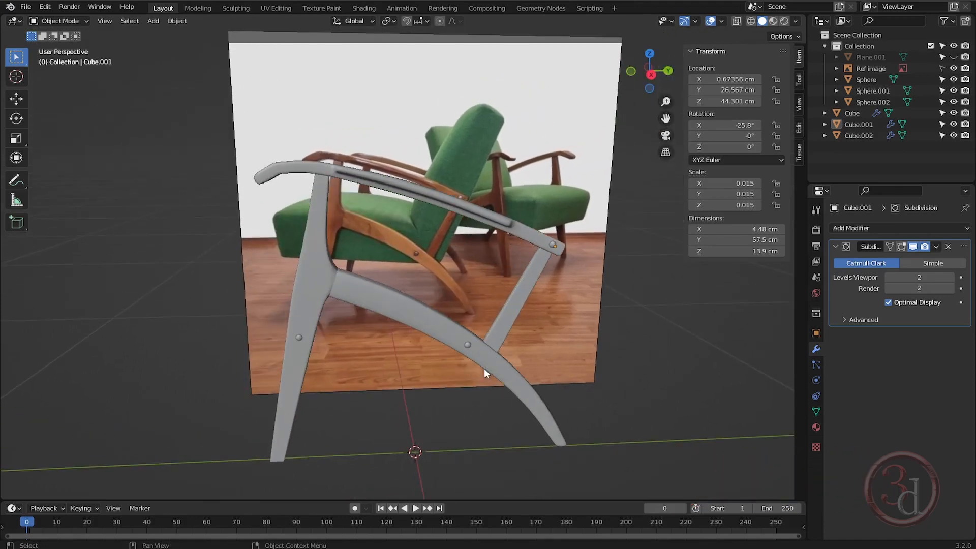
middle_drag(484, 367, 552, 371)
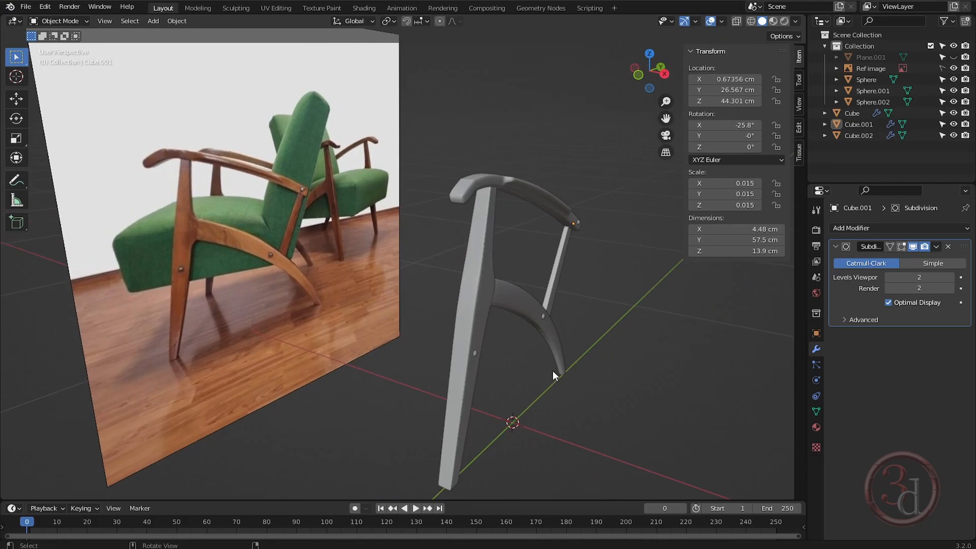
click(954, 58)
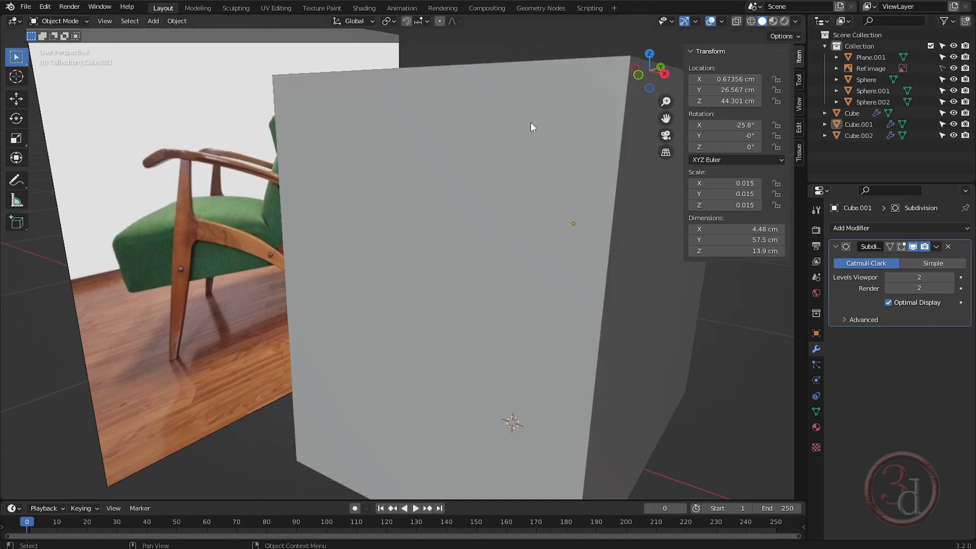
middle_drag(530, 122, 445, 326)
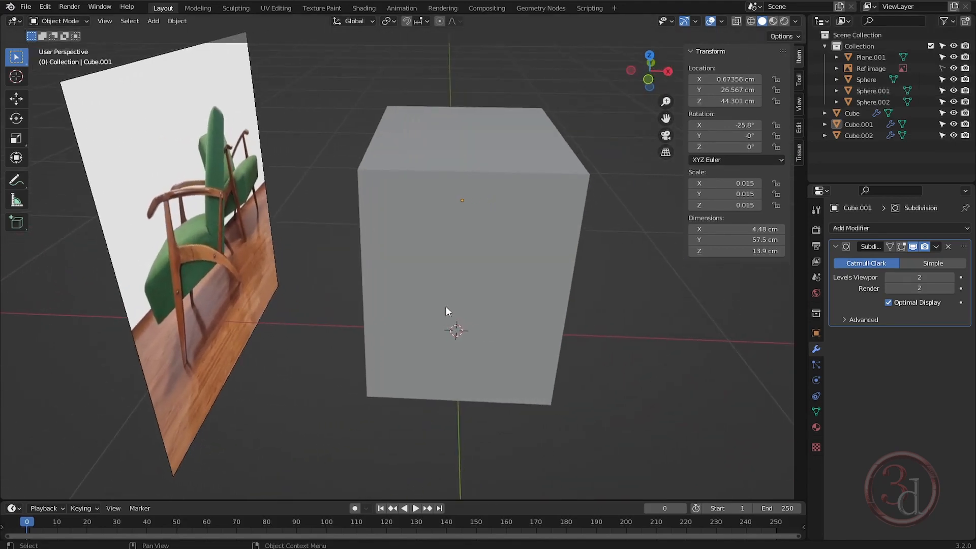
key(KP_7)
key(alt+z)
shift+middle_drag(548, 269, 493, 258)
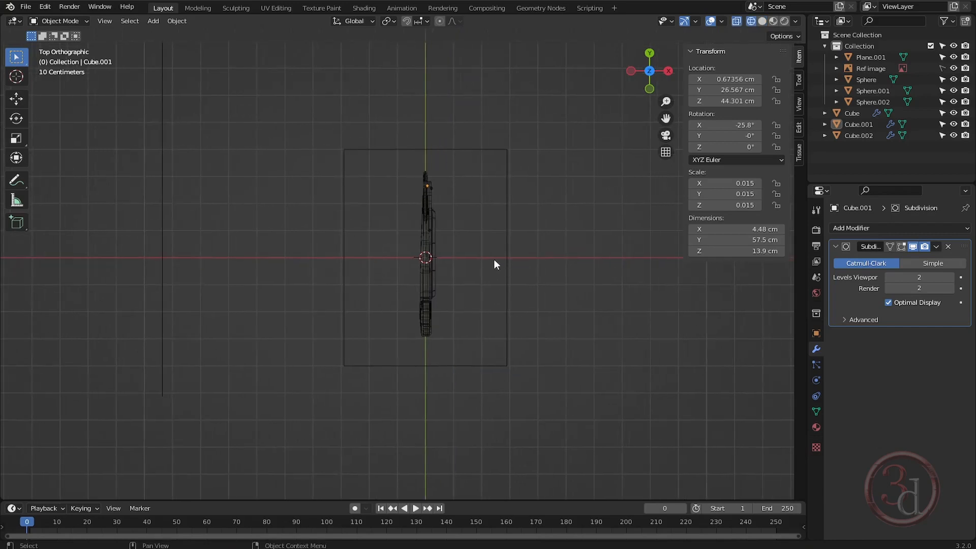
scroll(482, 254, up, 1)
scroll(481, 251, up, 1)
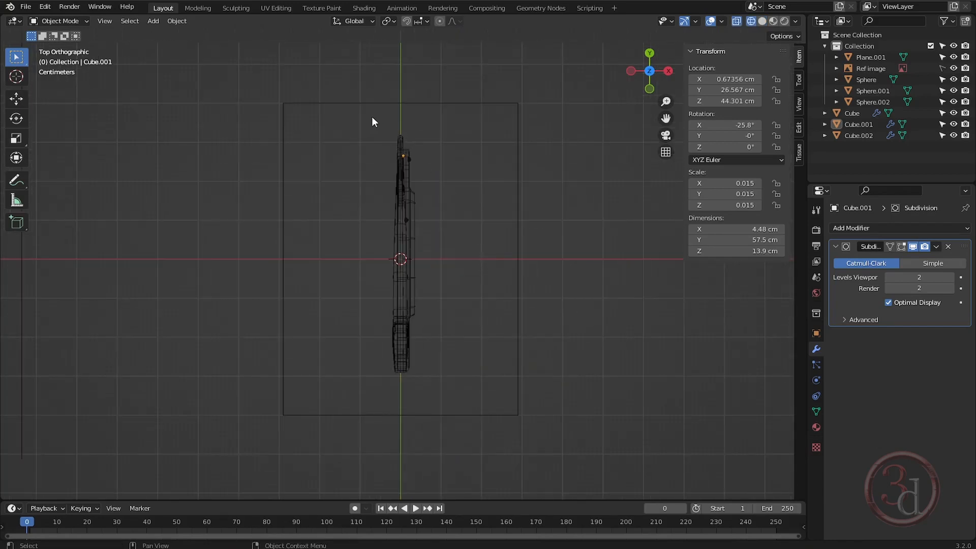
Step: Select all the chair side parts and their screws inside the bounding box and move them 27 cm along the X axis
drag(365, 117, 429, 384)
middle_drag(450, 282, 461, 152)
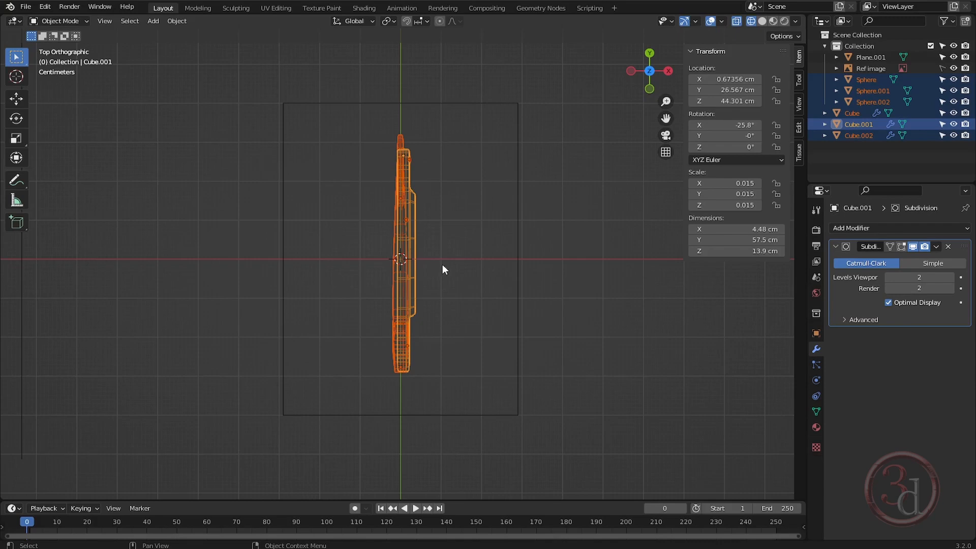
key(g)
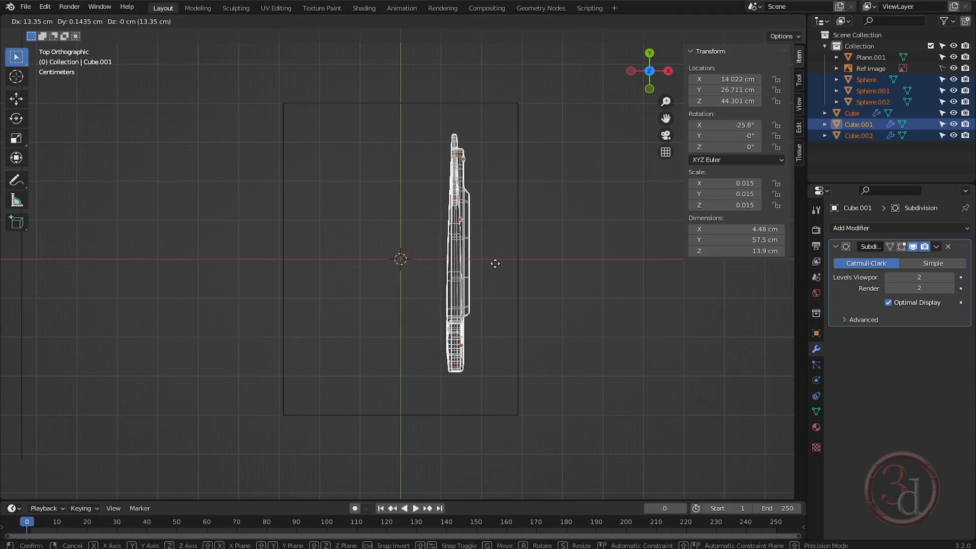
key(x)
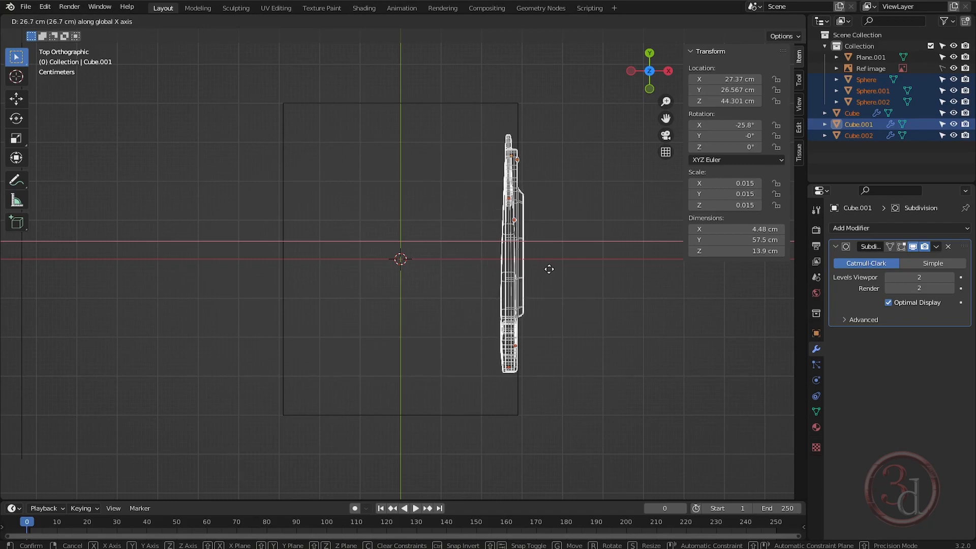
click(549, 268)
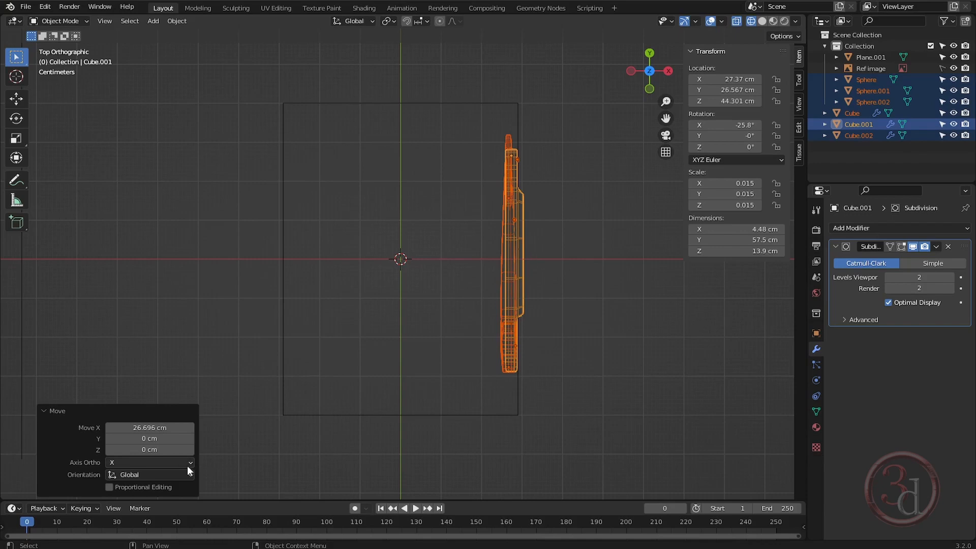
double_click(149, 428)
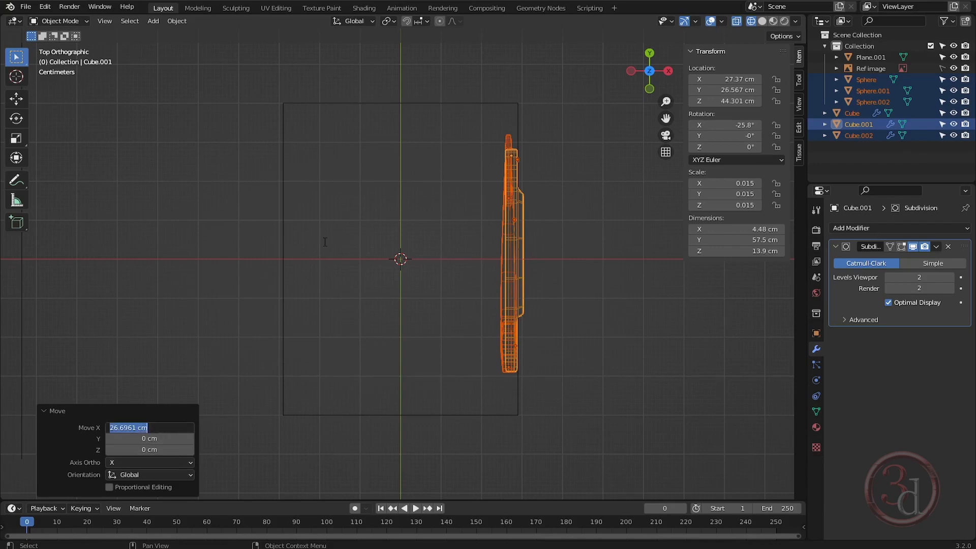
text(27)
key(Return)
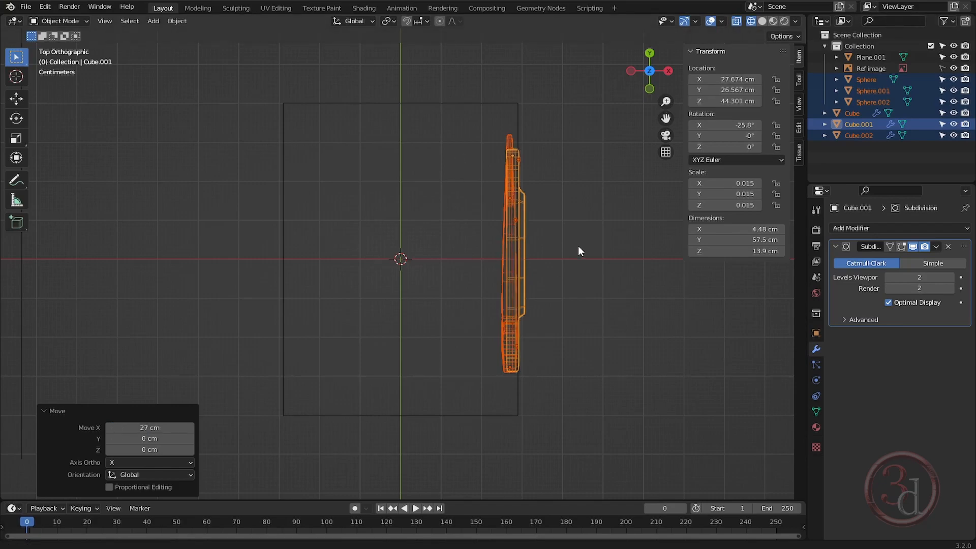
Step: Hide the Plane.001 bounding box, deselect the chair parts and return the viewport to solid shading
middle_drag(577, 250, 480, 229)
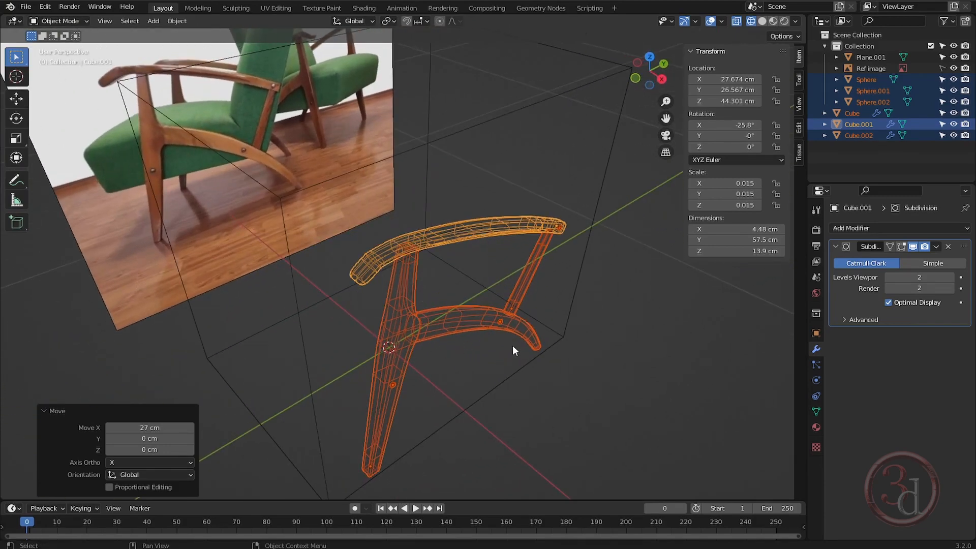
click(953, 57)
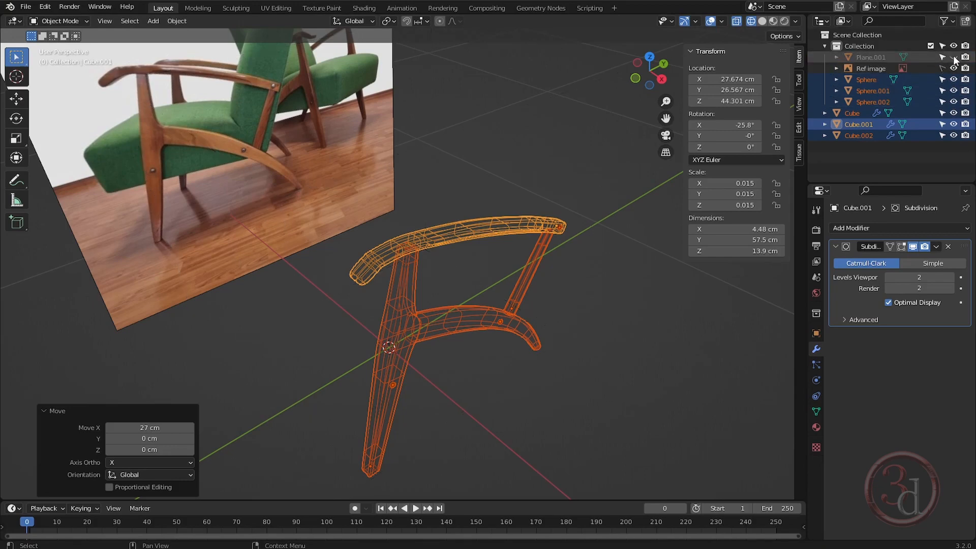
click(553, 360)
key(z)
click(593, 374)
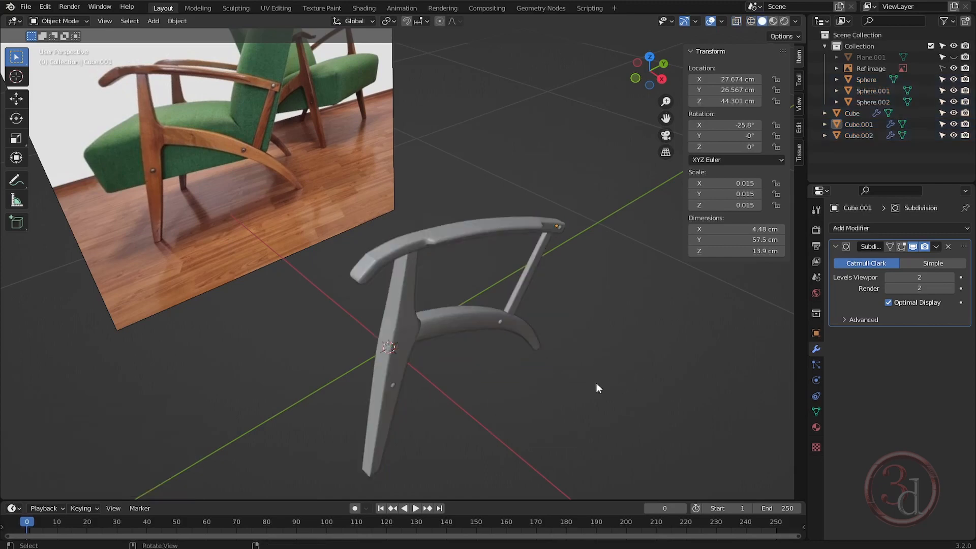
mouse_move(596, 383)
middle_down()
mouse_move(576, 360)
mouse_move(603, 374)
middle_up()
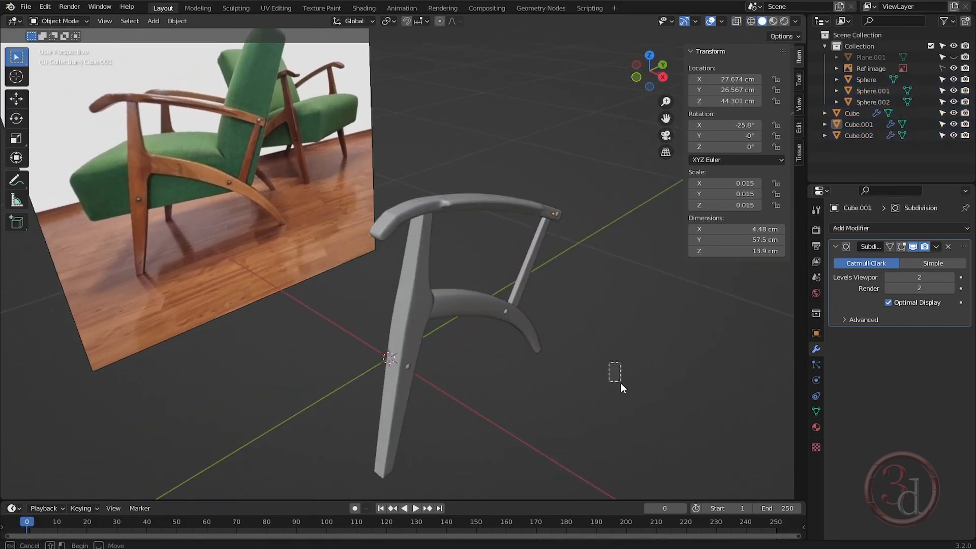
Step: Remove the Subdivision modifier from the armrest (Cube.001) and from the slanted rear support (Cube.002)
click(411, 294)
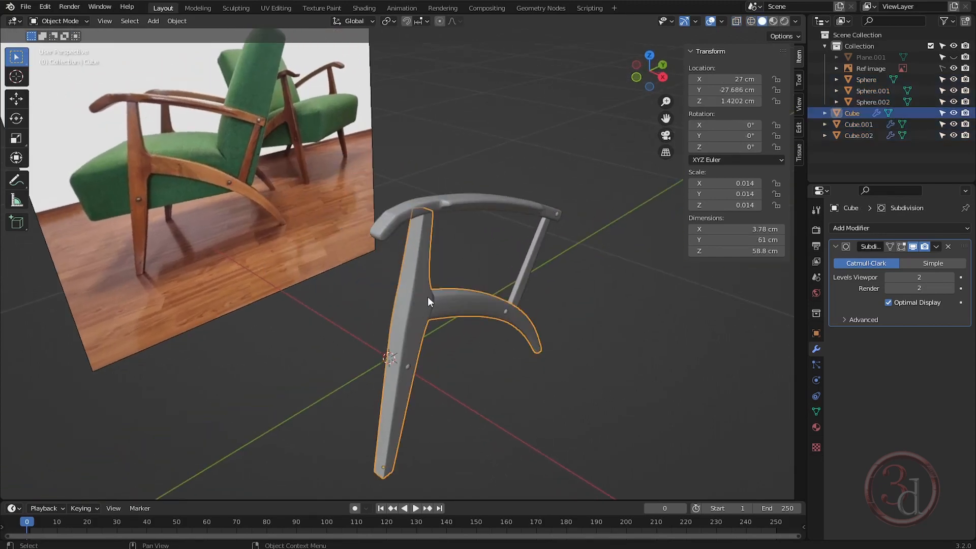
middle_drag(564, 275, 396, 336)
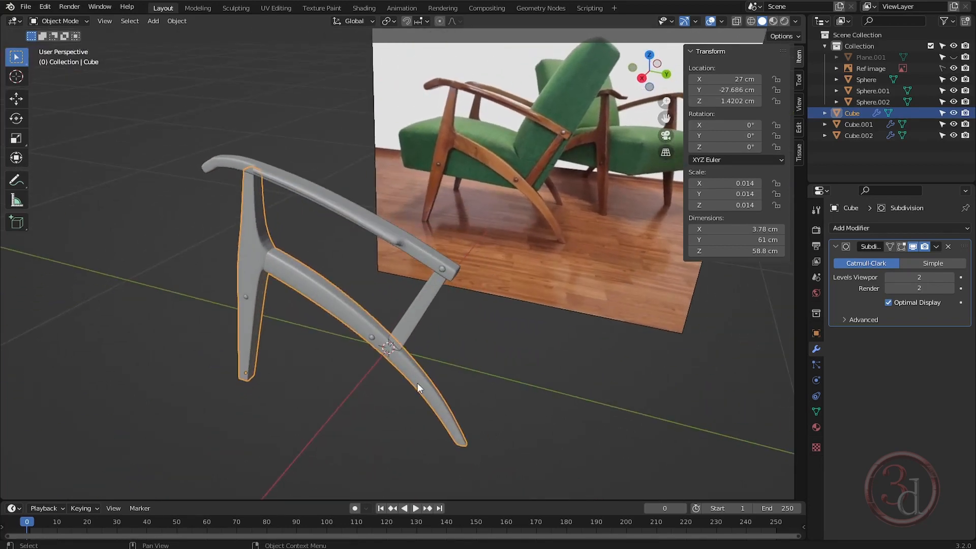
middle_drag(303, 317, 398, 324)
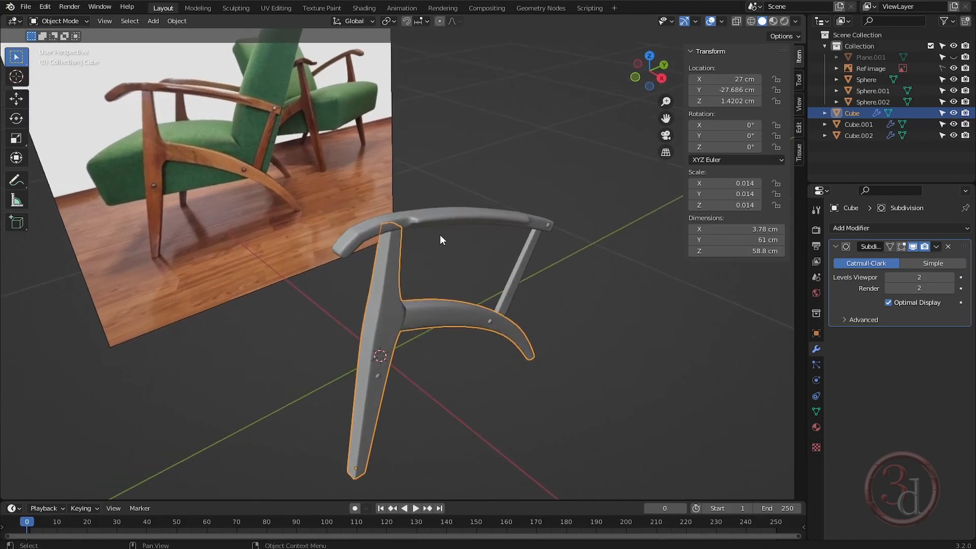
click(446, 218)
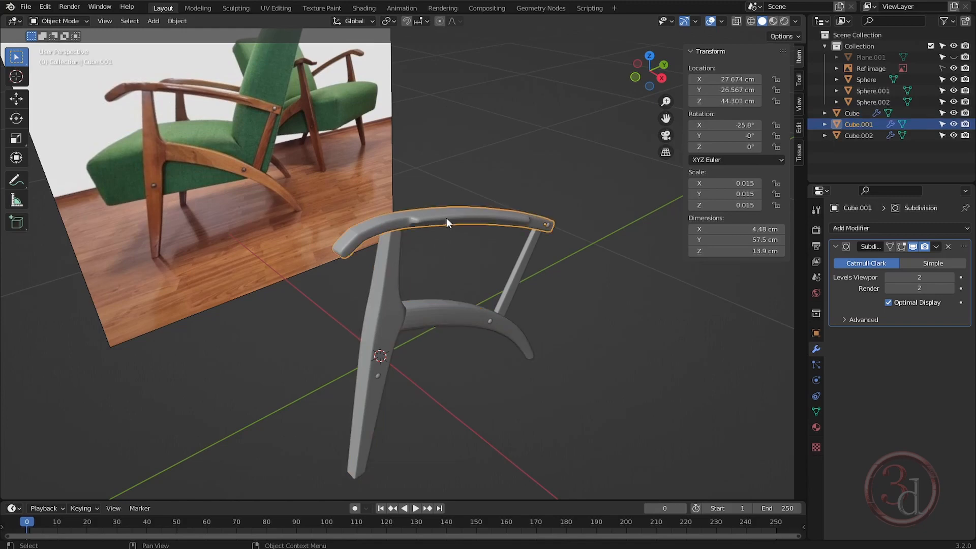
click(948, 247)
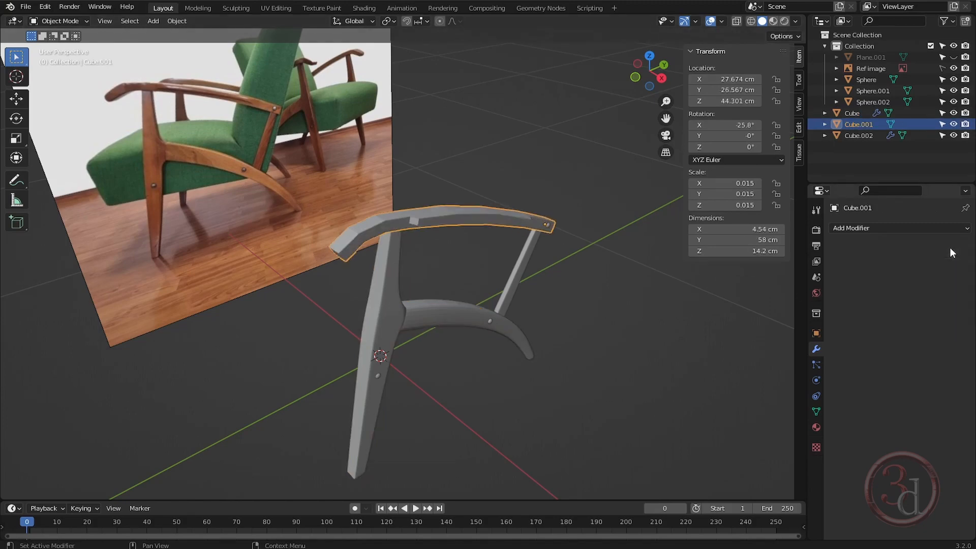
click(527, 260)
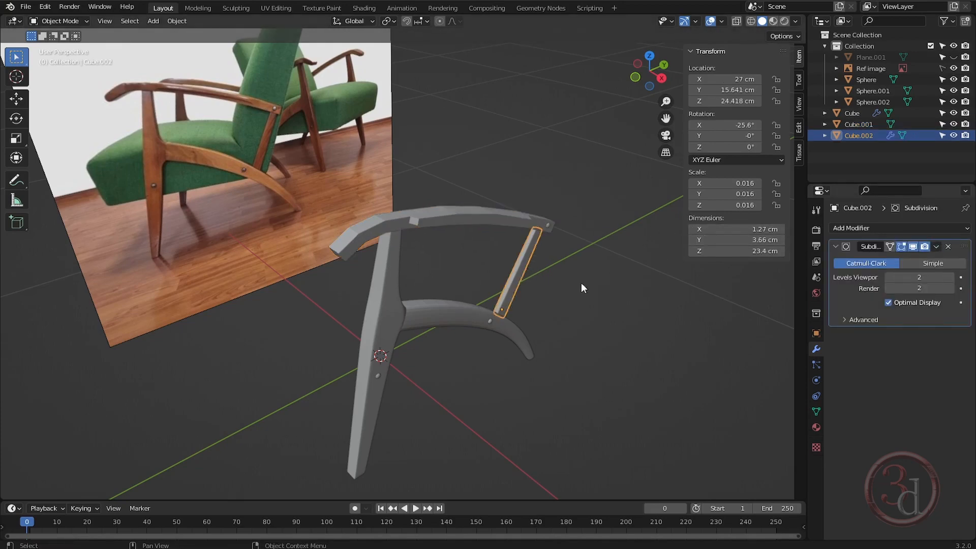
click(947, 246)
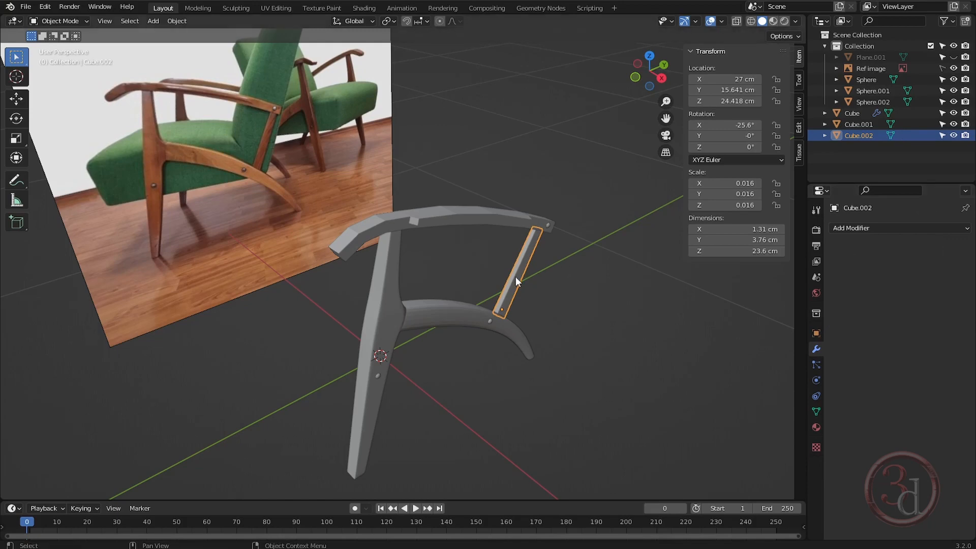
click(452, 309)
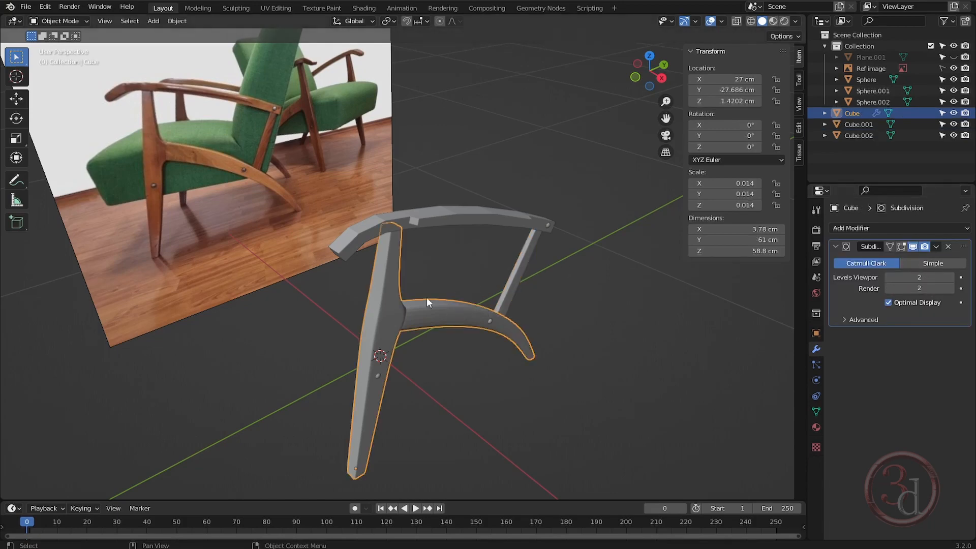
drag(420, 314, 435, 324)
key(g)
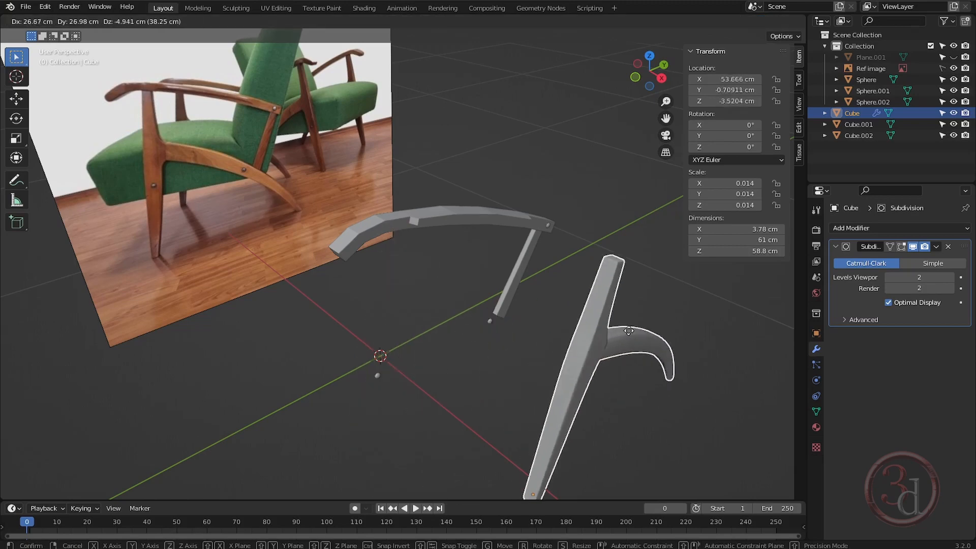
click(589, 351)
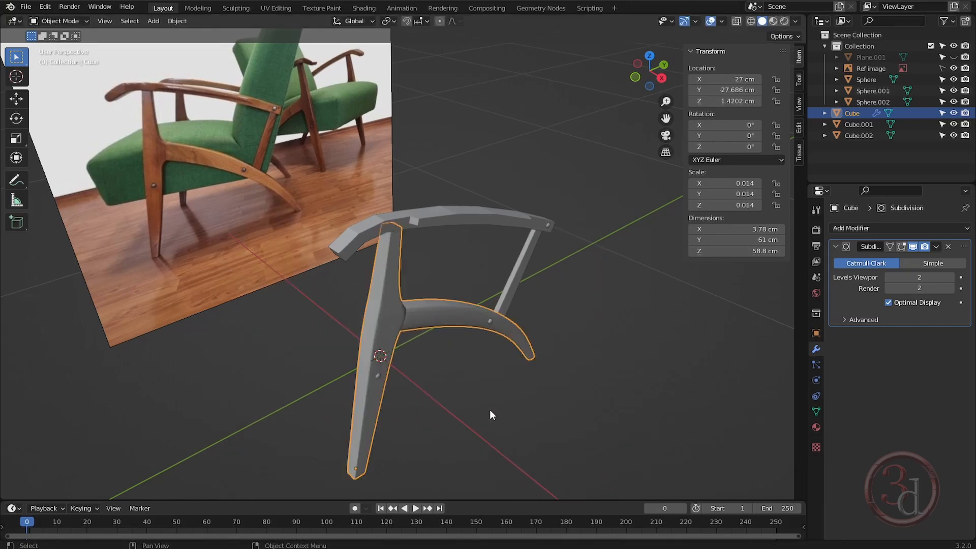
click(439, 258)
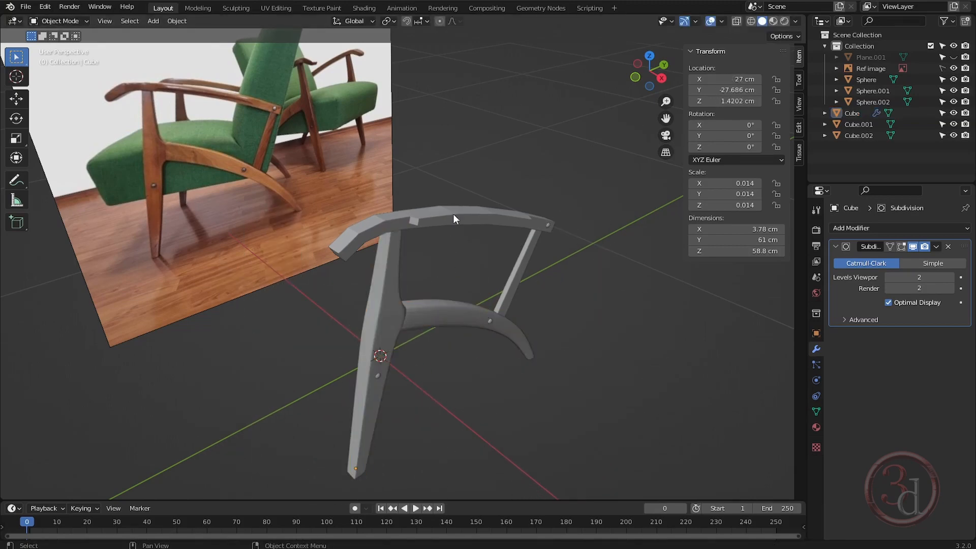
click(445, 218)
click(513, 286)
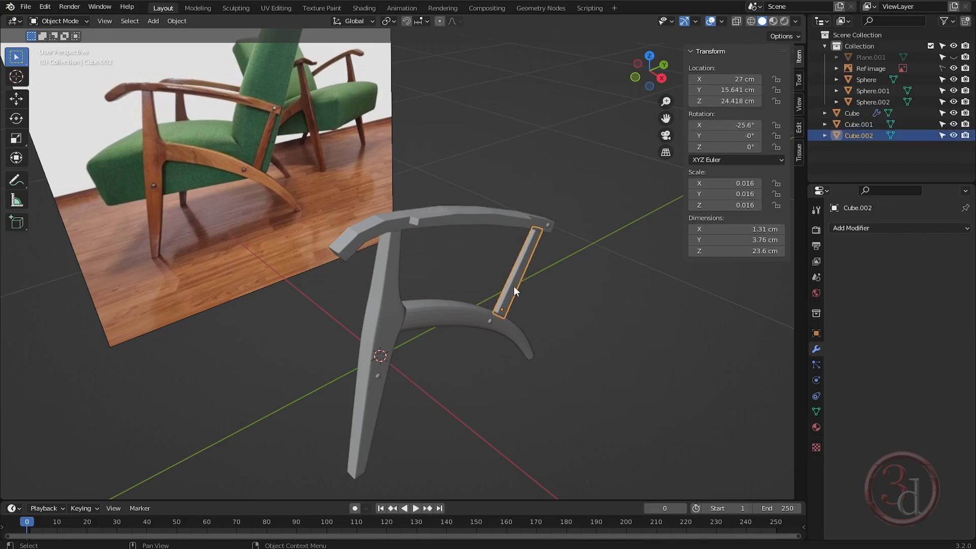
click(433, 319)
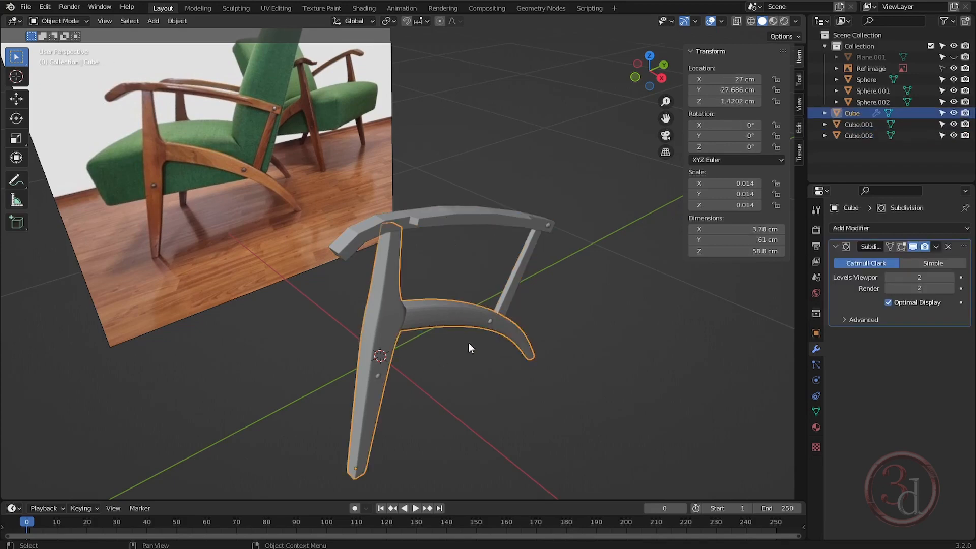
click(615, 381)
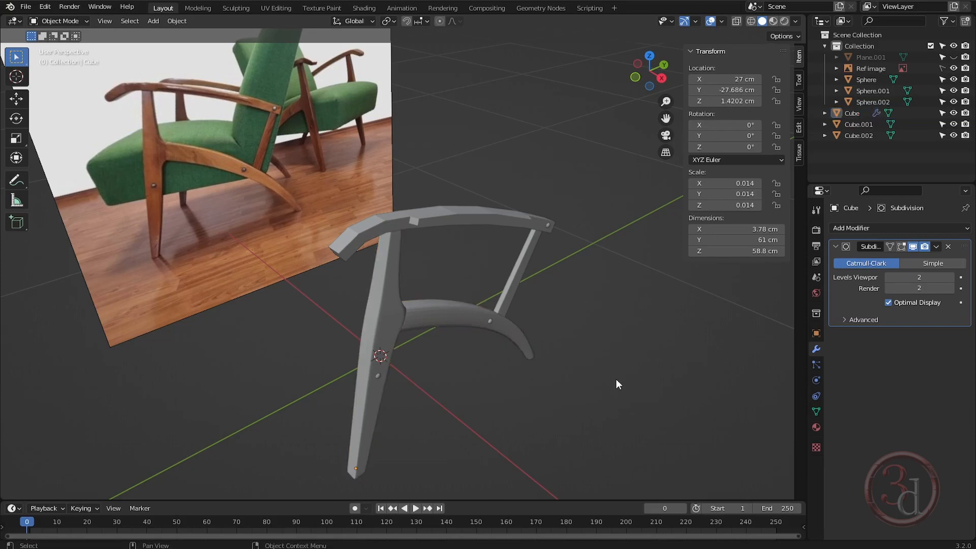
click(445, 314)
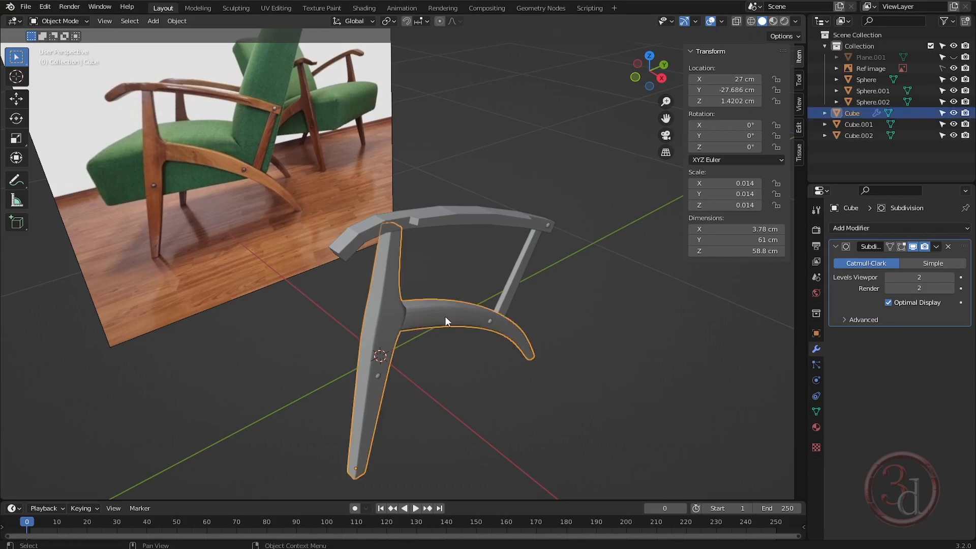
click(452, 273)
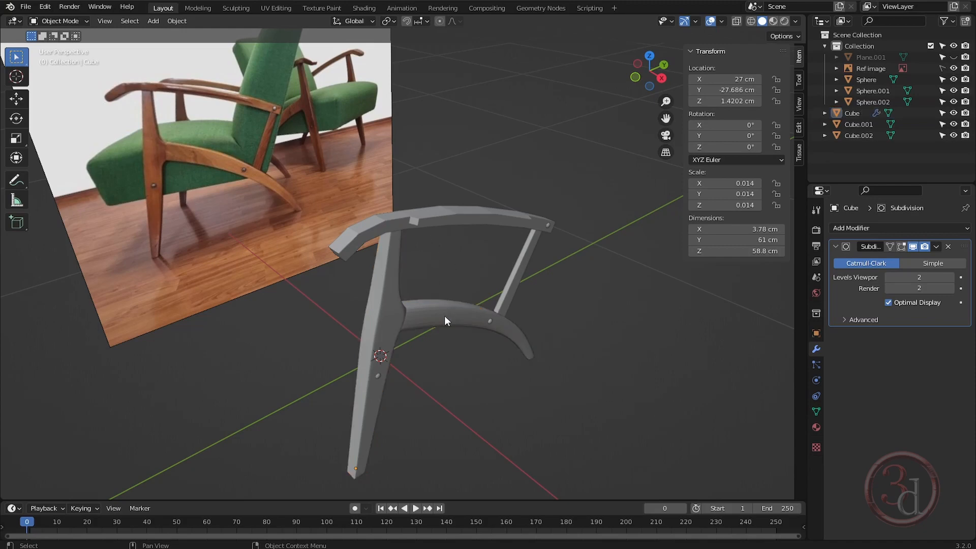
Step: Join the armrest and the slanted rear support into the leg frame that carries the Subdivision modifier
click(444, 220)
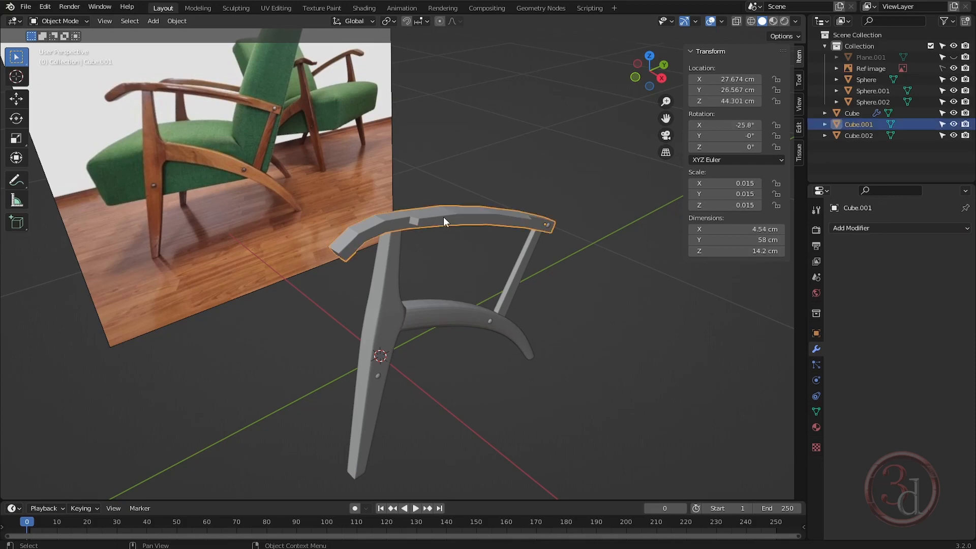
shift+click(528, 252)
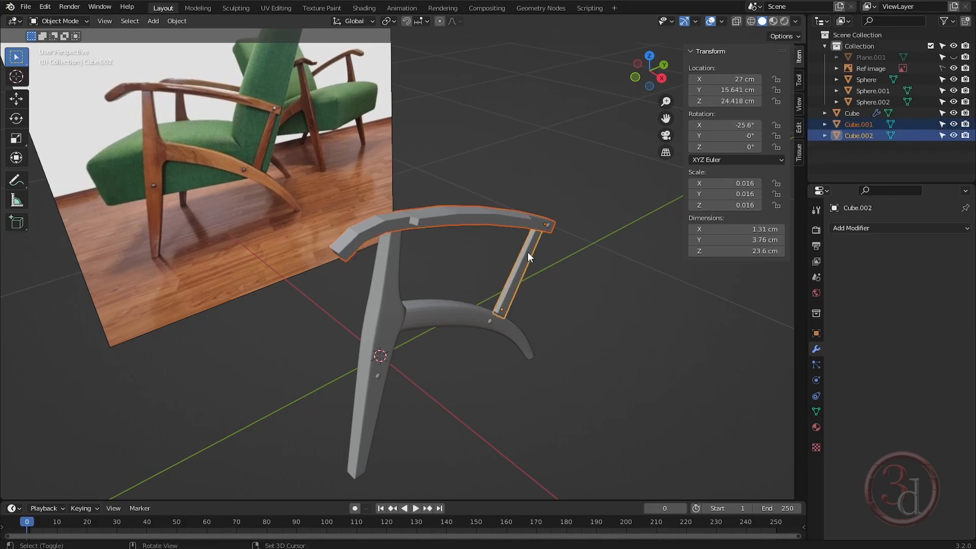
shift+click(474, 312)
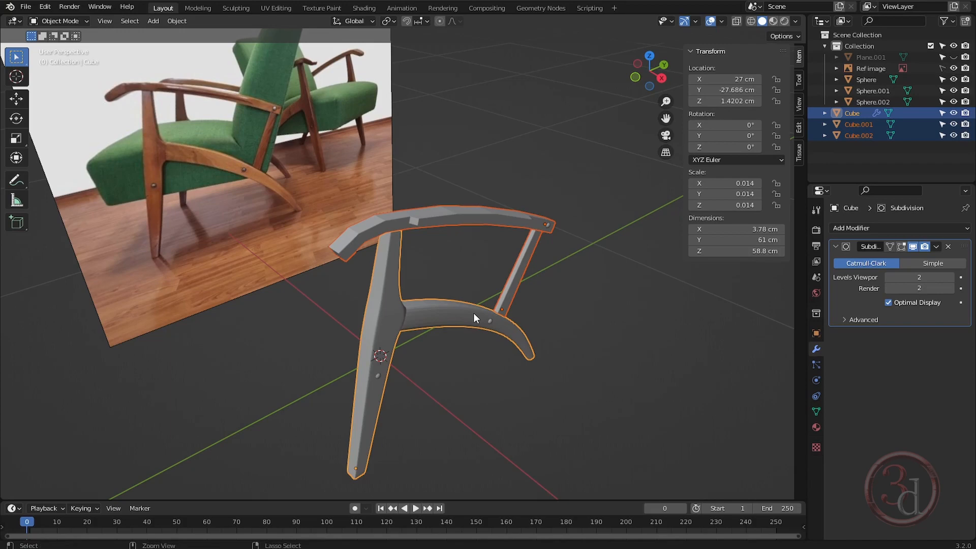
key(ctrl+j)
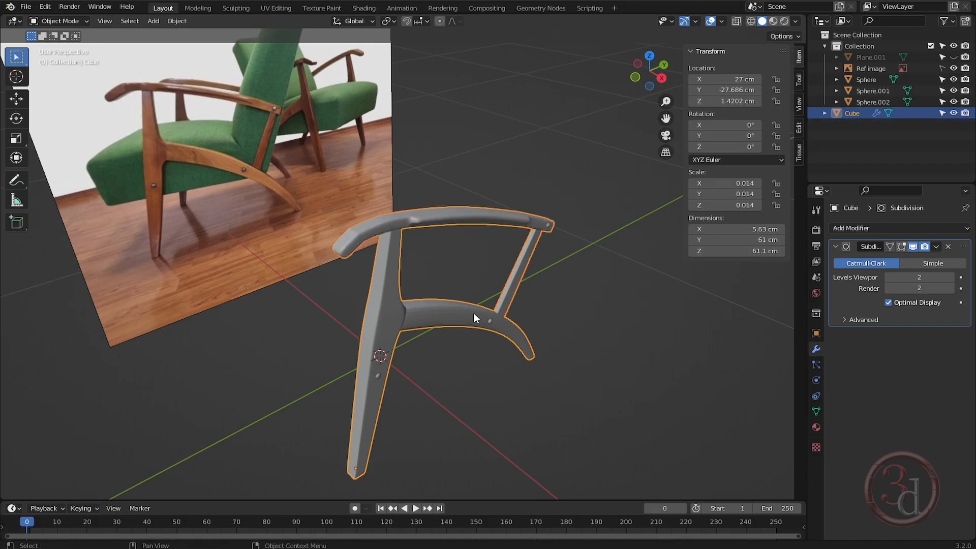
click(539, 280)
middle_drag(543, 279, 376, 306)
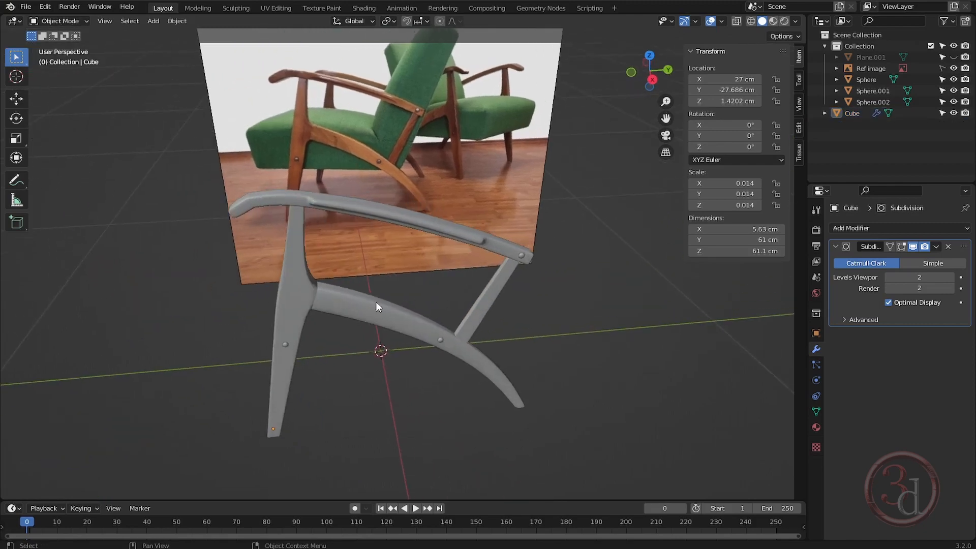
click(374, 307)
key(g)
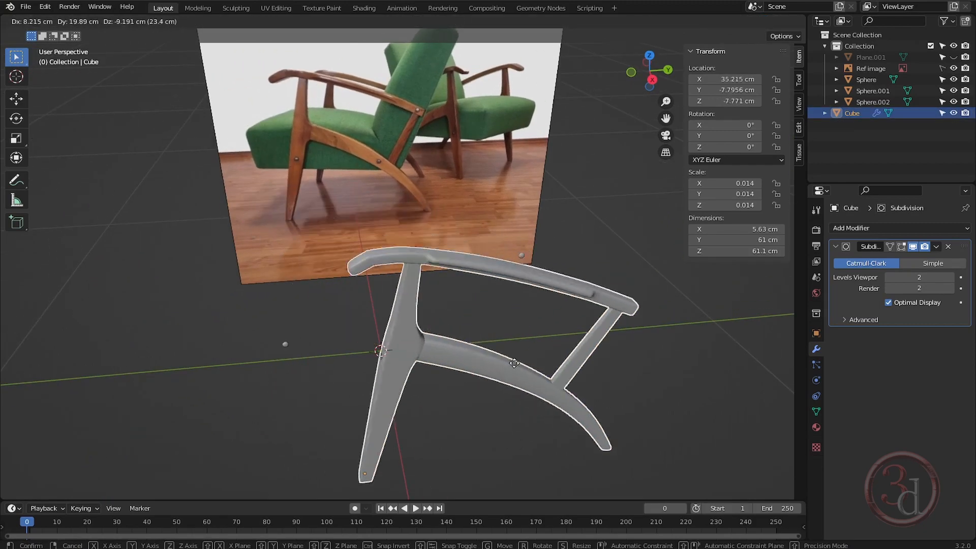
key(Escape)
click(580, 356)
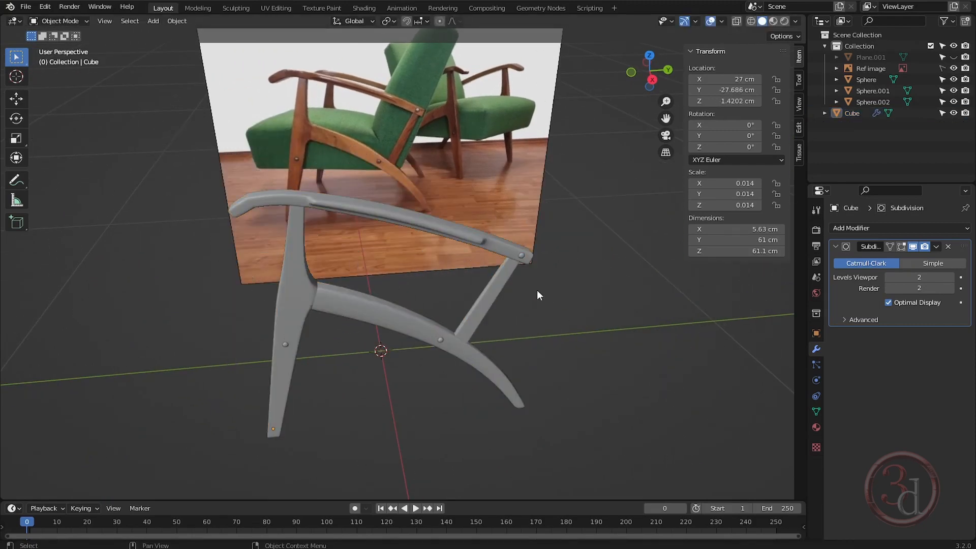
middle_drag(488, 344, 559, 321)
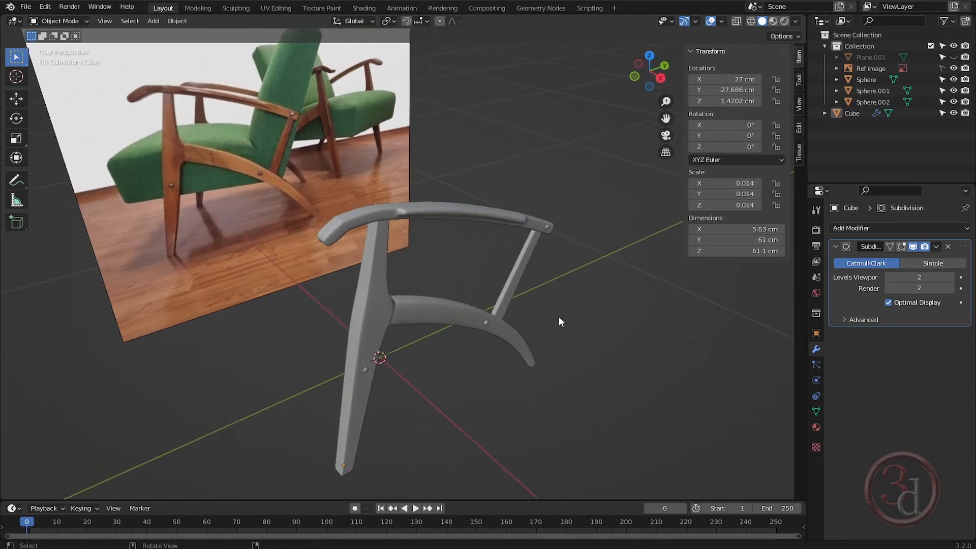
Step: Join the three screw spheres on the armrest end, curved support and front leg into the chair side frame
click(548, 227)
scroll(541, 237, up, 4)
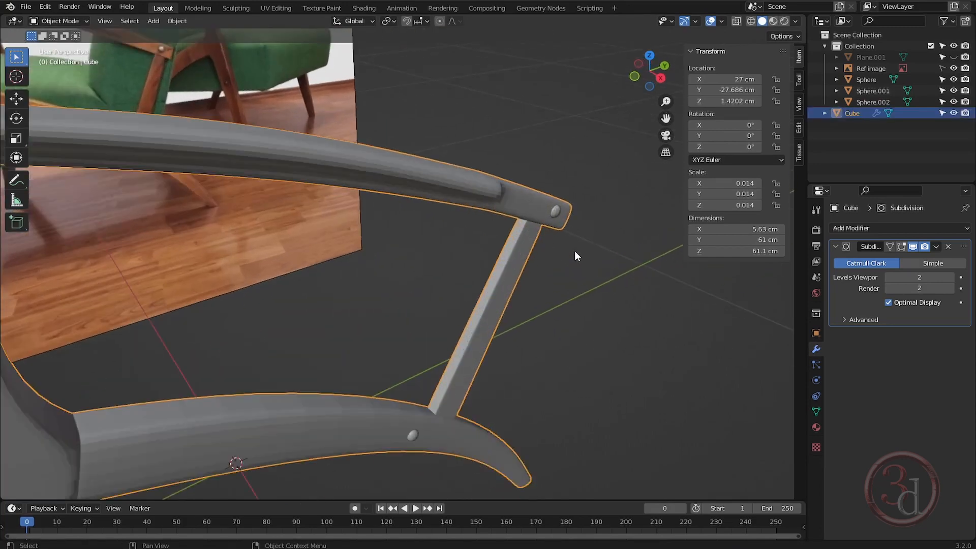
click(555, 212)
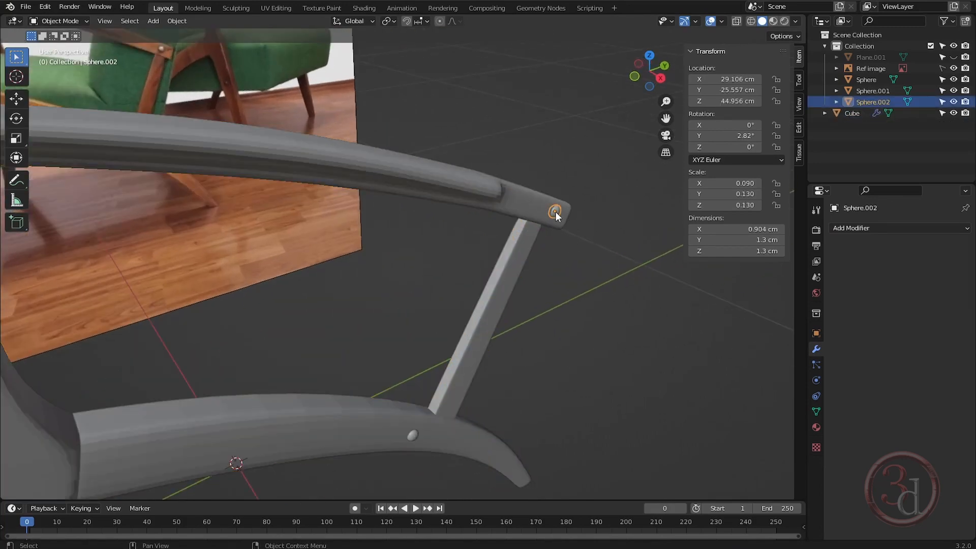
shift+click(414, 434)
middle_drag(413, 435, 414, 370)
scroll(366, 436, up, 3)
shift+click(426, 186)
scroll(363, 348, down, 6)
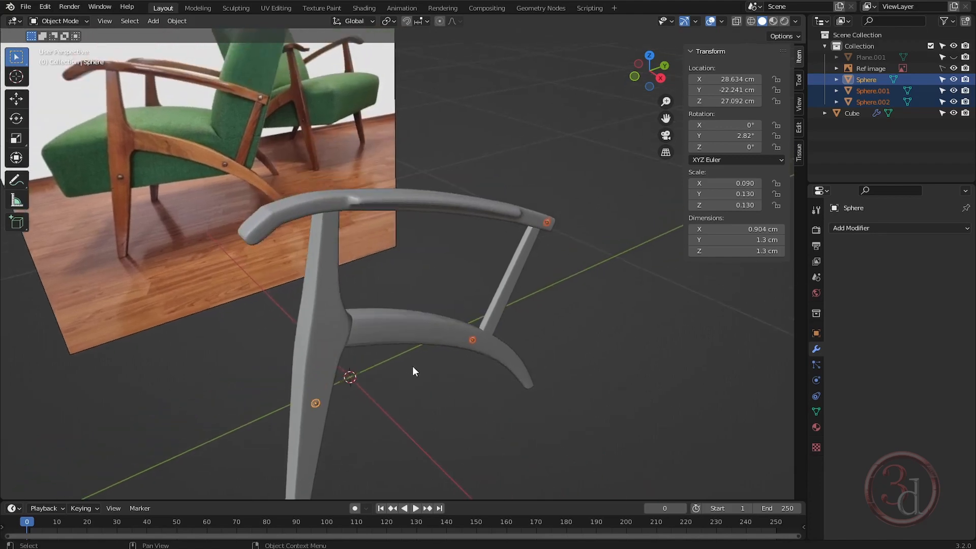
shift+click(400, 328)
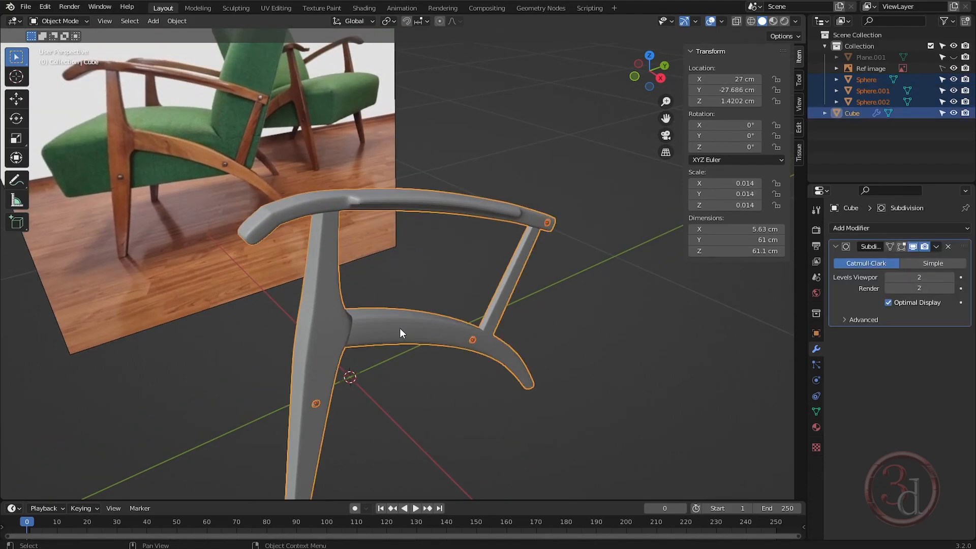
key(ctrl+j)
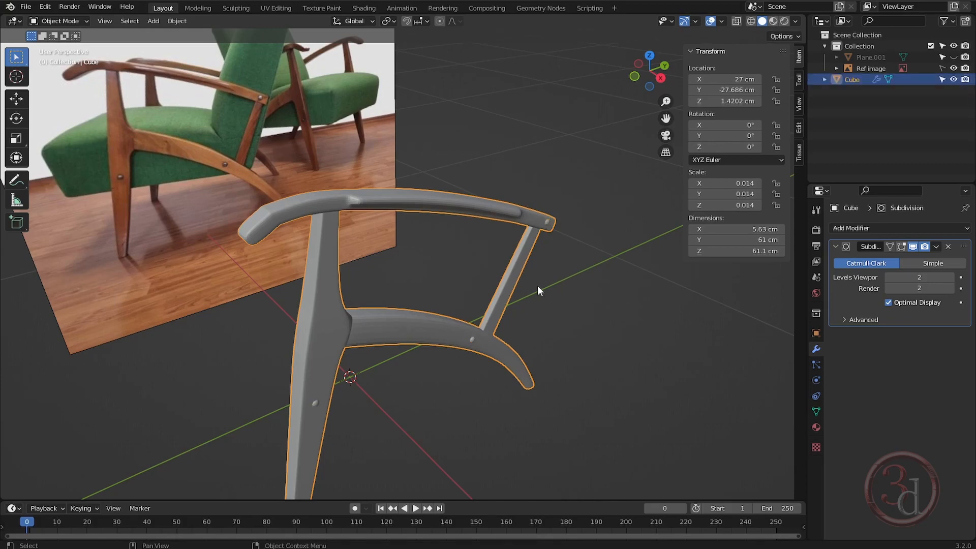
click(589, 336)
Step: Unhide the Plane.001 bounding box with the side frame selected and show the scene in wireframe display
click(417, 341)
middle_drag(417, 339, 455, 379)
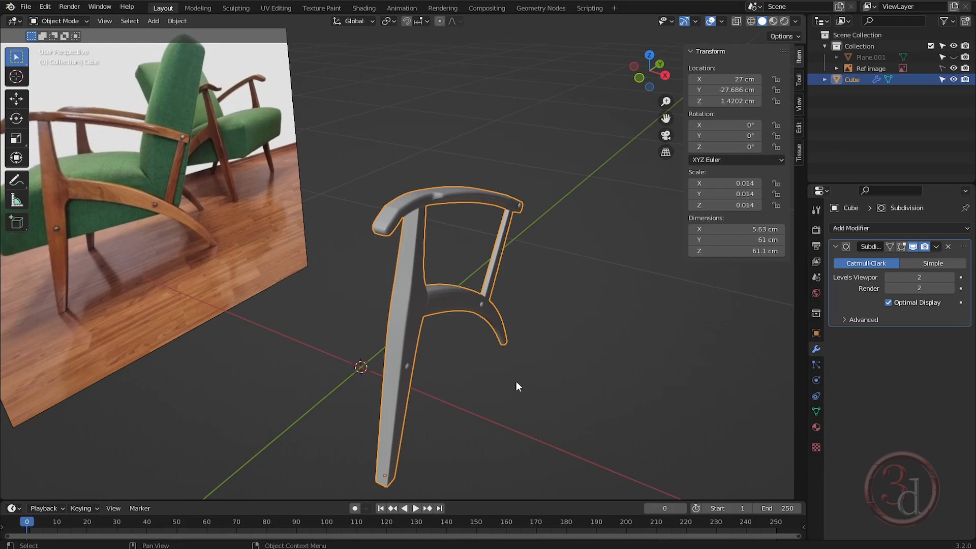
middle_drag(522, 368, 520, 357)
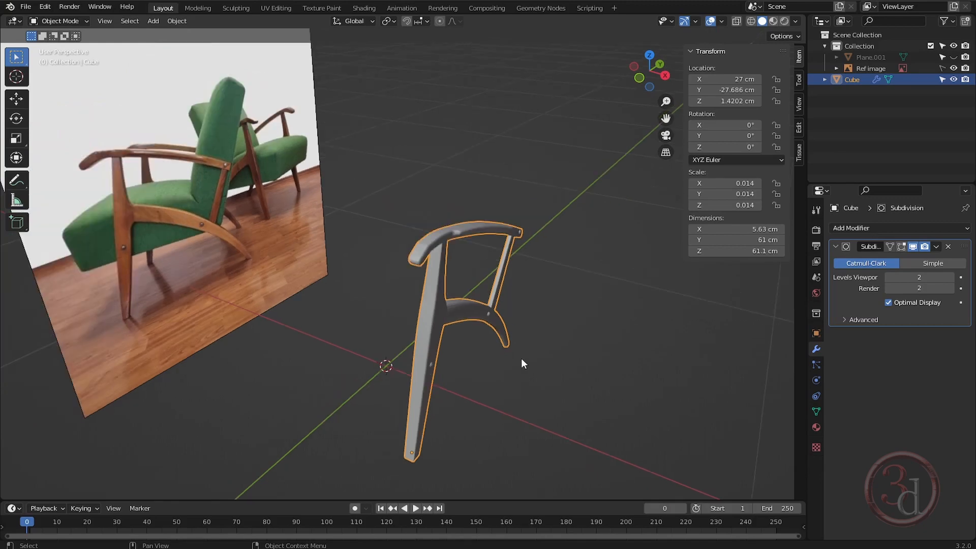
click(954, 57)
mouse_move(565, 245)
middle_down()
mouse_move(512, 368)
mouse_move(429, 387)
middle_up()
key(shift+z)
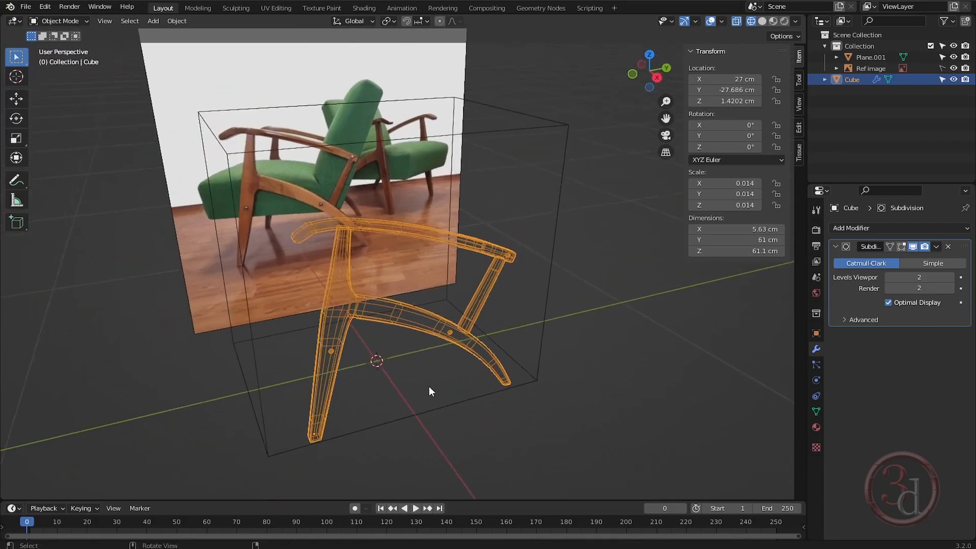
Step: Apply the rotation and scale of the joined chair side frame
click(498, 422)
click(430, 318)
middle_drag(453, 290, 470, 301)
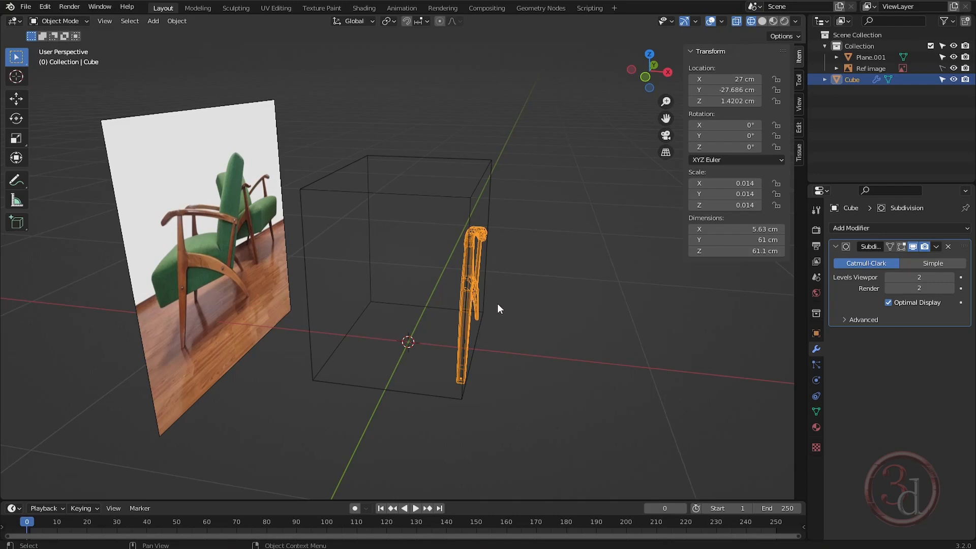
middle_drag(505, 336, 464, 340)
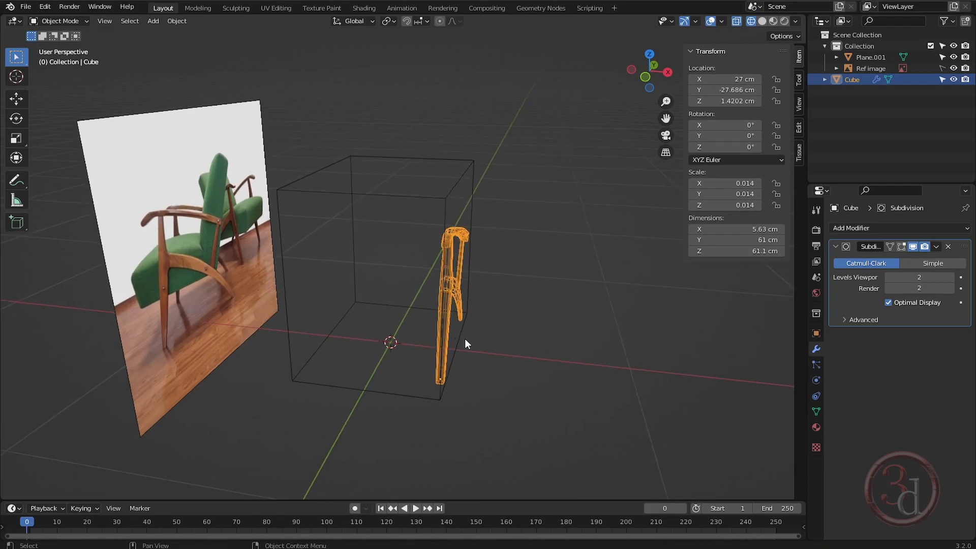
scroll(465, 343, up, 3)
mouse_move(492, 289)
middle_down()
mouse_move(495, 305)
mouse_move(491, 283)
middle_up()
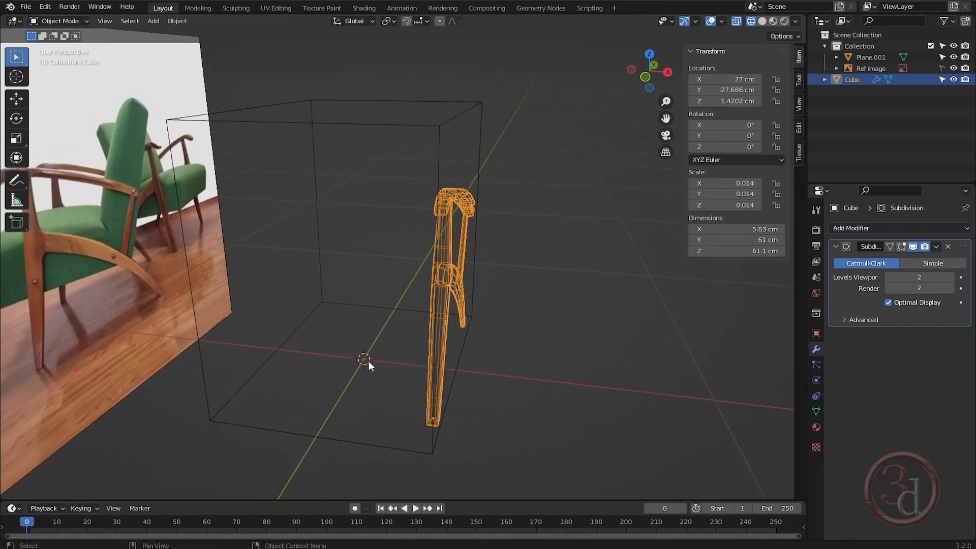
key(ctrl+a)
shift+middle_drag(461, 295, 449, 291)
key(ctrl+a)
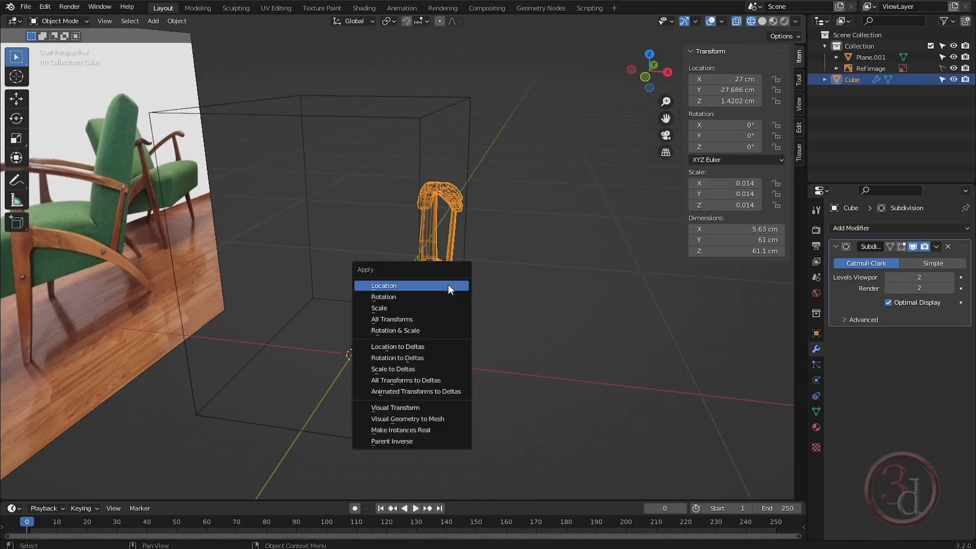
click(413, 331)
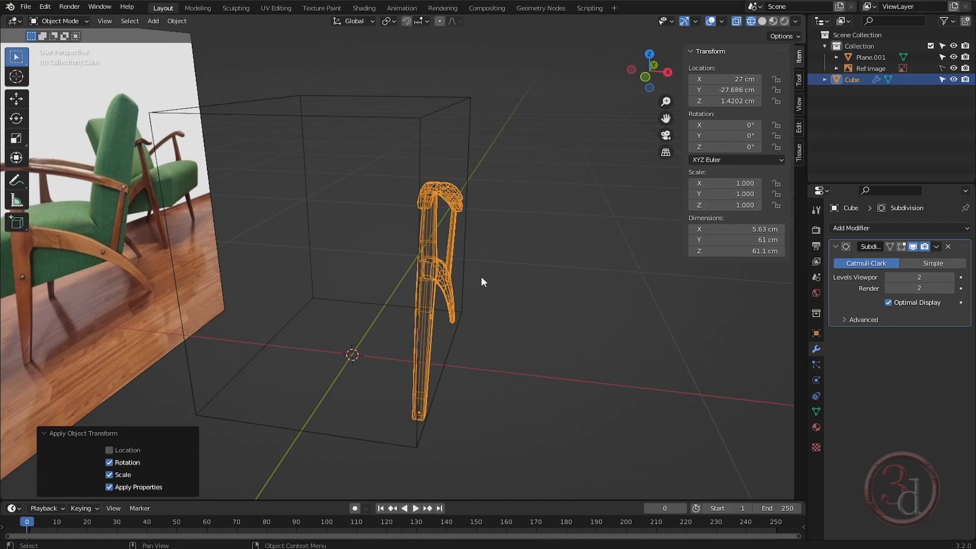
mouse_move(473, 295)
middle_down()
mouse_move(457, 303)
mouse_move(504, 297)
mouse_move(472, 300)
middle_up()
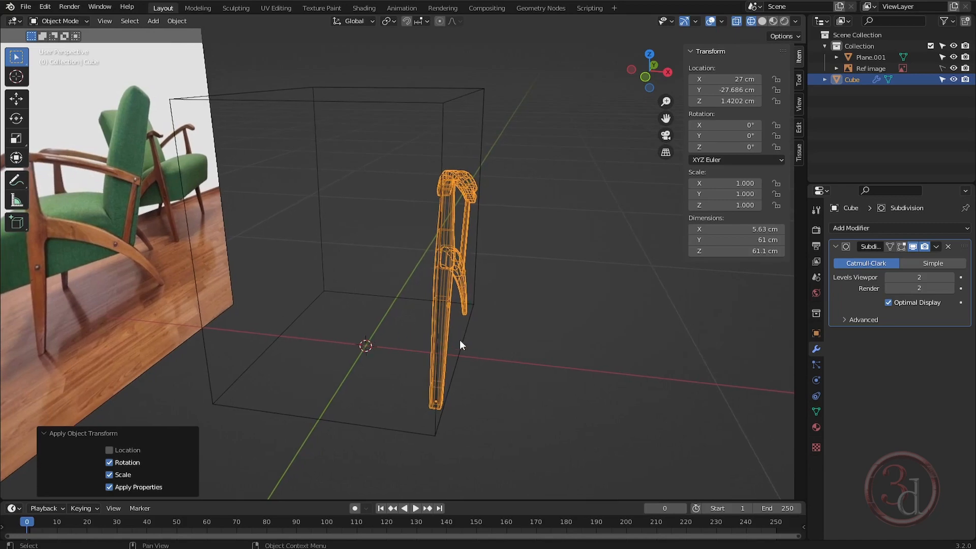
middle_drag(460, 341, 501, 298)
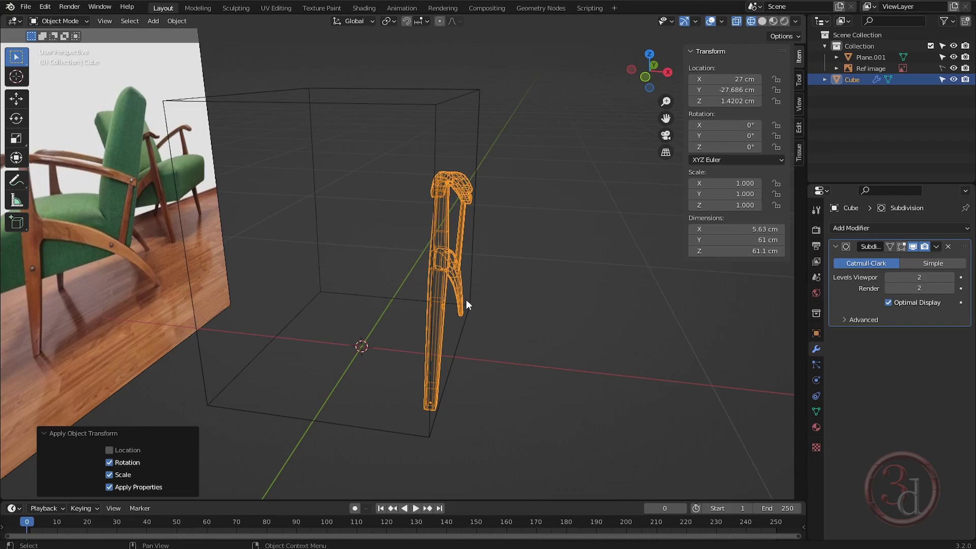
key(shift)
key(shift+s)
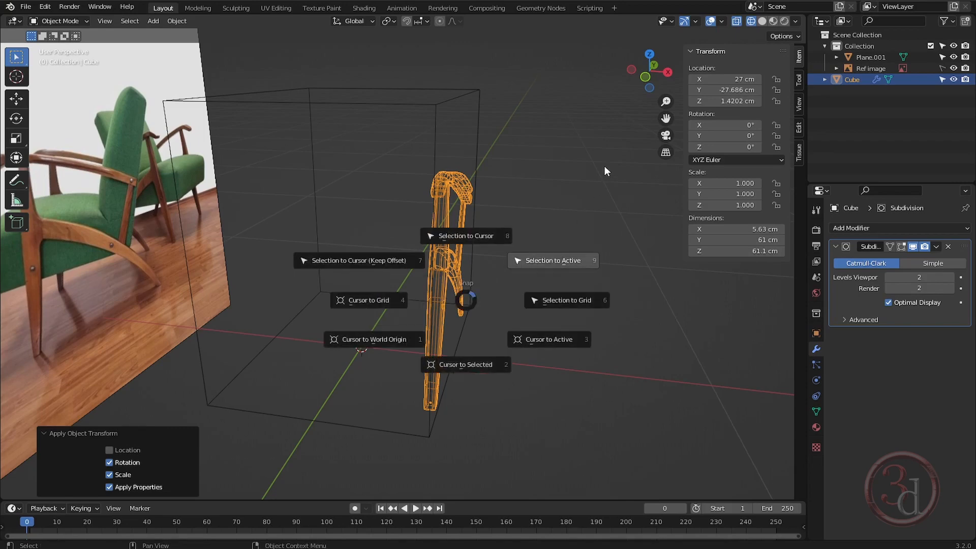
click(574, 162)
drag(565, 163, 609, 216)
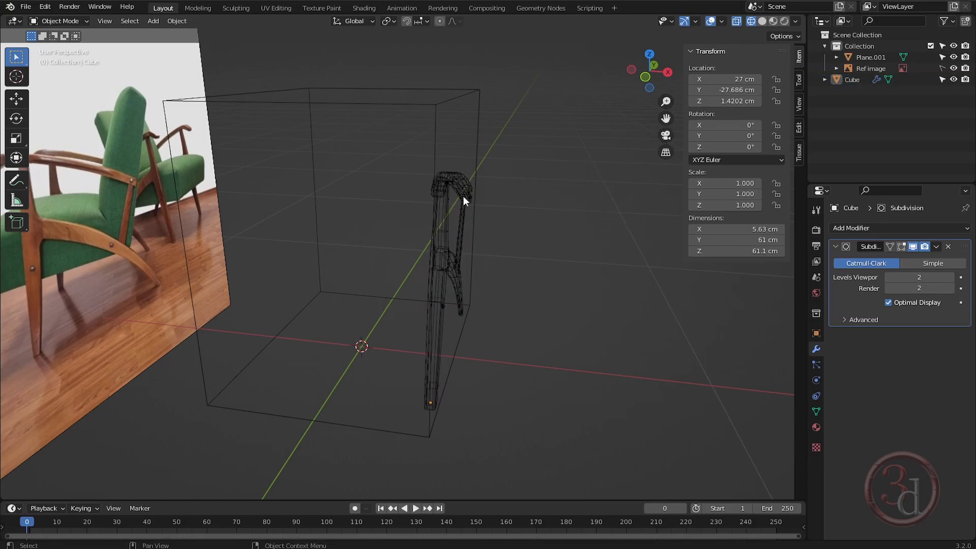
Step: Set the chair side frame's origin to the 3D cursor at the world centre and keep the frame selected
click(455, 187)
right_click(456, 181)
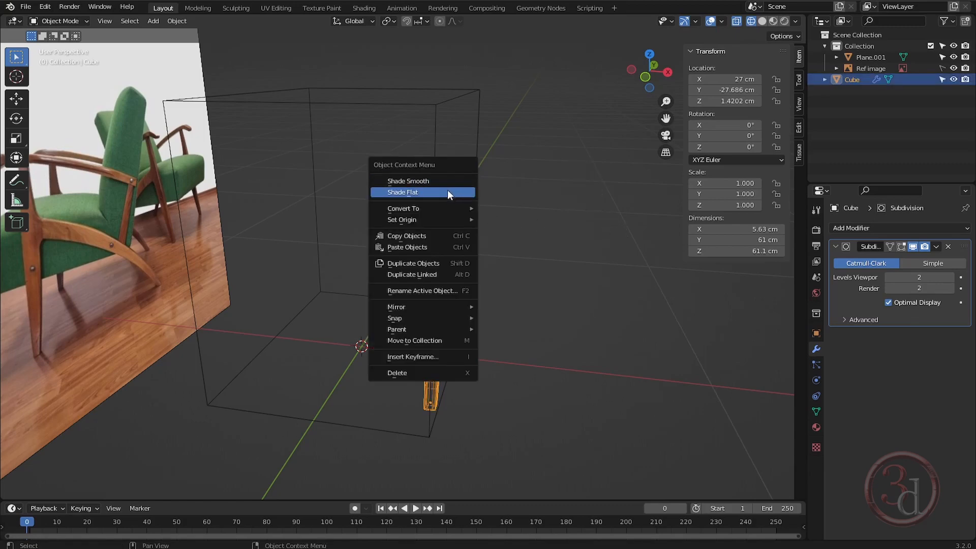
mouse_move(439, 209)
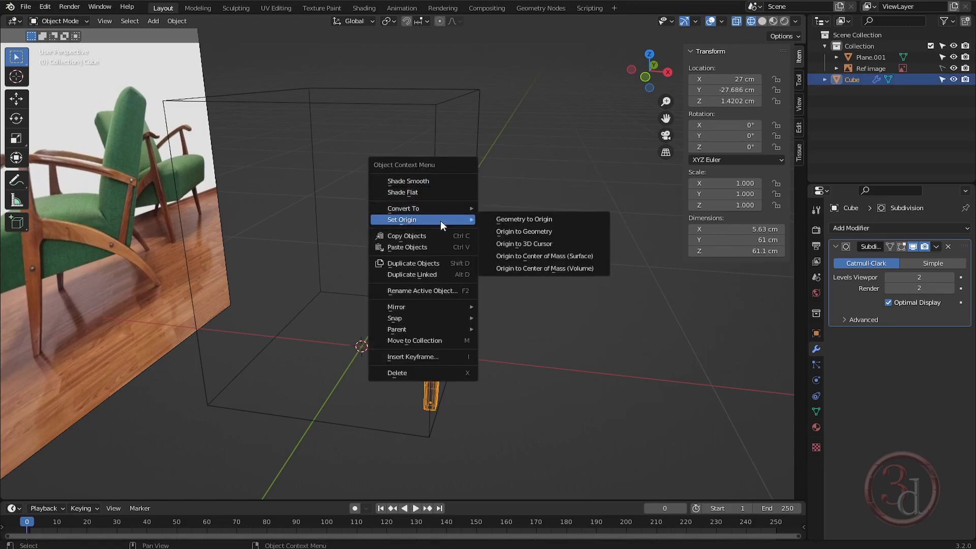
click(528, 245)
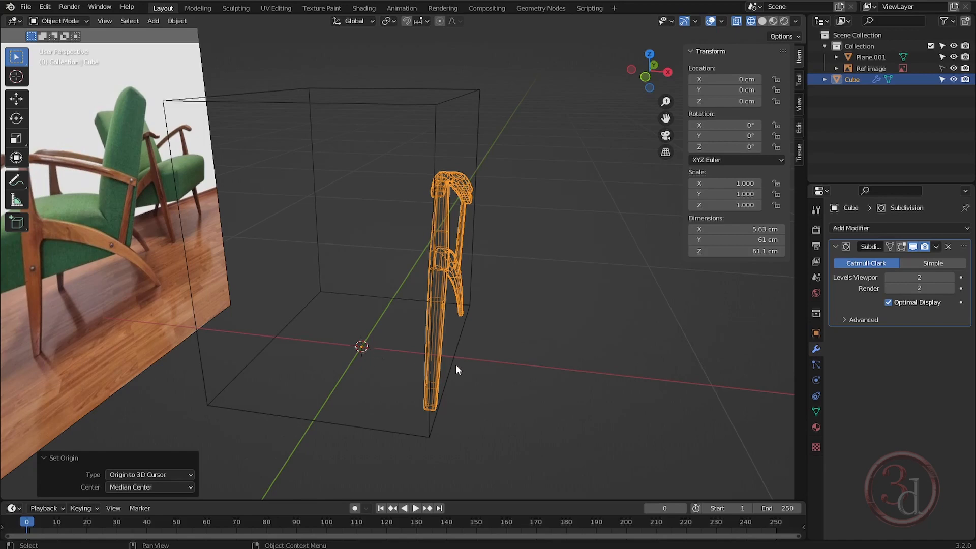
drag(573, 334, 599, 387)
click(438, 284)
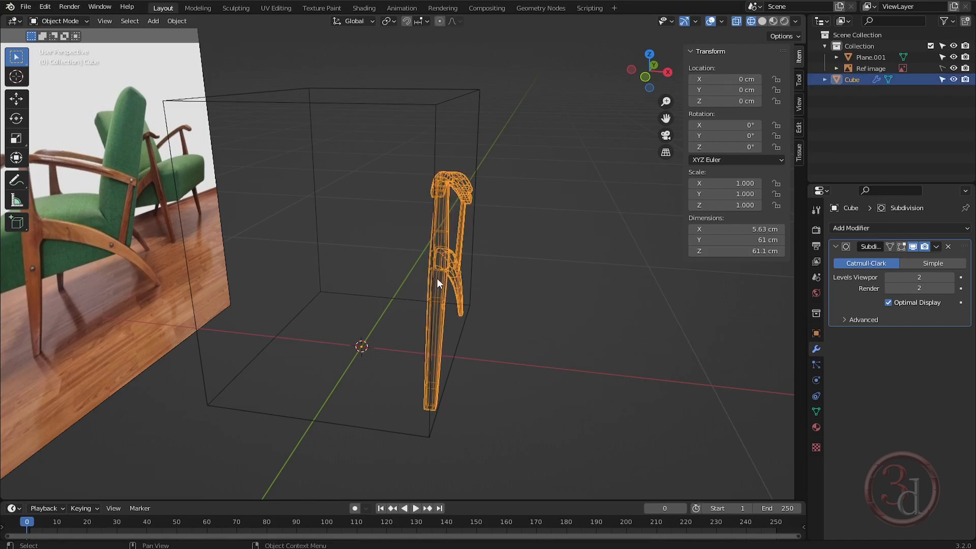
Step: Try shifting the side frame 50 cm along X, and return its X location to 0 cm
middle_drag(402, 373, 374, 378)
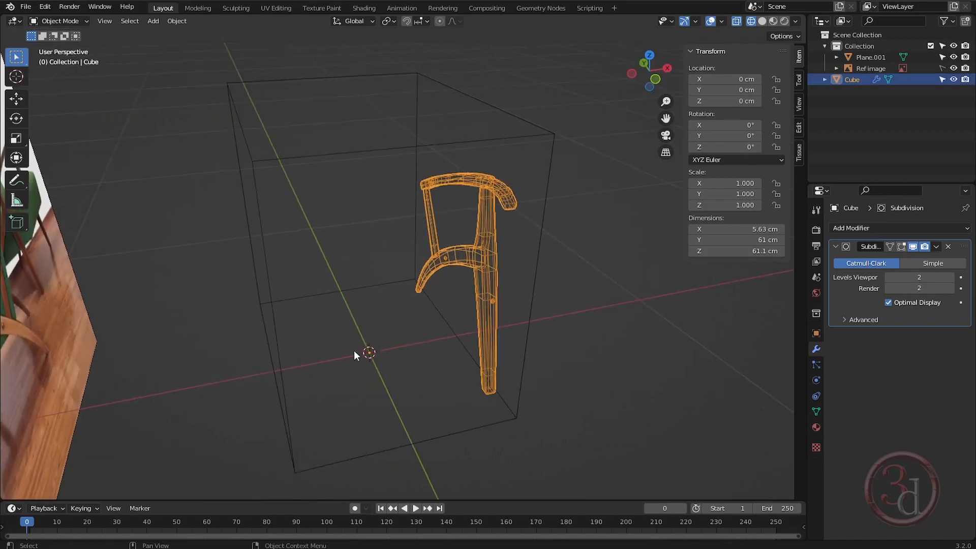
middle_drag(489, 324, 508, 304)
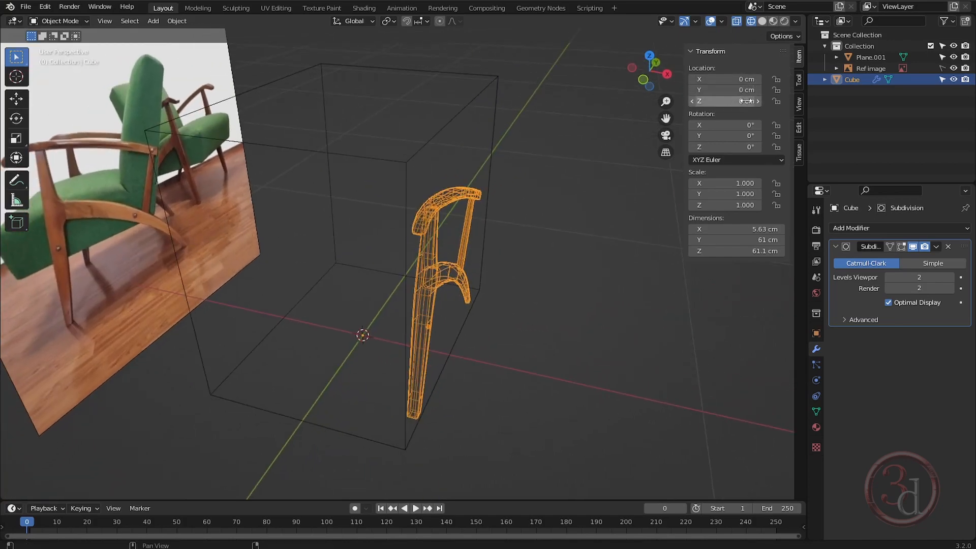
drag(746, 79, 785, 80)
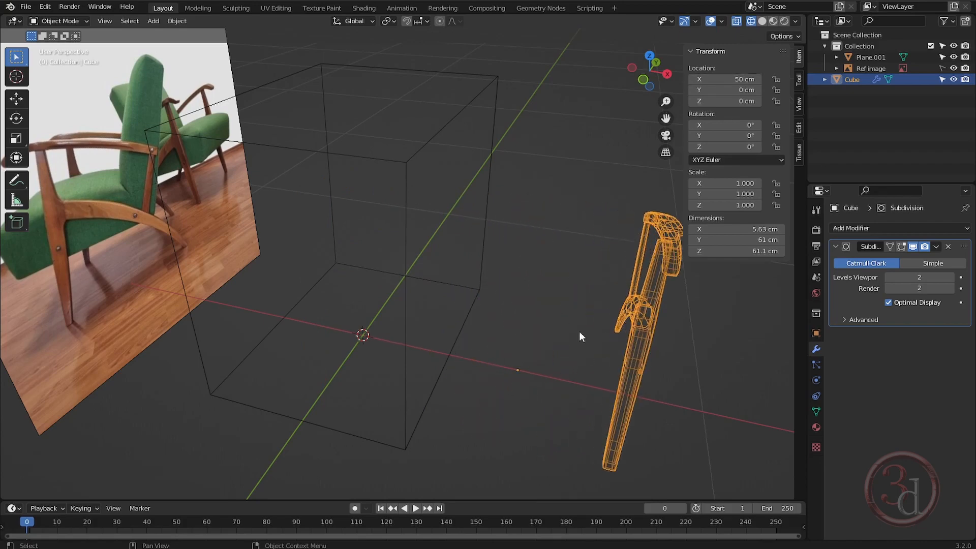
click(752, 79)
text(0)
key(Return)
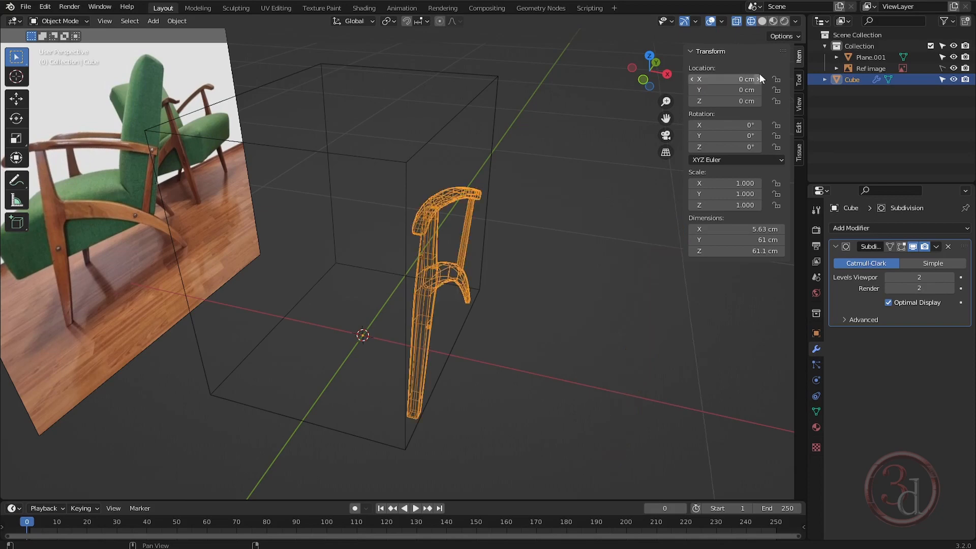
Step: Add a Mirror modifier on the X axis to the side frame for the opposite side of the chair
click(896, 229)
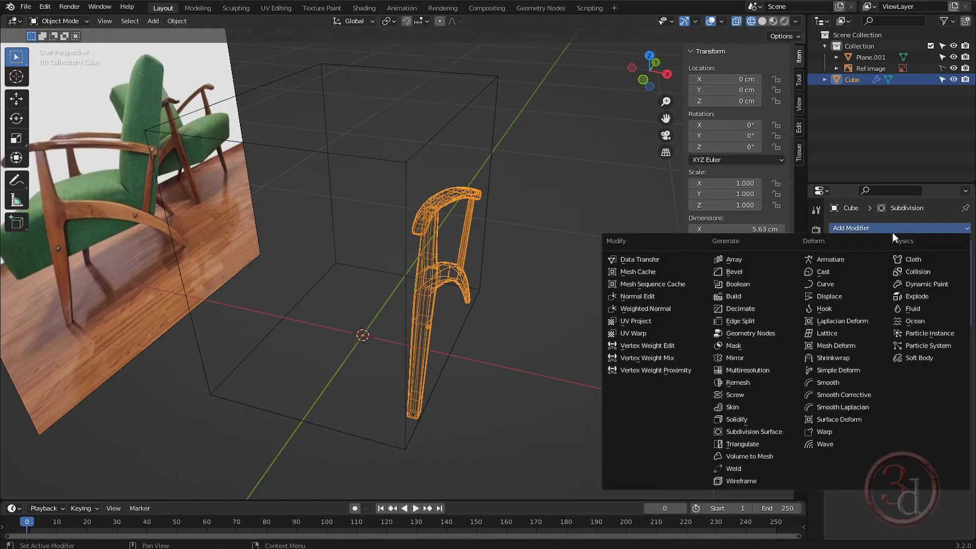
click(739, 357)
mouse_move(423, 312)
middle_down()
mouse_move(493, 298)
mouse_move(430, 303)
middle_up()
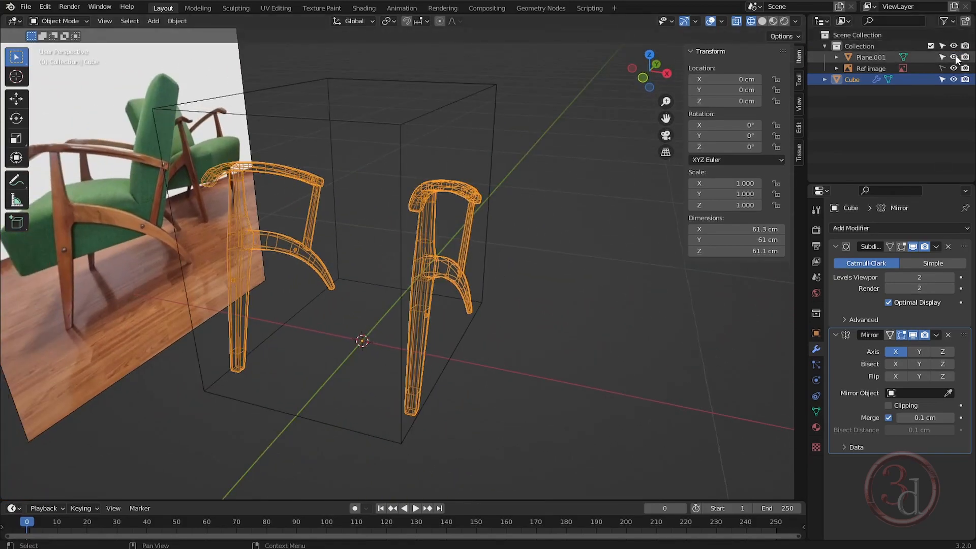
Step: Hide the Plane.001 guide box, deselect the mirrored side frames and check them from several angles in solid shading
click(953, 57)
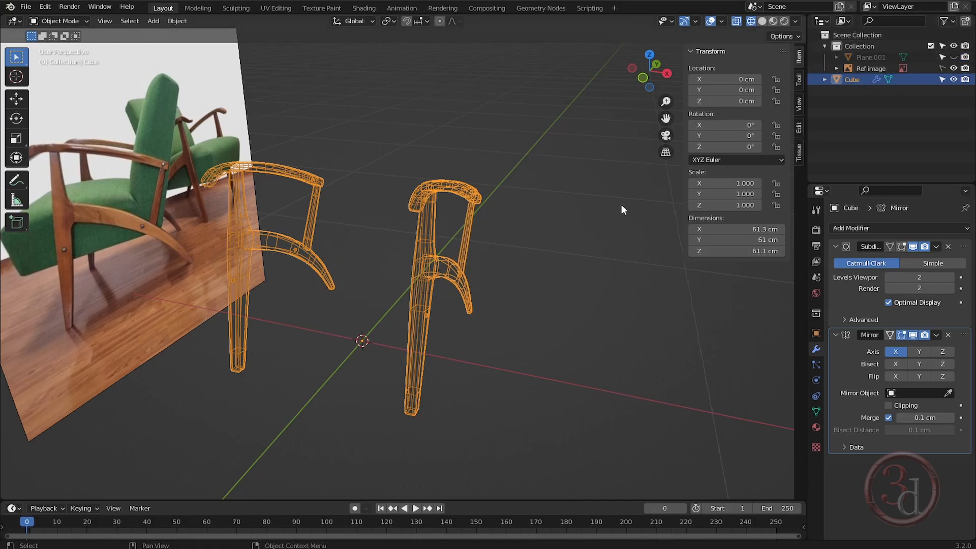
click(552, 288)
key(shift+z)
mouse_move(553, 316)
middle_down()
mouse_move(526, 319)
mouse_move(578, 314)
mouse_move(508, 329)
mouse_move(490, 346)
mouse_move(312, 325)
mouse_move(402, 182)
middle_up()
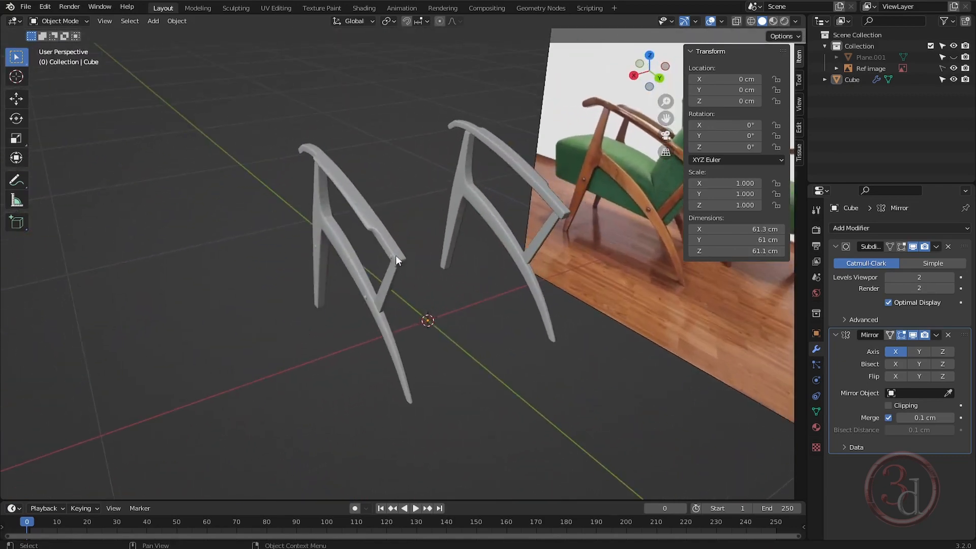
middle_drag(395, 256, 463, 98)
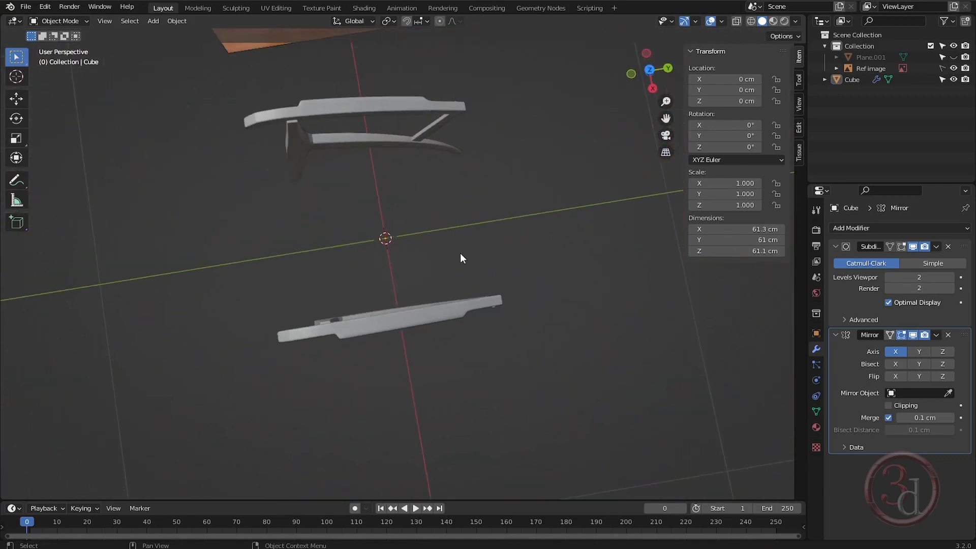
middle_drag(461, 258, 423, 223)
Step: Add a Point simple curve at the world origin in the right orthographic view, set to 3D with Poly output
key(grave)
click(561, 266)
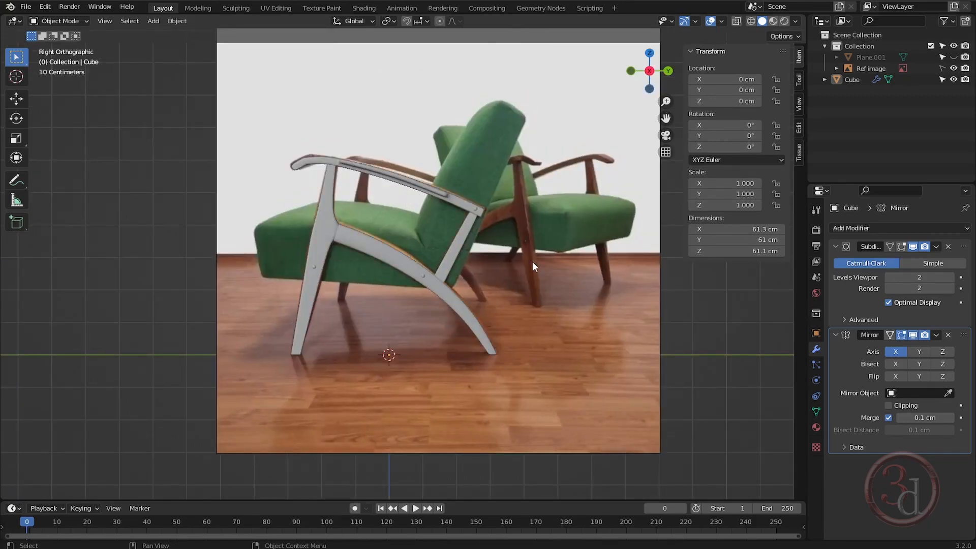
middle_drag(536, 285, 599, 290)
key(KP_3)
key(shift+a)
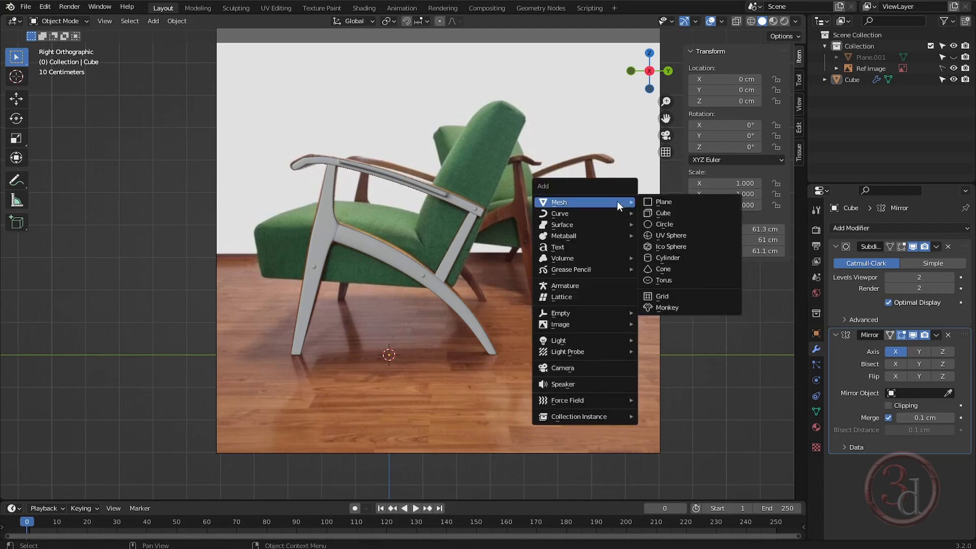
mouse_move(590, 213)
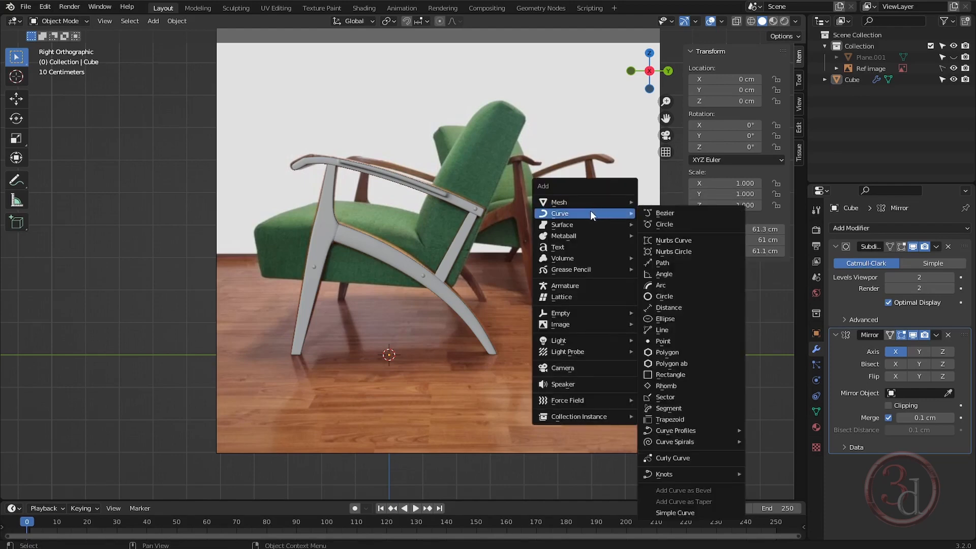
click(669, 337)
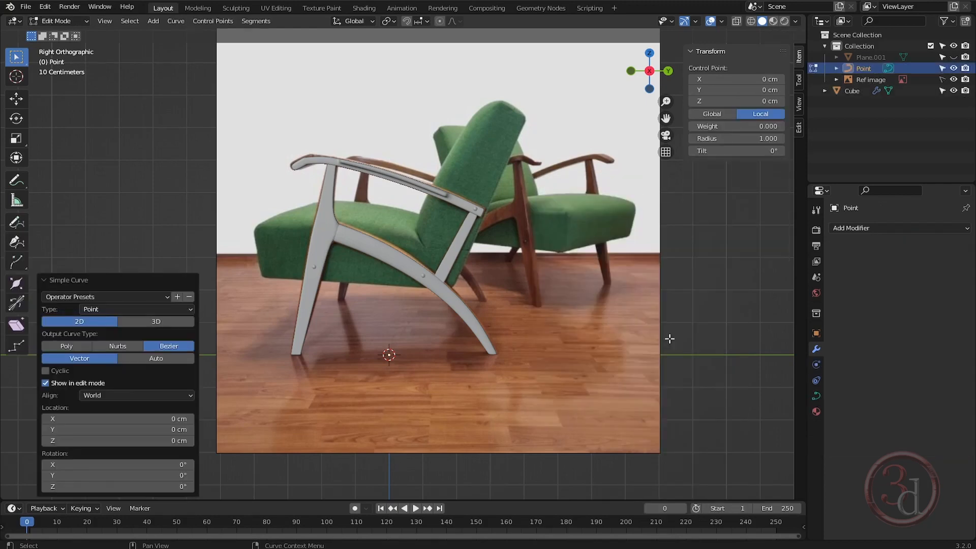
click(150, 321)
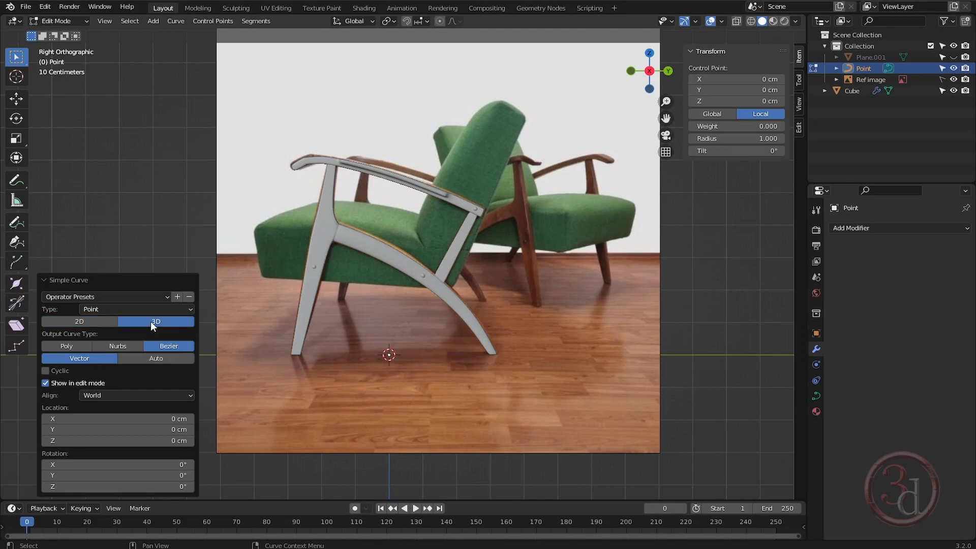
click(60, 344)
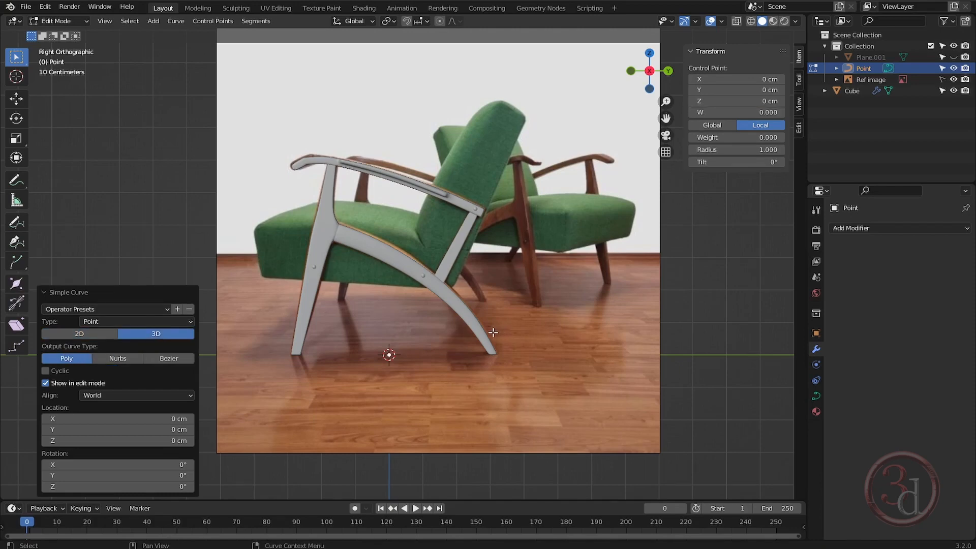
Step: Trace the cushion's rear and bottom edges with the point, from about Y 40, Z 72 cm through Y 19, Z 21 cm to Y -37, Z 24 cm
key(g)
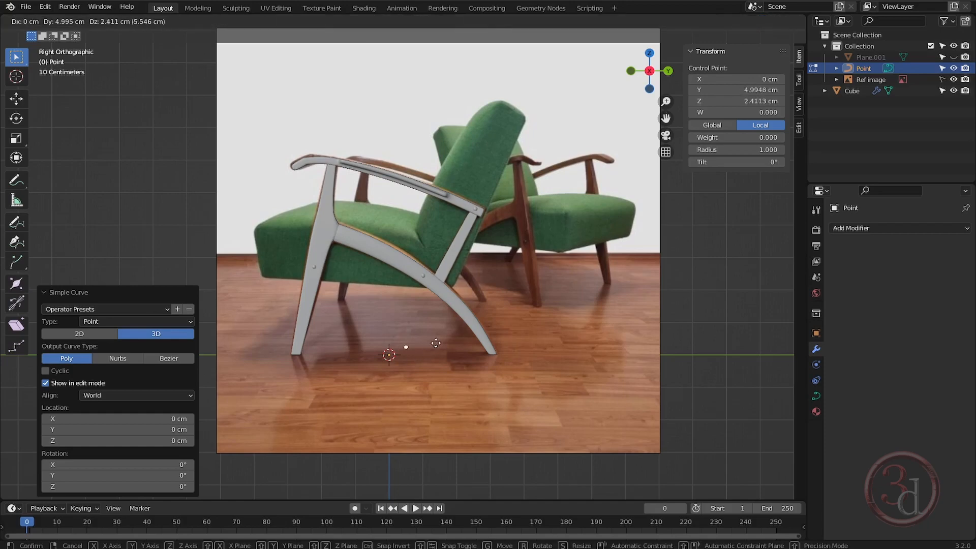
click(551, 117)
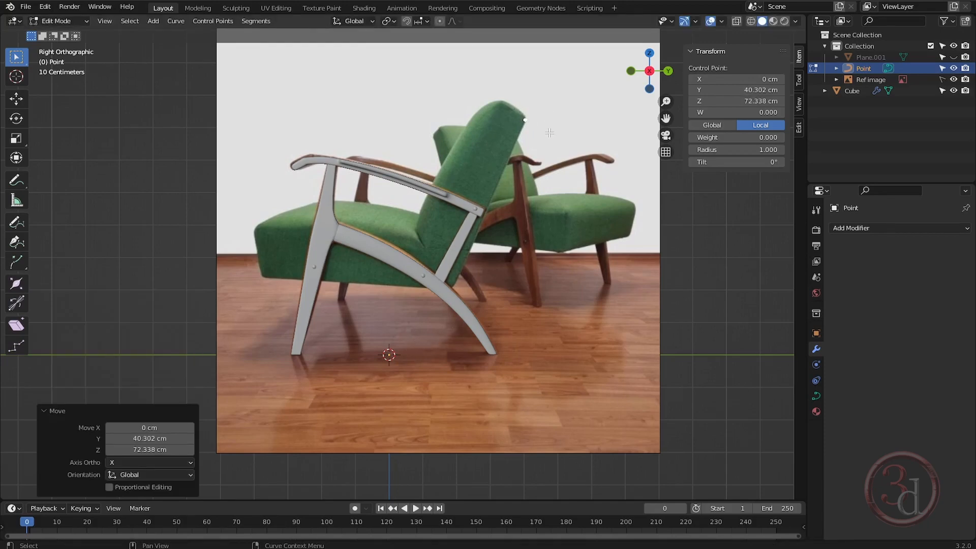
key(e)
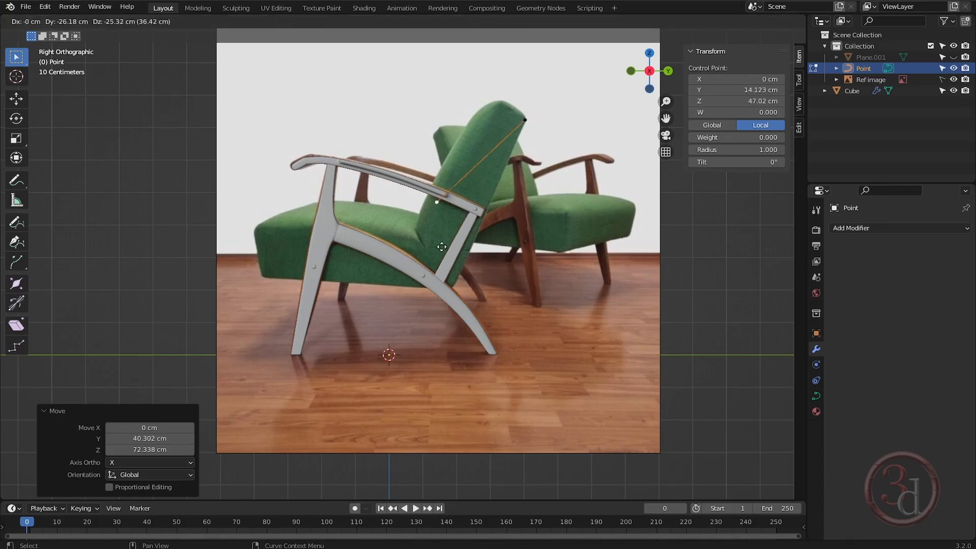
click(460, 325)
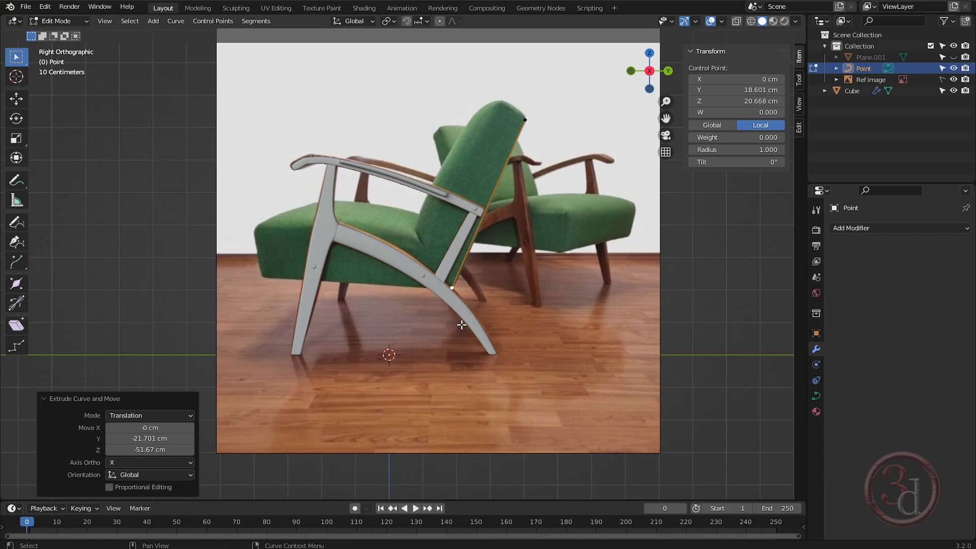
key(e)
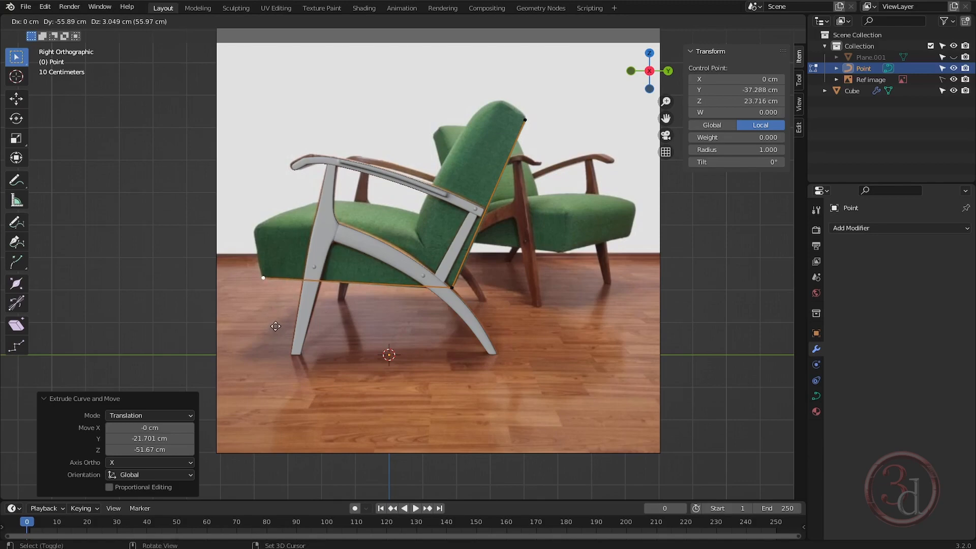
click(275, 325)
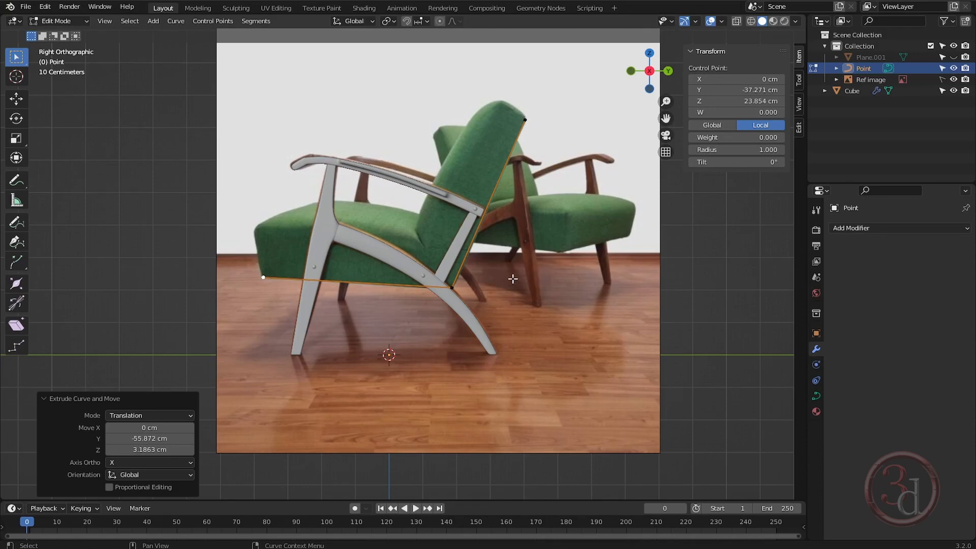
Step: Leave editing of the traced cushion profile, convert the curve to a mesh and select it again
middle_drag(515, 276, 567, 324)
key(Tab)
middle_drag(449, 243, 428, 267)
right_click(388, 174)
mouse_move(388, 174)
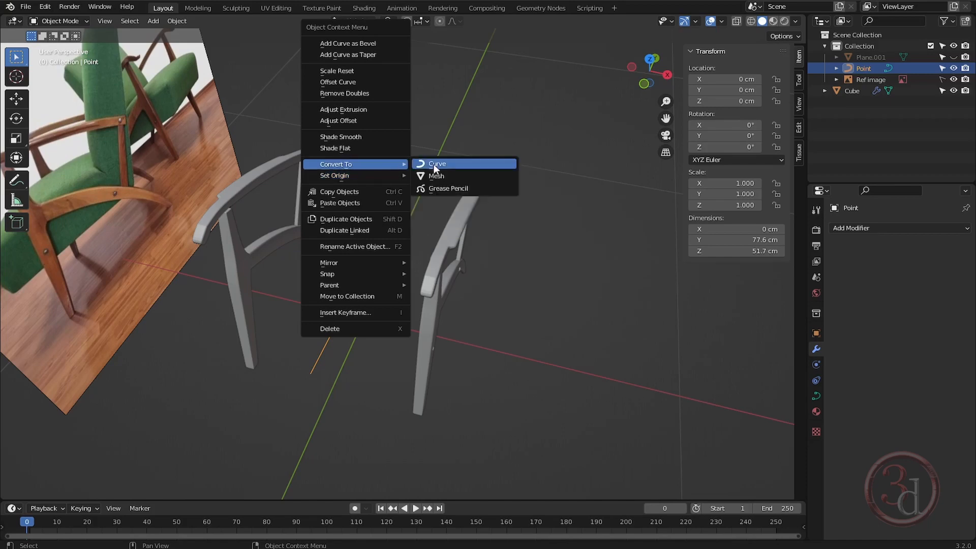
click(440, 175)
click(434, 172)
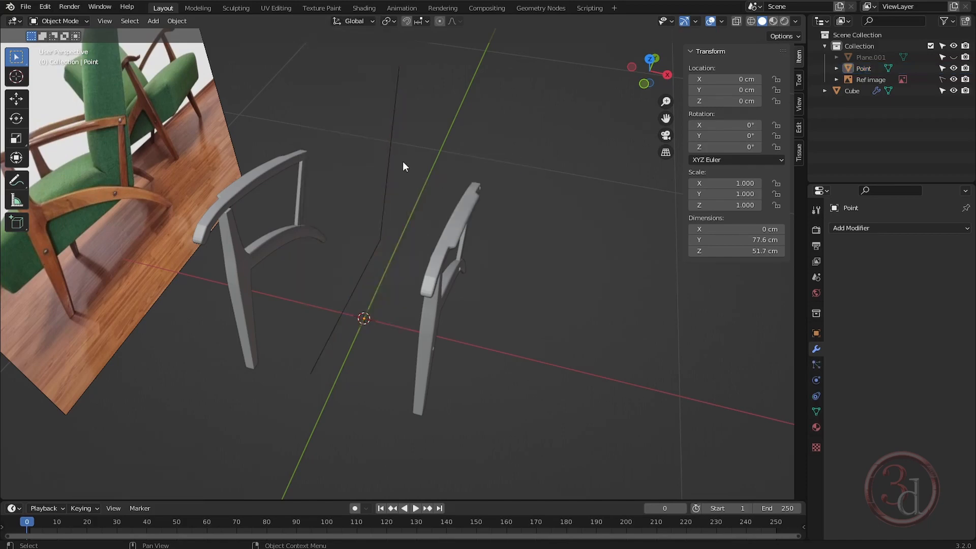
click(390, 155)
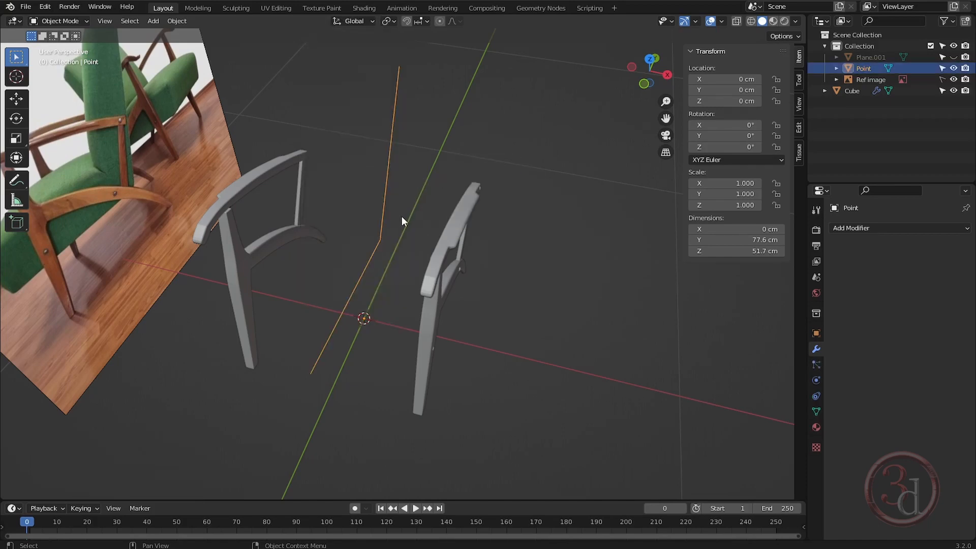
Step: Move the profile mesh about 25 cm along X in the front view, up to the inner face of the side frame
key(g)
right_click(446, 168)
key(grave)
click(428, 144)
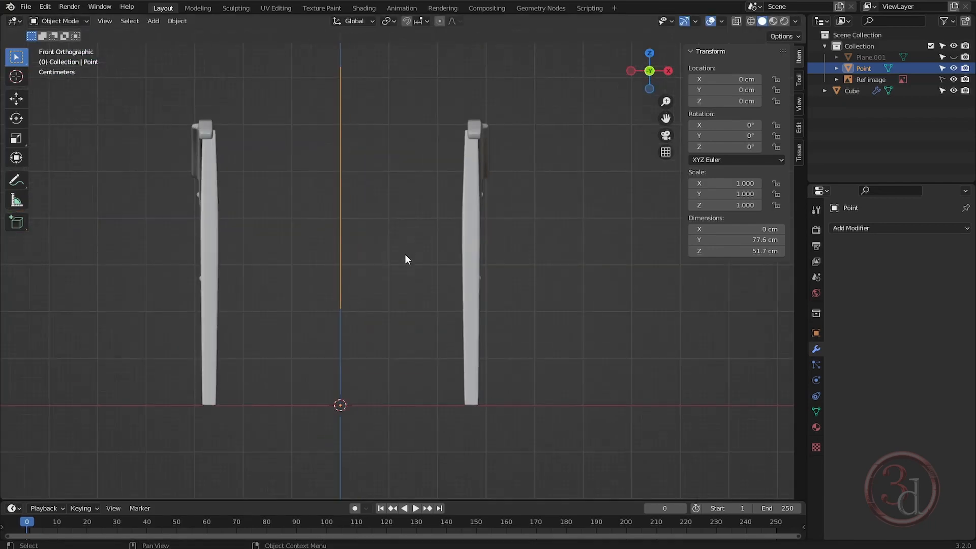
key(g)
key(x)
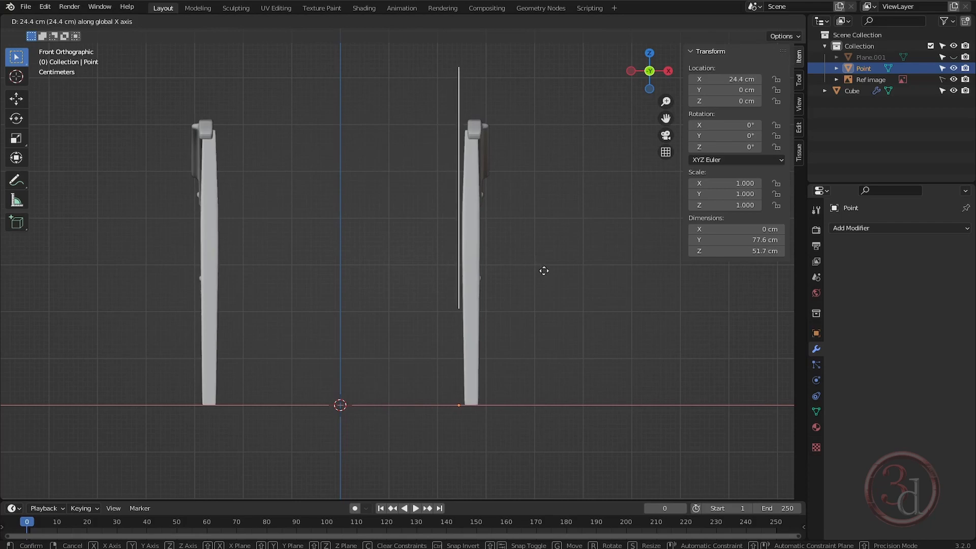
click(545, 272)
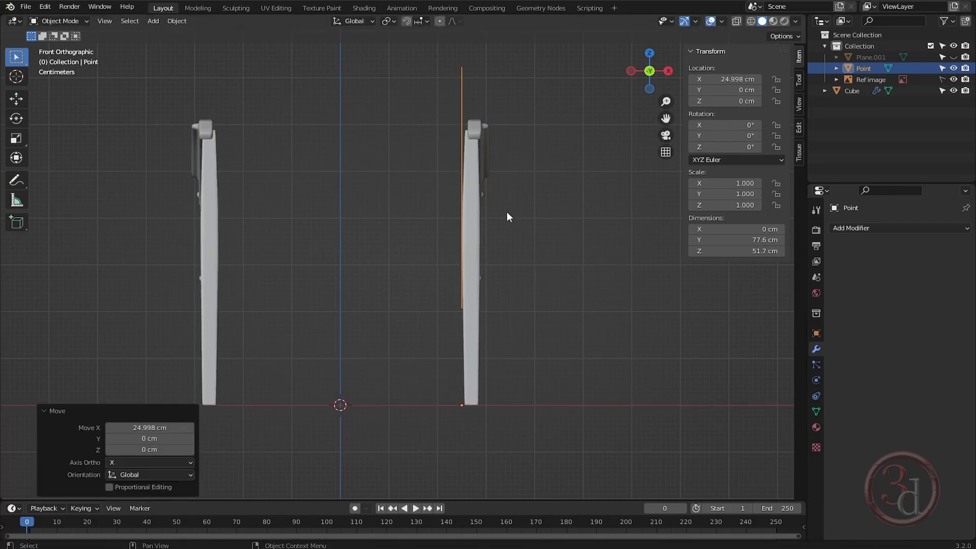
Step: Select both profile edges in edge mode and extrude them about -23.8 cm along X into seat and backrest faces
key(Tab)
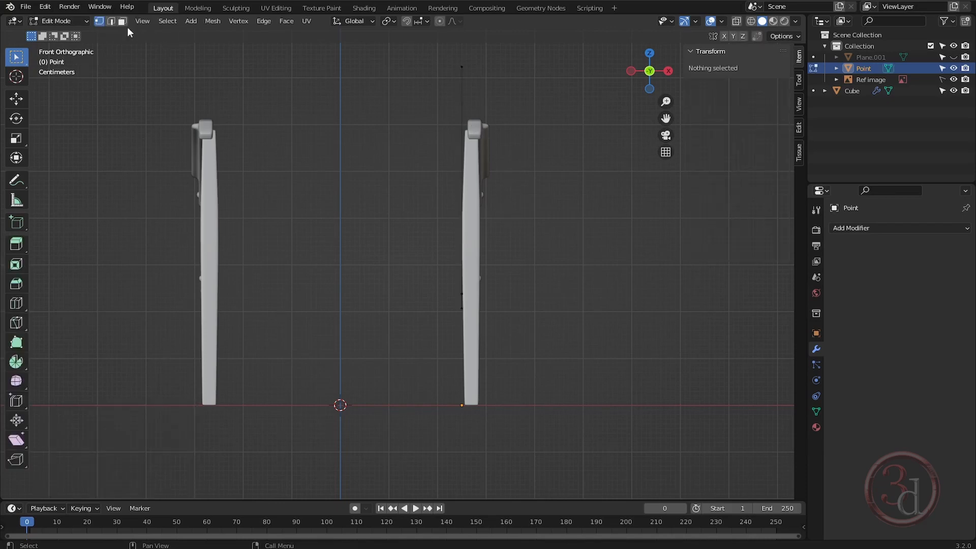
drag(403, 56, 524, 307)
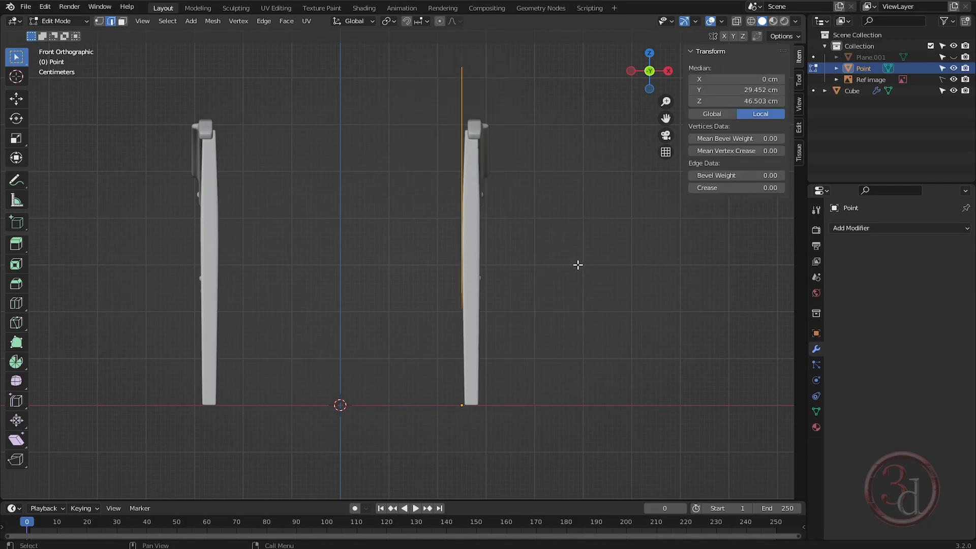
key(ctrl+l)
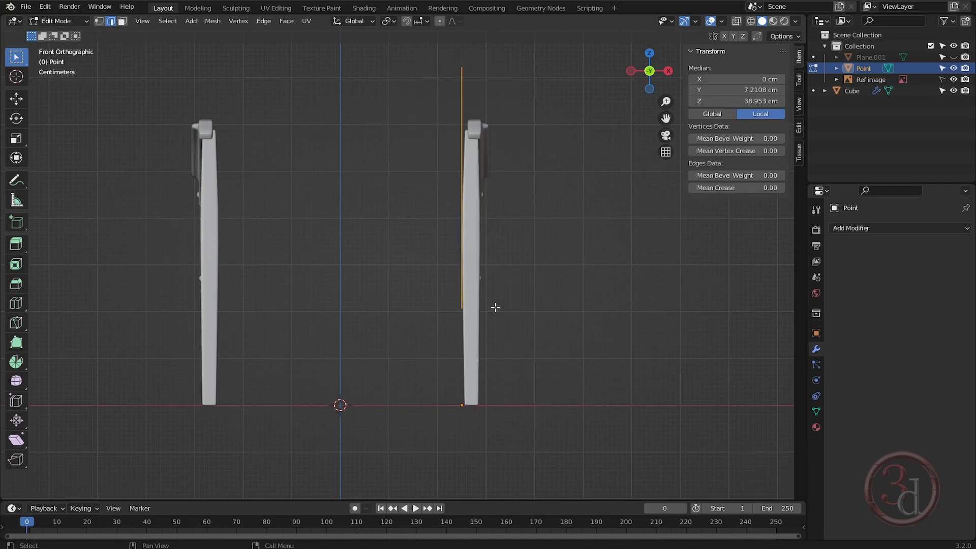
middle_drag(495, 307, 534, 320)
middle_drag(481, 379, 437, 397)
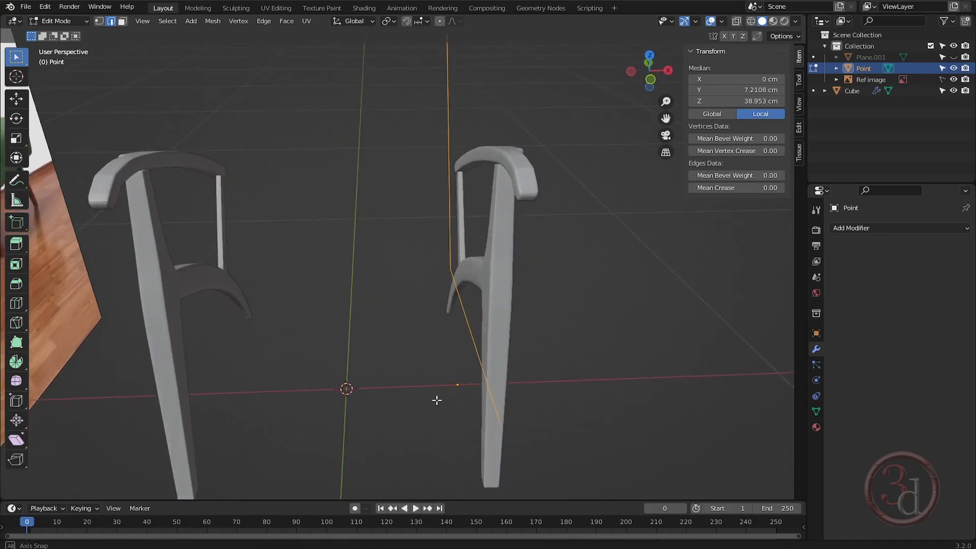
key(e)
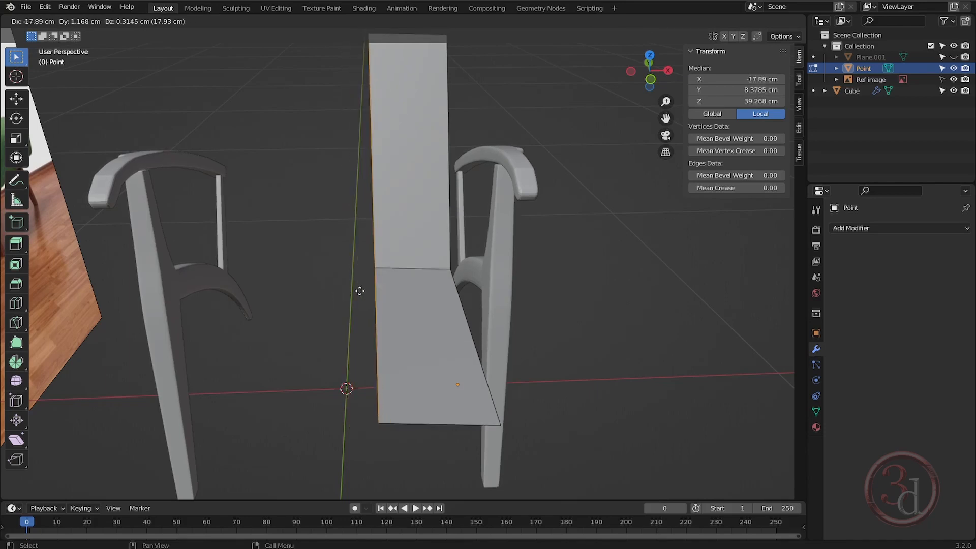
key(x)
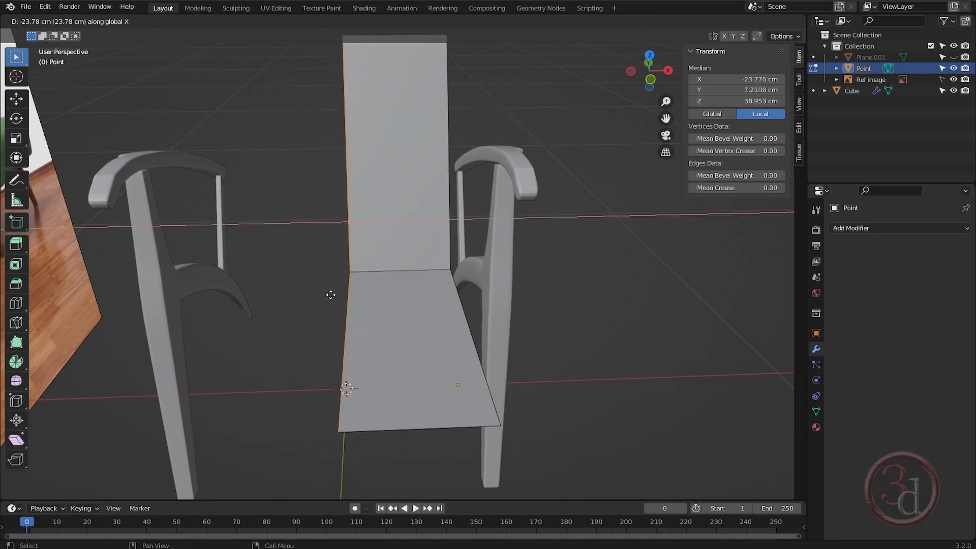
click(332, 295)
Step: Leave editing of the seat and backrest mesh and apply all its transforms
middle_drag(371, 303, 452, 302)
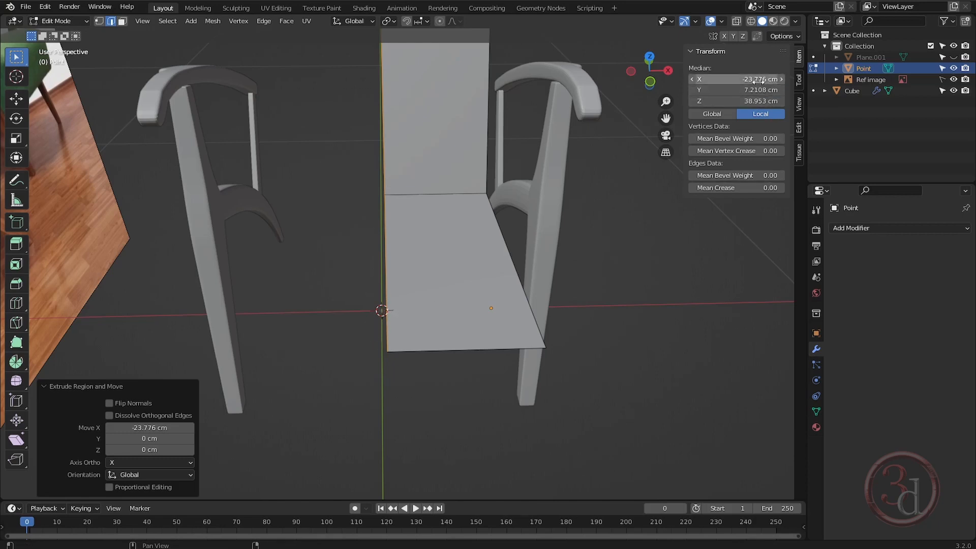
middle_drag(514, 269, 405, 308)
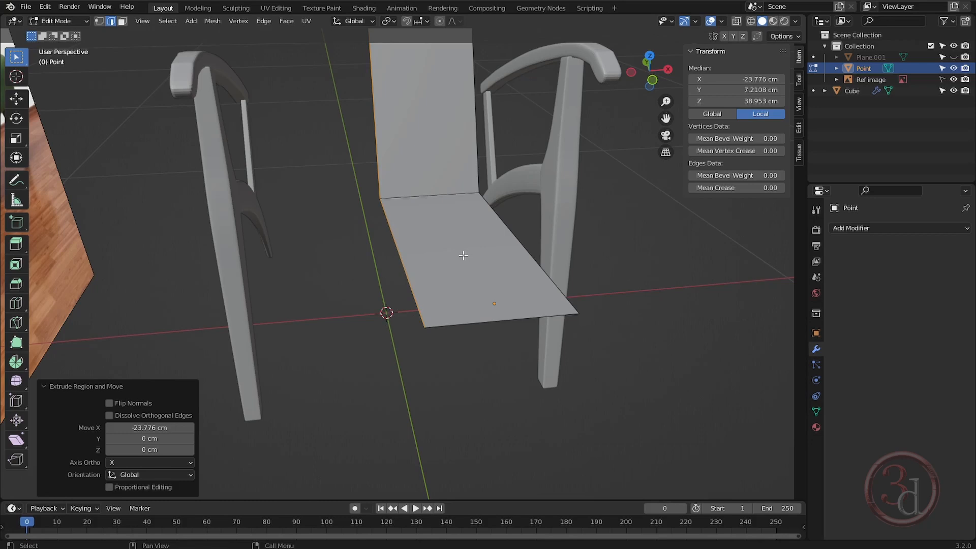
key(Tab)
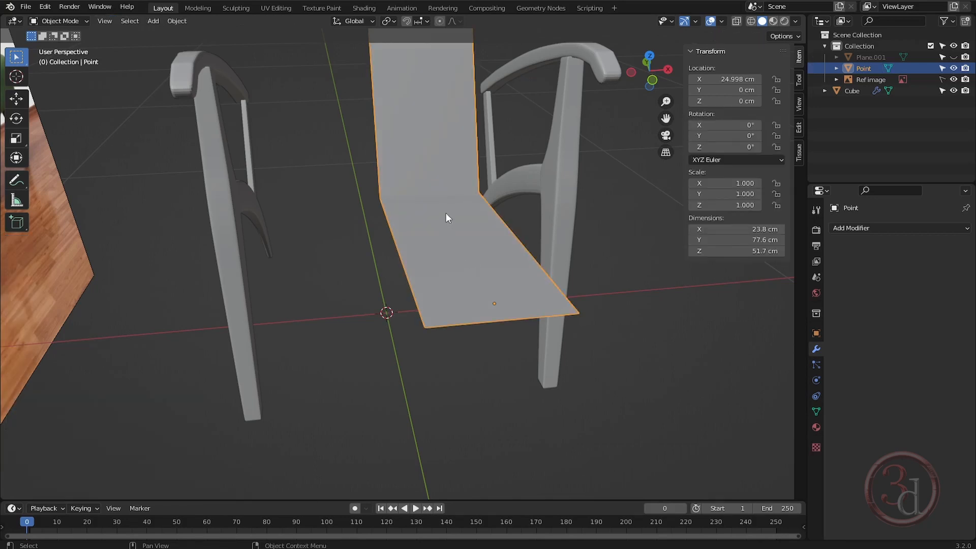
key(ctrl+a)
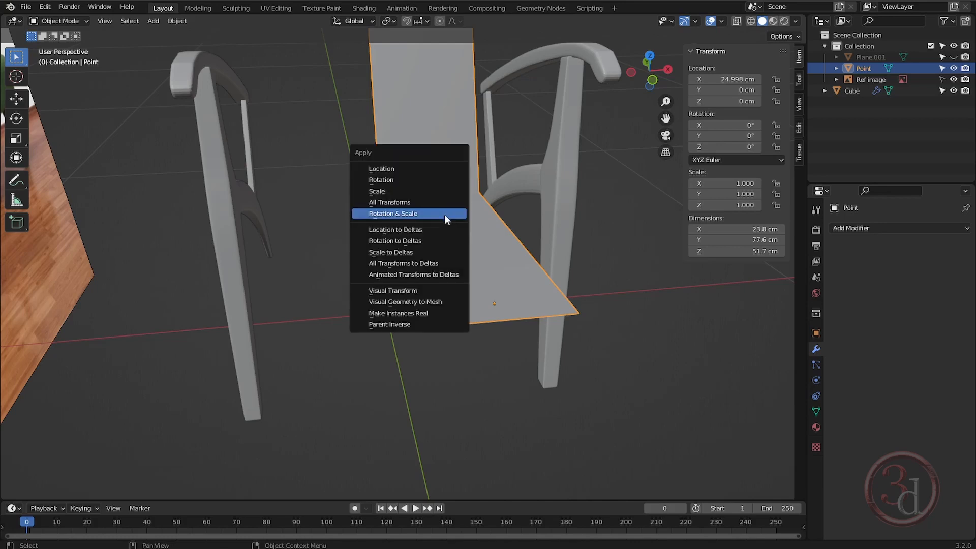
click(401, 203)
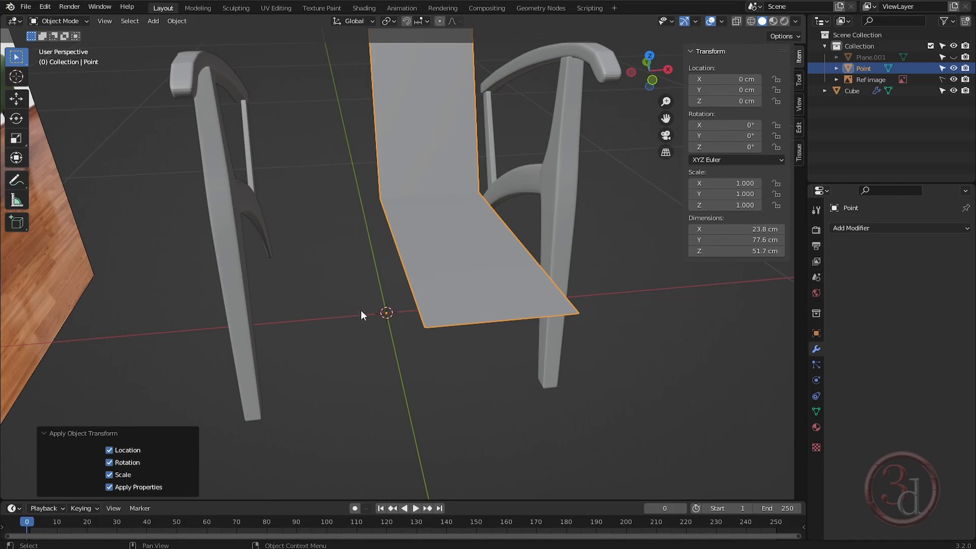
Step: Edit the seat and backrest mesh and set its inner edges' median X to 0 cm
middle_drag(362, 315, 427, 337)
key(Tab)
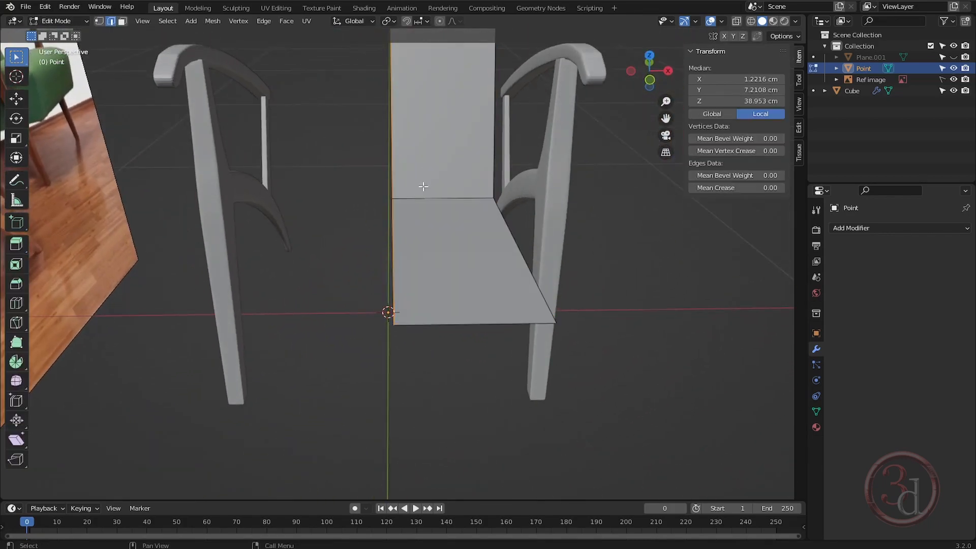
middle_drag(423, 187, 422, 259)
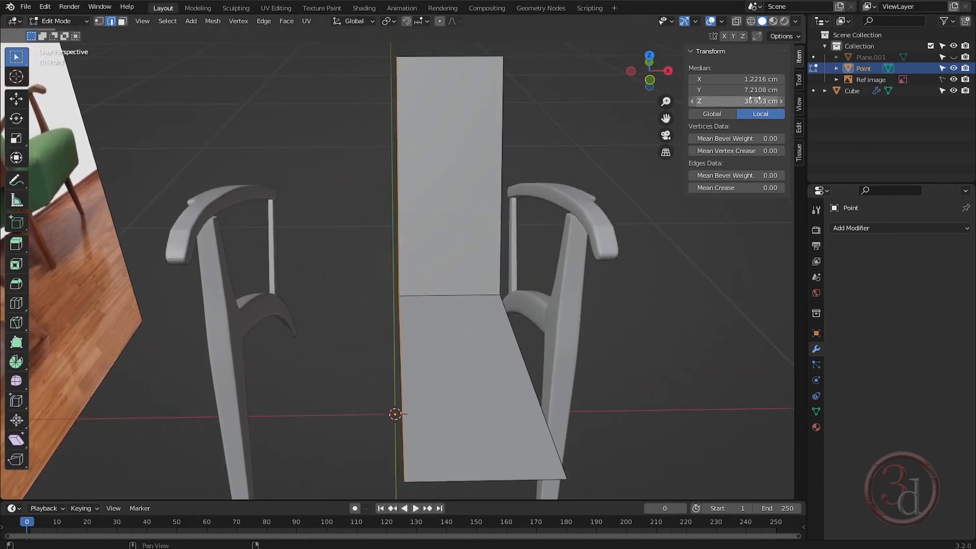
double_click(737, 79)
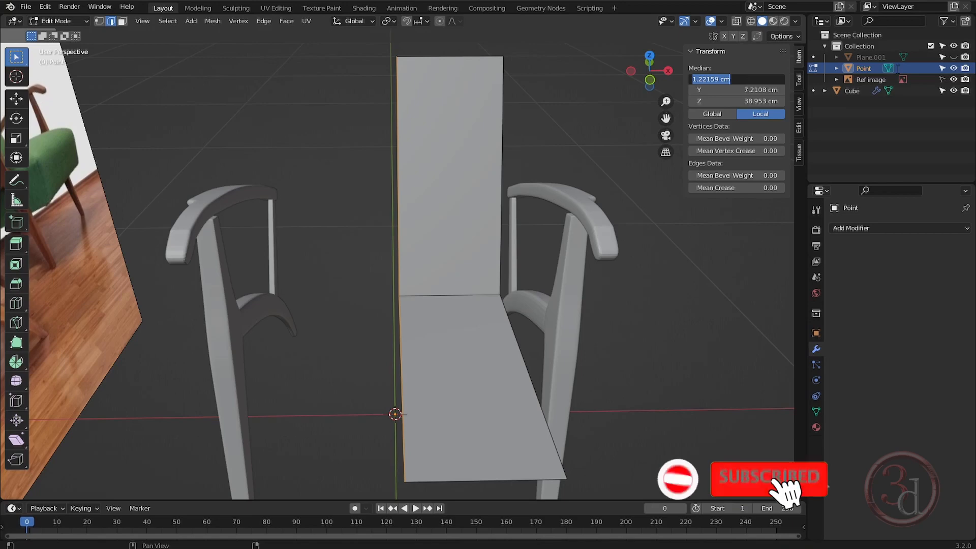
text(0)
key(Return)
middle_drag(525, 132, 509, 224)
key(Tab)
Step: Add a Mirror modifier across X so the seat and backrest span both side frames
key(KP_7)
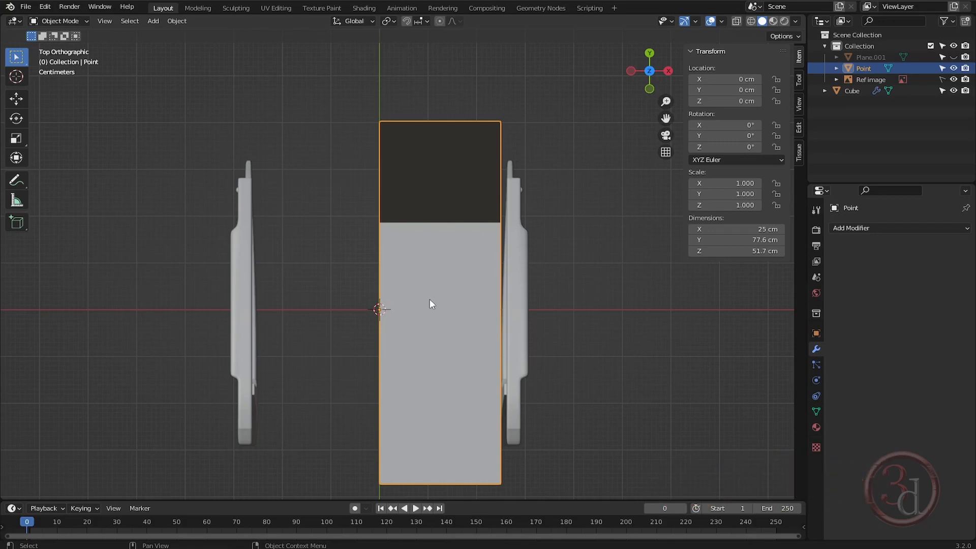
middle_drag(451, 339, 437, 301)
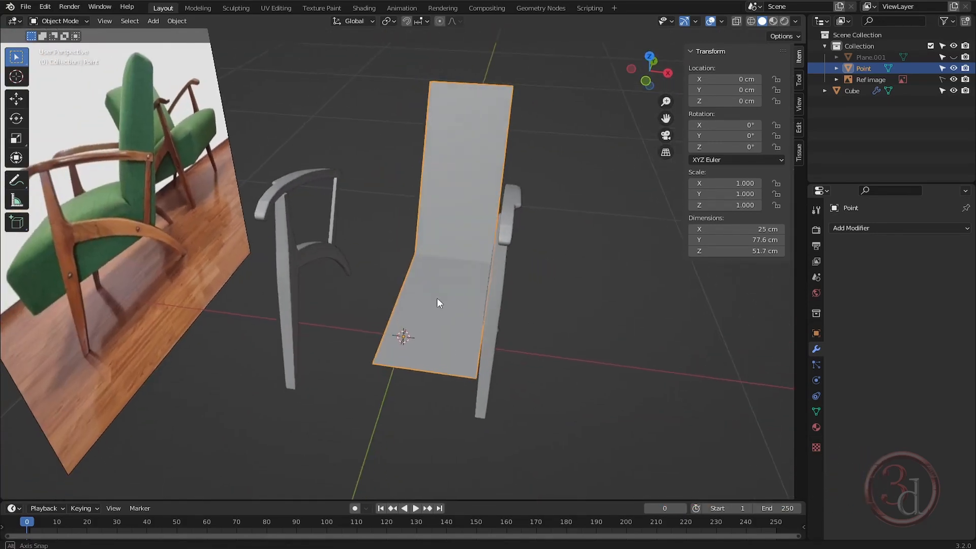
click(865, 228)
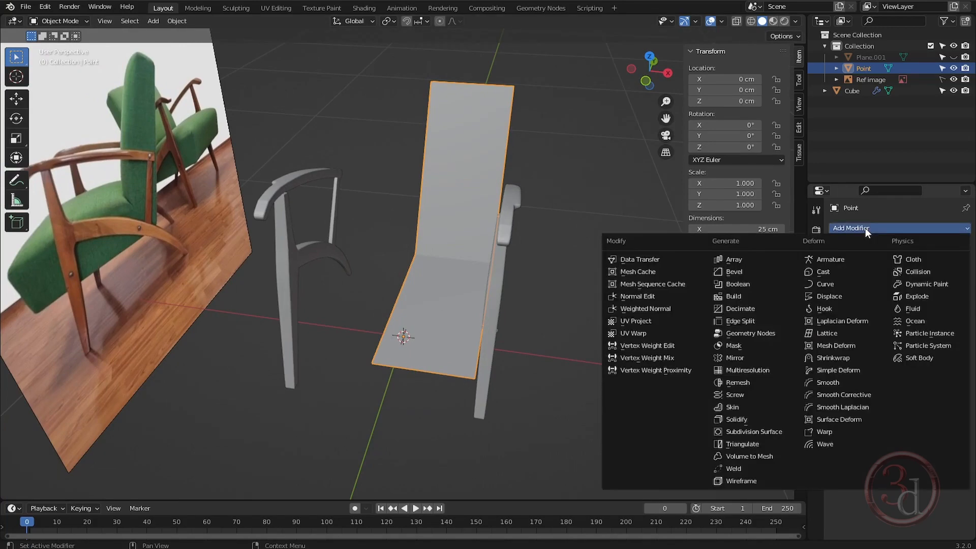
click(736, 357)
mouse_move(386, 330)
middle_down()
mouse_move(455, 327)
mouse_move(389, 334)
middle_up()
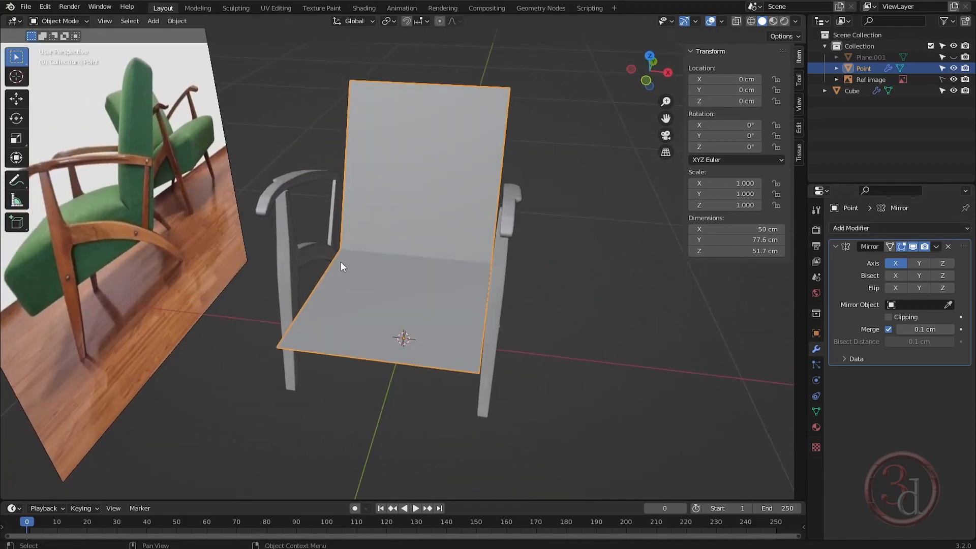
Step: Apply the mirroring by converting the seat and backrest's visual geometry to mesh
key(ctrl+a)
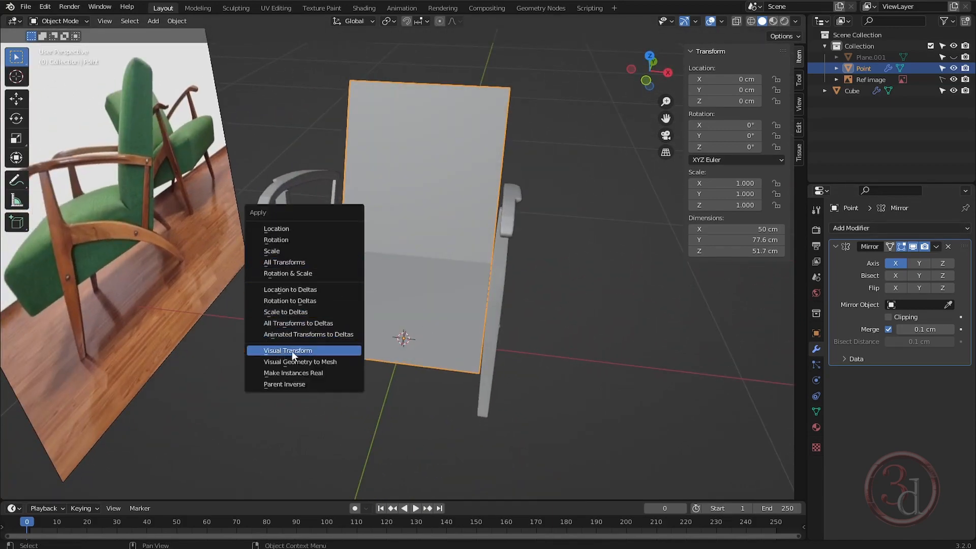
click(317, 362)
click(403, 213)
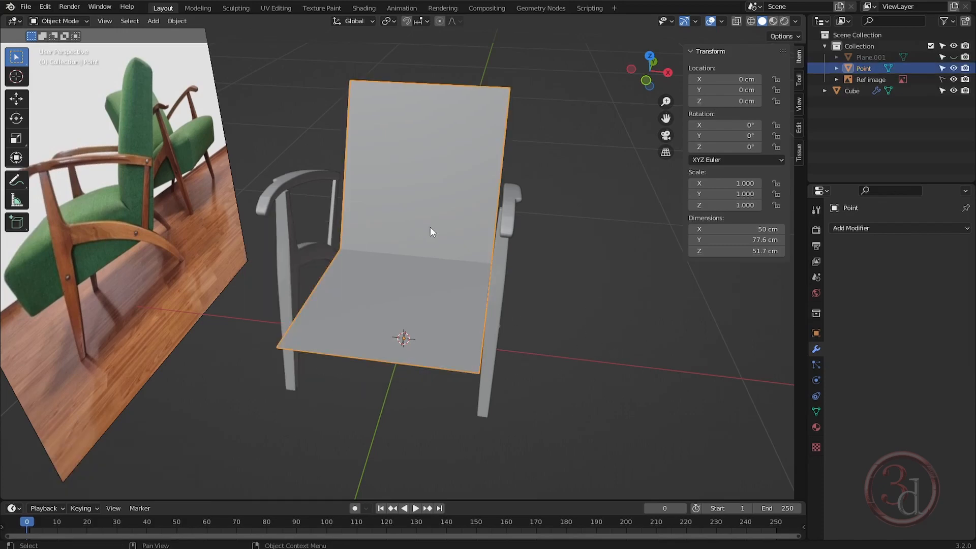
Step: Dissolve the centre edge loop running down the backrest and seat, and leave mesh editing
key(Tab)
middle_drag(430, 227, 606, 321)
key(alt+a)
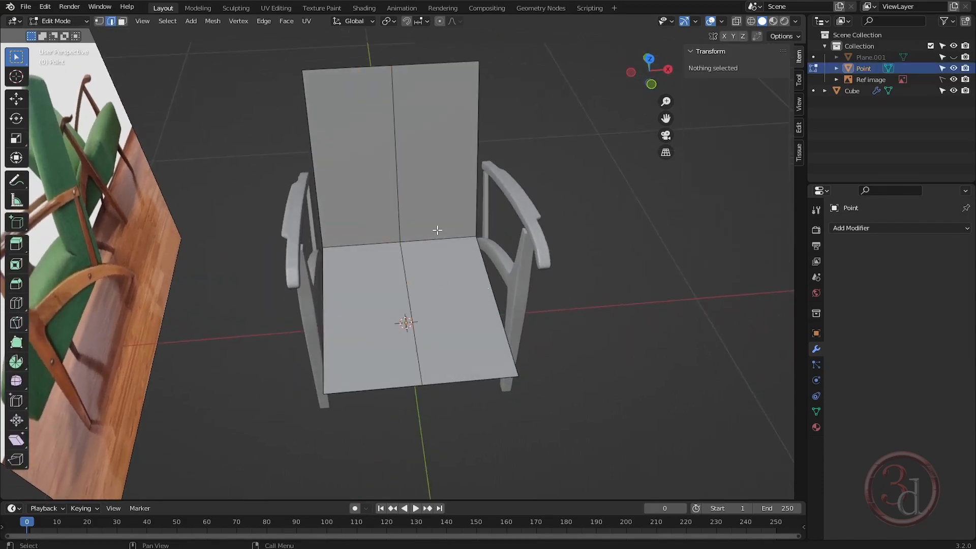
middle_drag(459, 323, 385, 247)
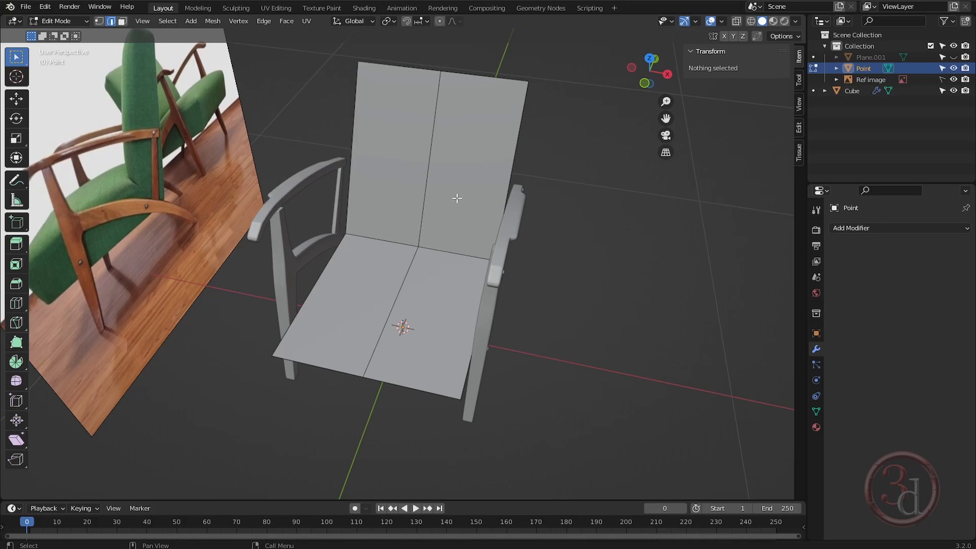
middle_drag(466, 281, 495, 219)
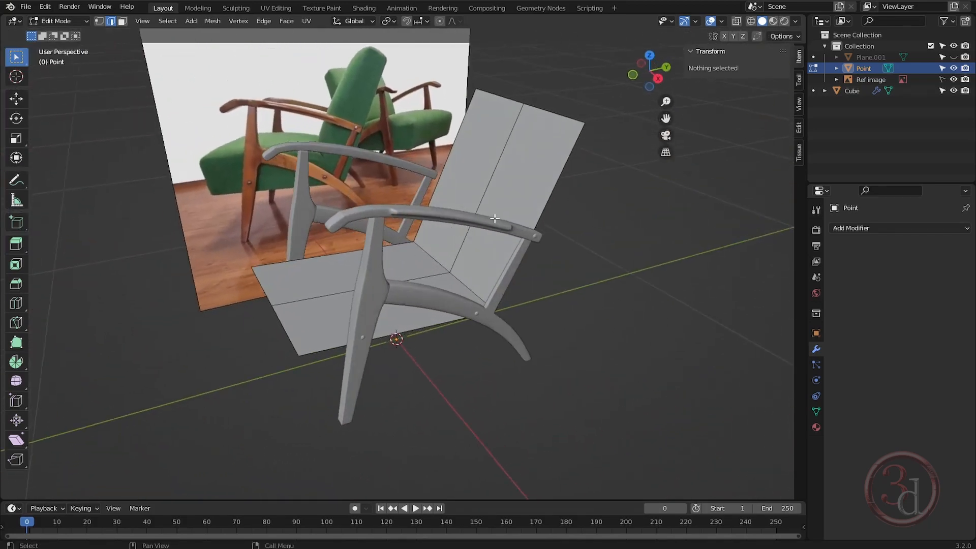
middle_drag(425, 277, 445, 267)
key(KP_3)
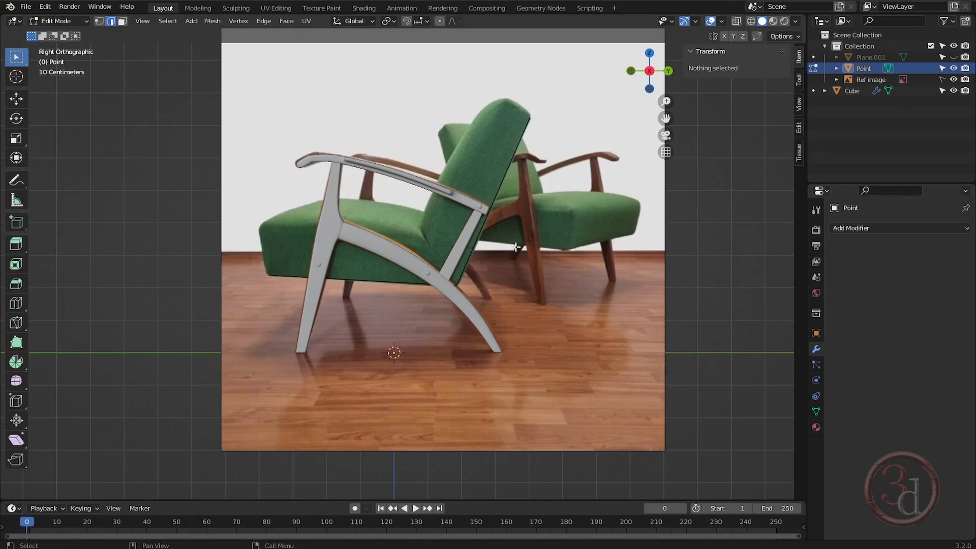
middle_drag(431, 275, 392, 218)
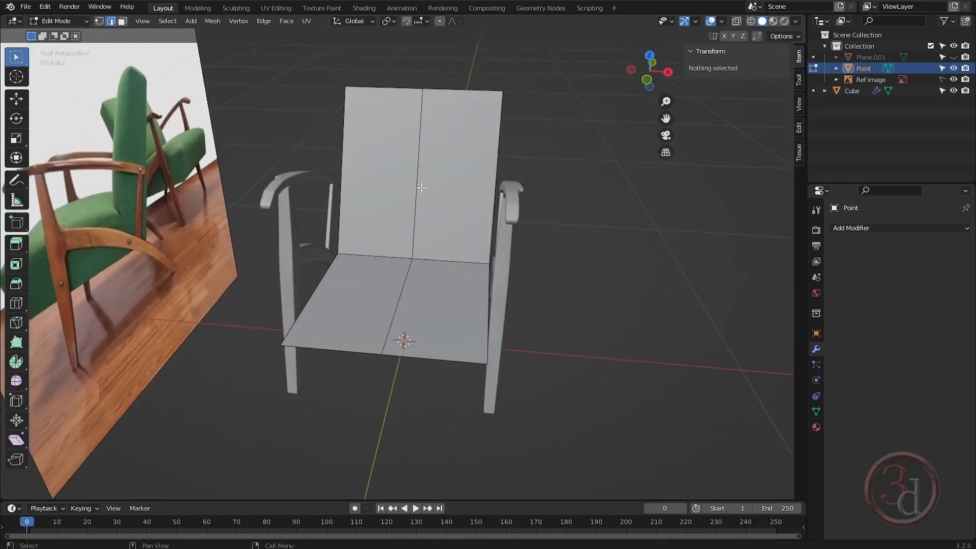
alt+click(418, 153)
middle_drag(440, 242, 422, 252)
key(x)
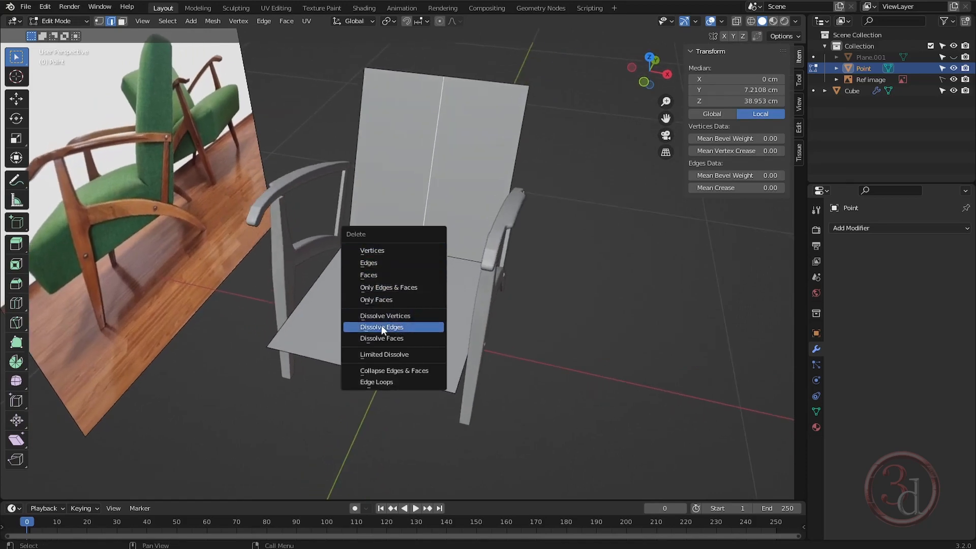
click(407, 328)
middle_drag(425, 283, 368, 285)
key(Tab)
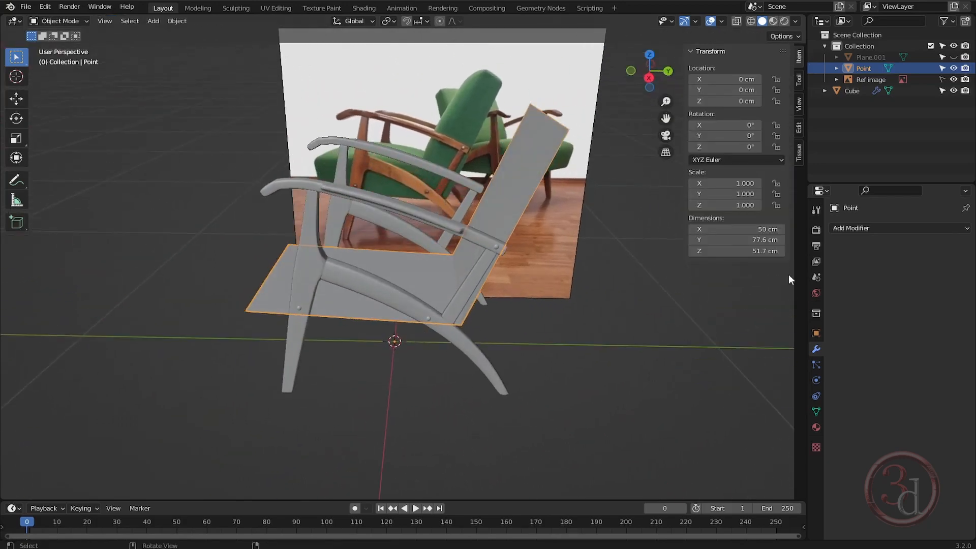
Step: Add a Solidify modifier to the seat and backrest with a thickness of -14.4 cm, judged against the reference photo
click(852, 230)
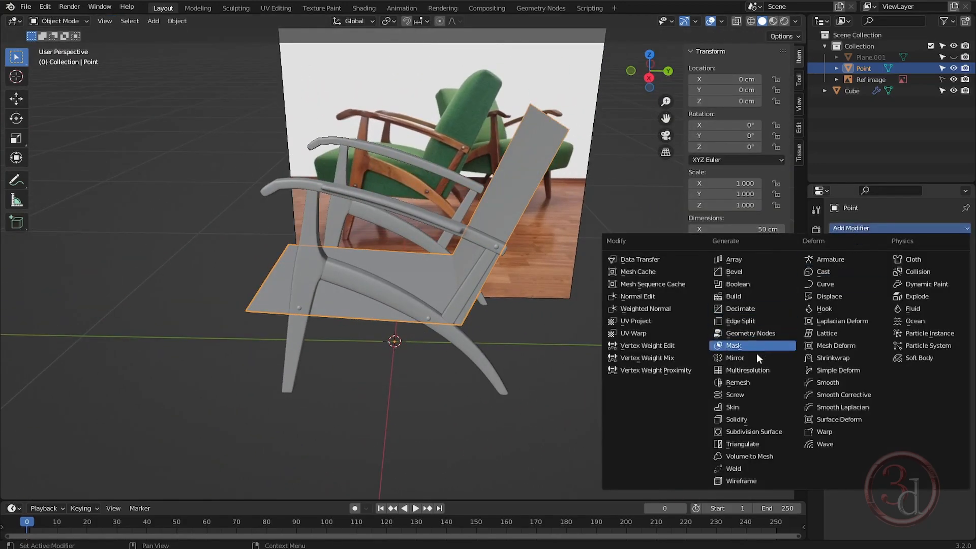
click(737, 419)
key(KP_3)
scroll(384, 211, up, 6)
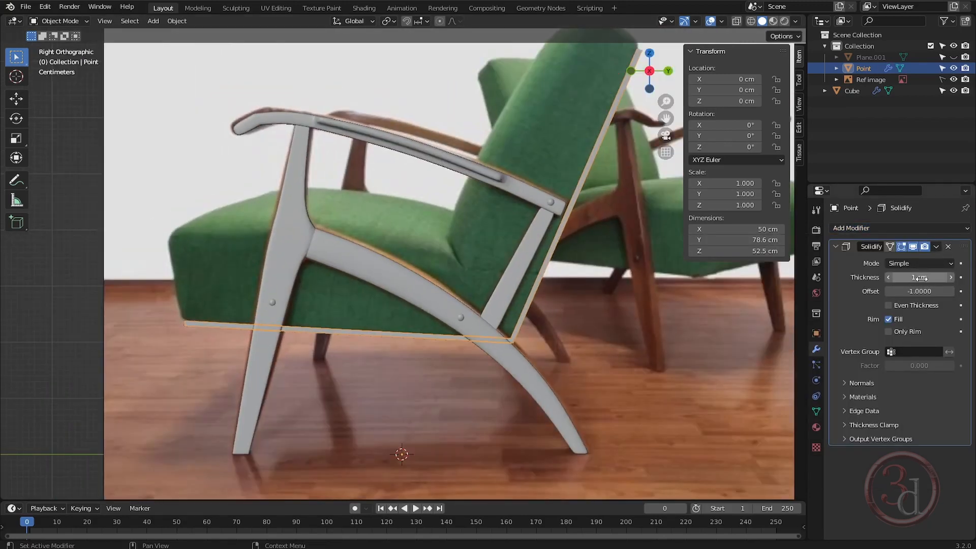
mouse_move(937, 278)
mouse_down()
mouse_move(866, 278)
mouse_move(917, 278)
mouse_up()
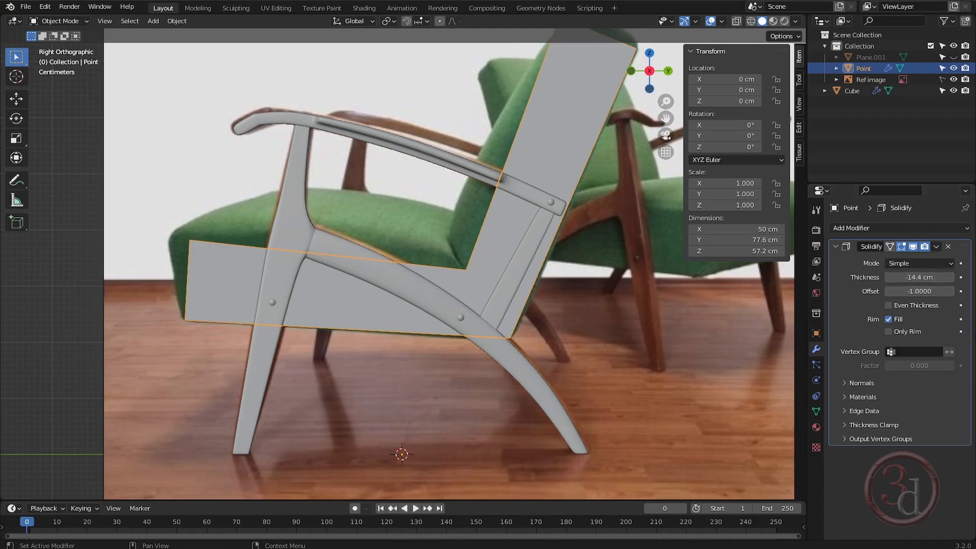
shift+middle_drag(648, 297, 609, 360)
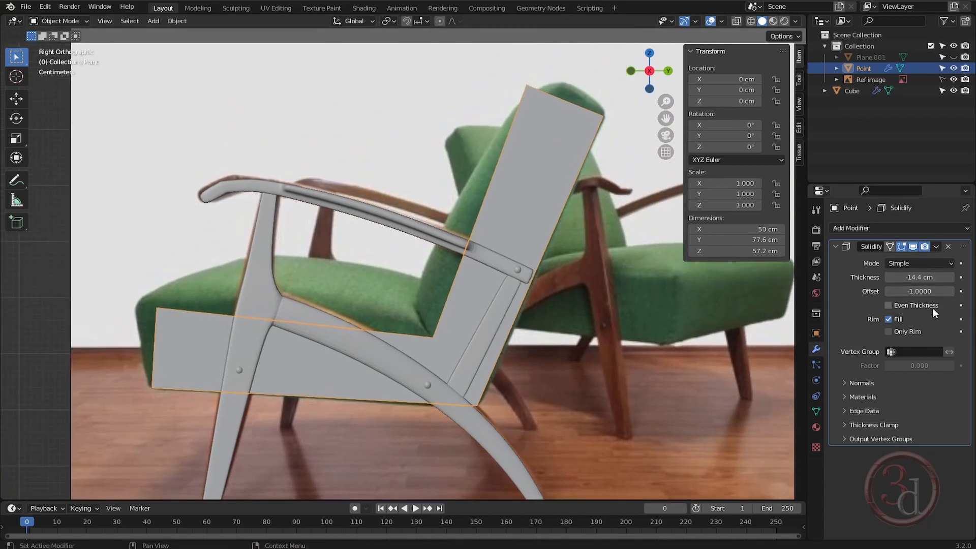
Step: Enable Even Thickness on the Solidify modifier, toggling it to compare the shape of the cushion's inner corner
click(888, 304)
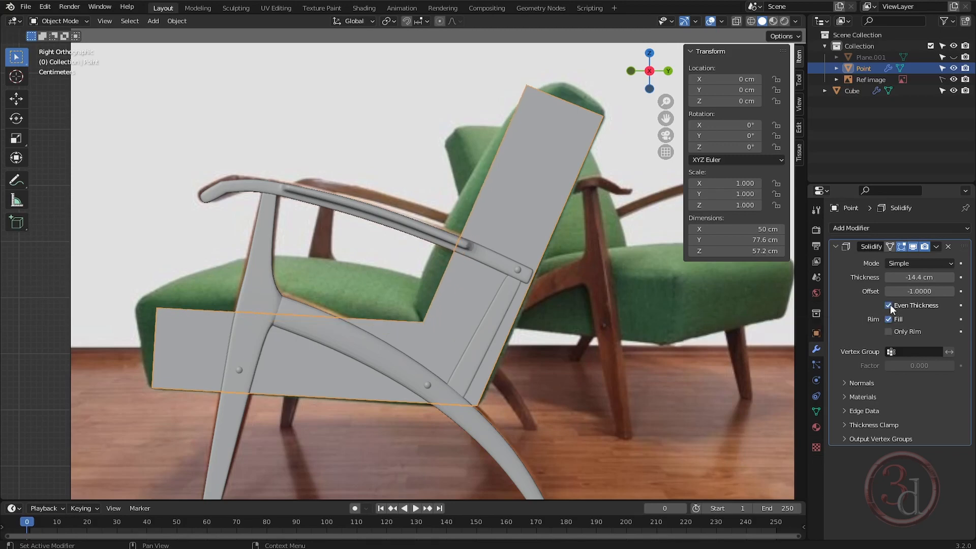
click(890, 306)
click(889, 305)
shift+middle_drag(505, 299, 482, 282)
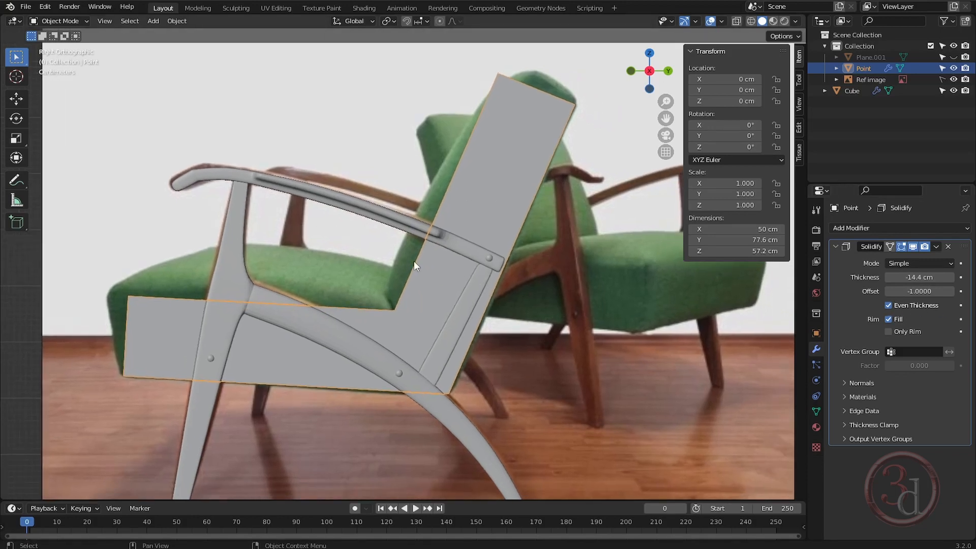
Step: Apply the cushion's thickness by converting its visual geometry to mesh
middle_drag(377, 307, 468, 276)
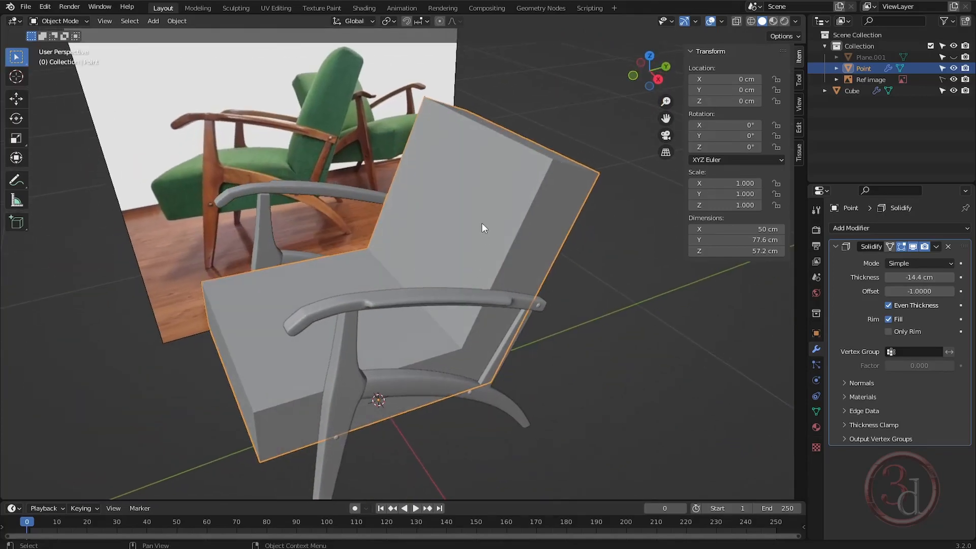
key(ctrl+a)
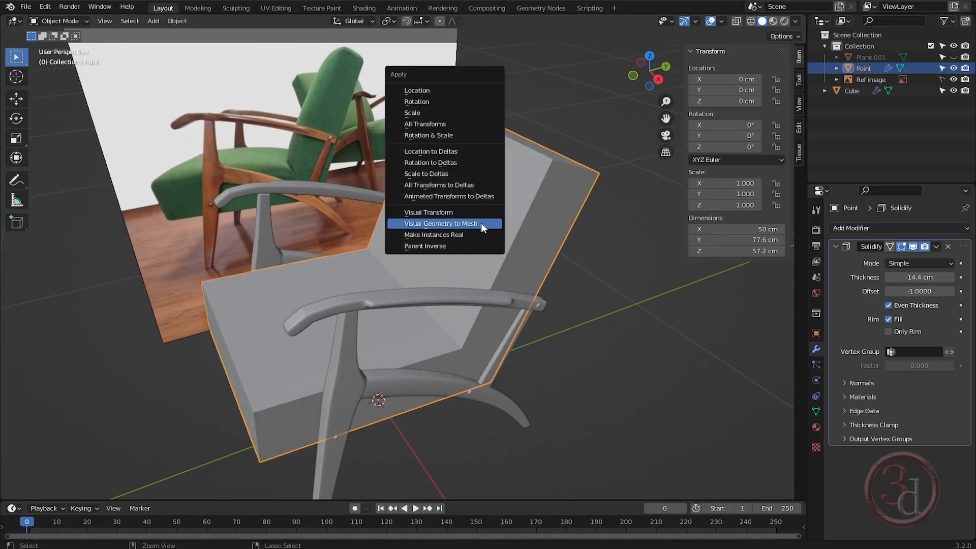
click(450, 226)
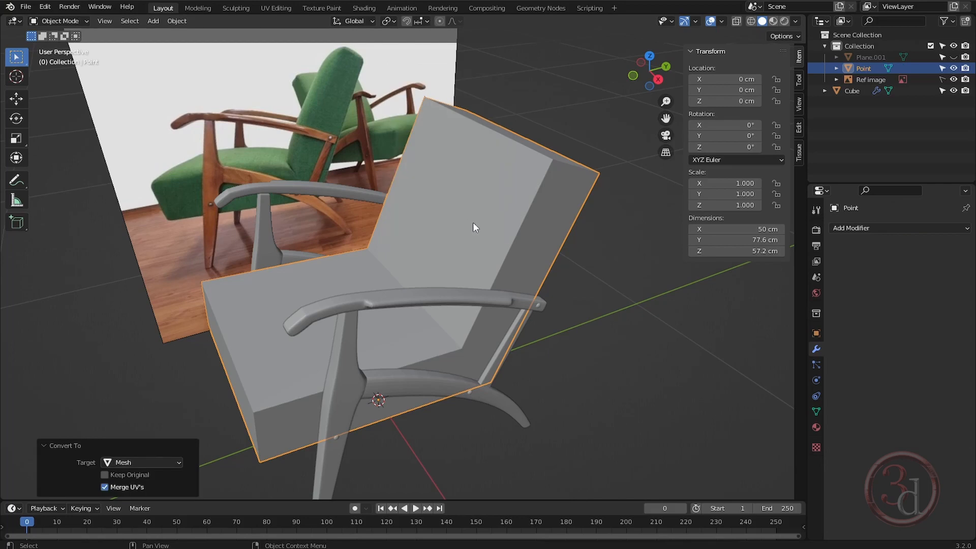
Step: In the right wireframe view, move the seat's upper front vertices about -3.4 cm along Y to the photo's cushion outline
key(grave)
click(606, 242)
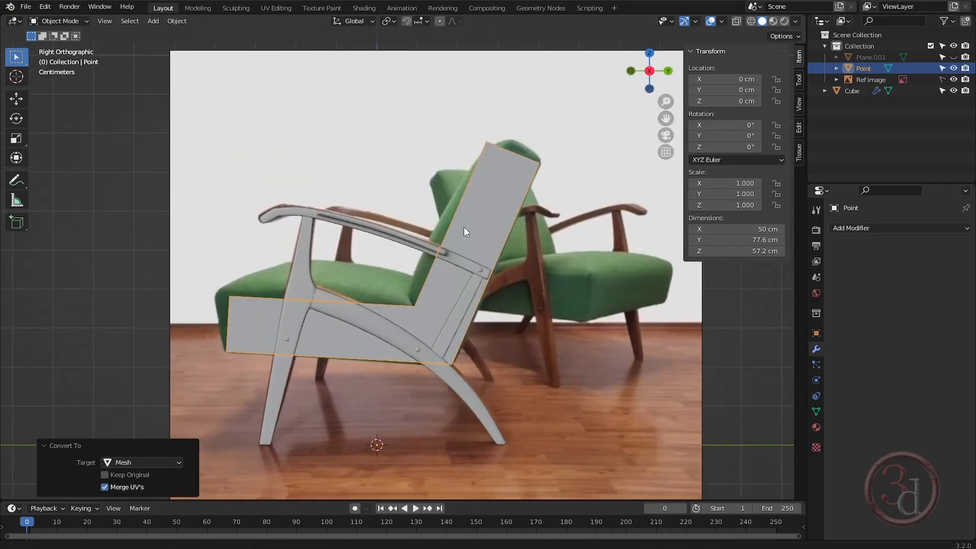
shift+middle_drag(493, 208, 468, 202)
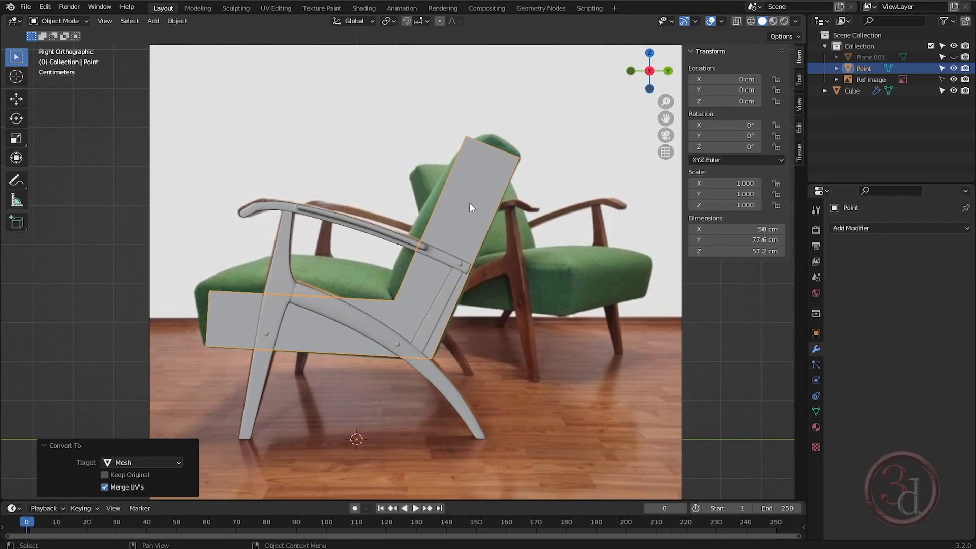
key(Tab)
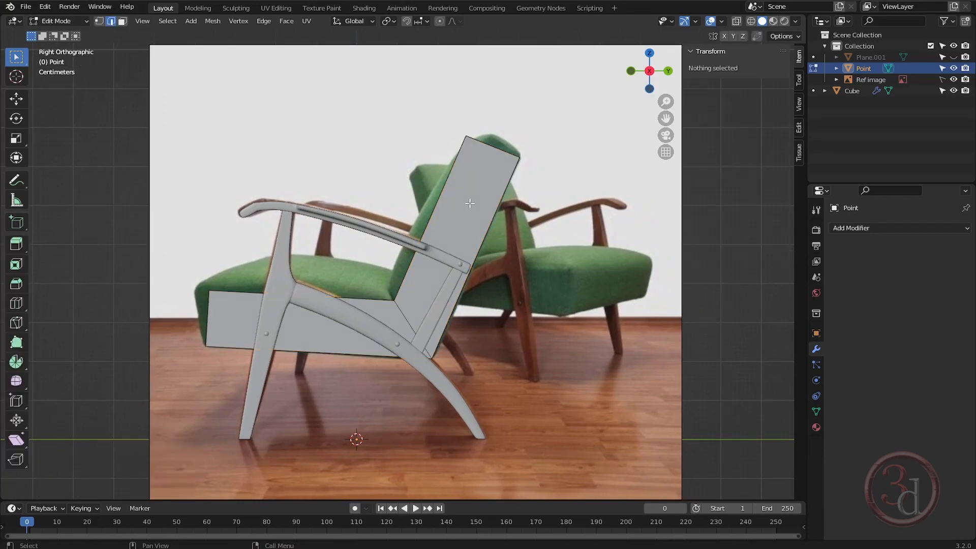
key(alt+z)
shift+middle_drag(276, 305, 300, 301)
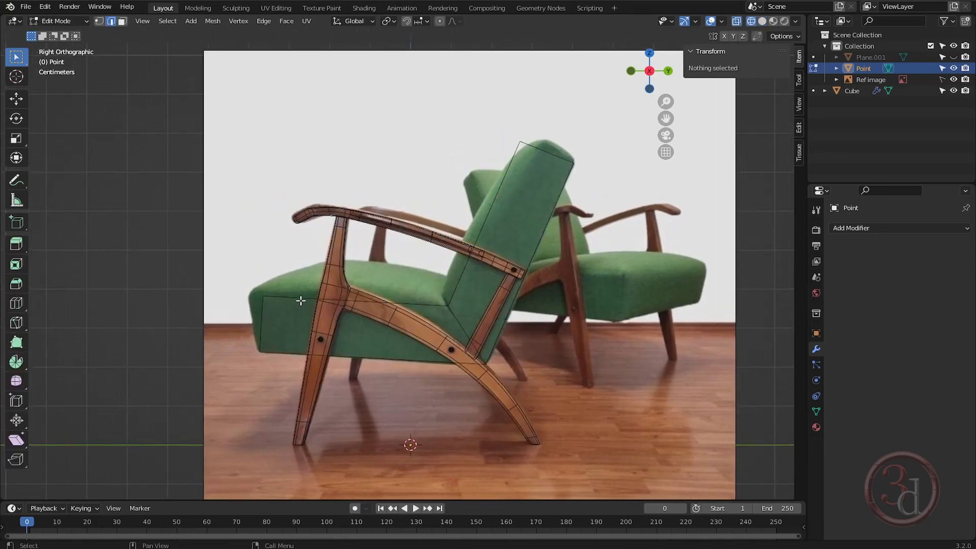
key(1)
click(271, 307)
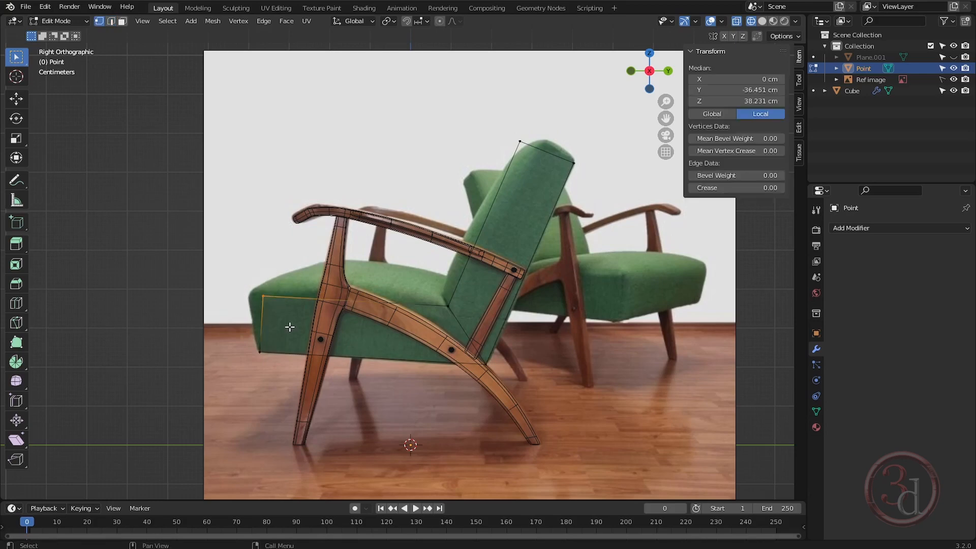
scroll(265, 312, up, 3)
key(g)
key(y)
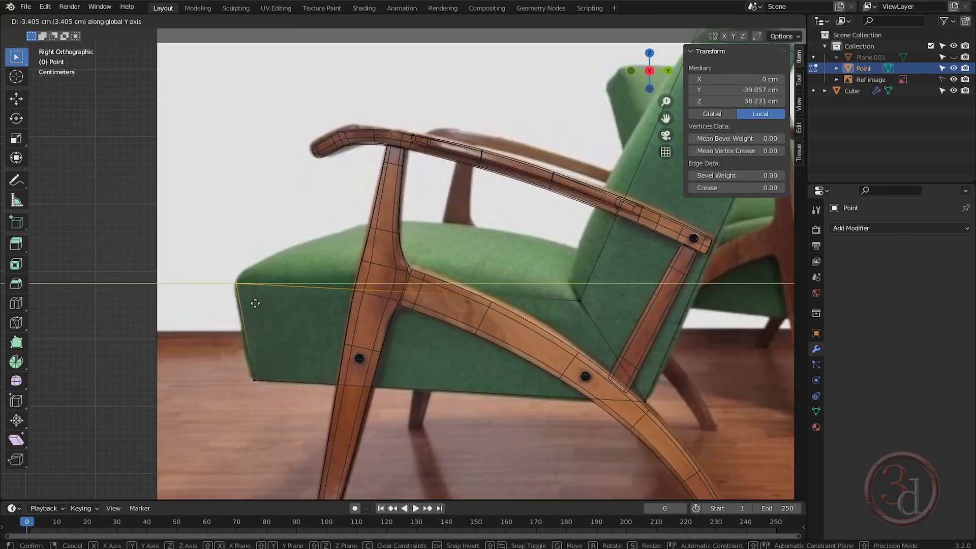
click(256, 303)
scroll(547, 310, down, 4)
shift+middle_drag(548, 311, 530, 314)
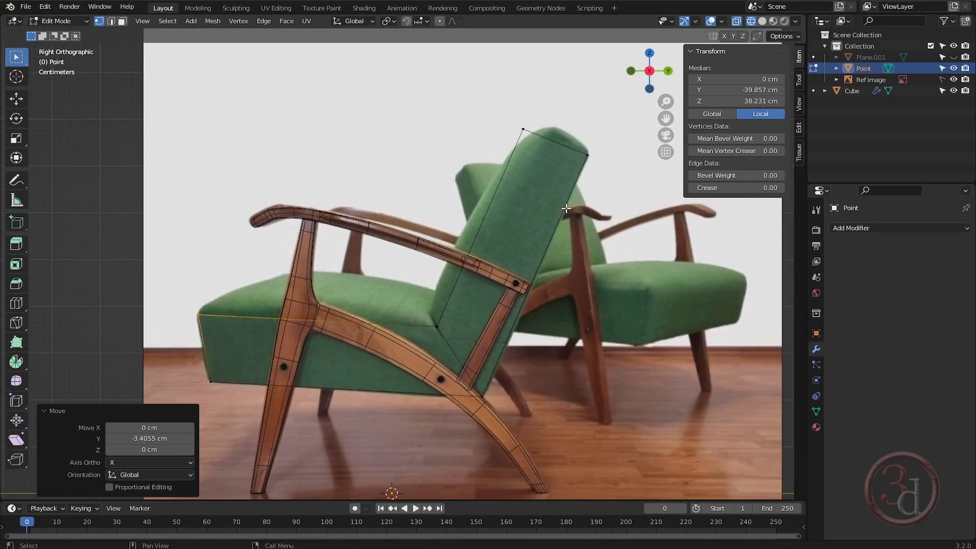
Step: Move the backrest's upper front vertices about 6.5 cm along Y and -0.6 cm along Z to match the photo's cushion outline
shift+middle_drag(562, 209, 526, 238)
scroll(507, 241, up, 2)
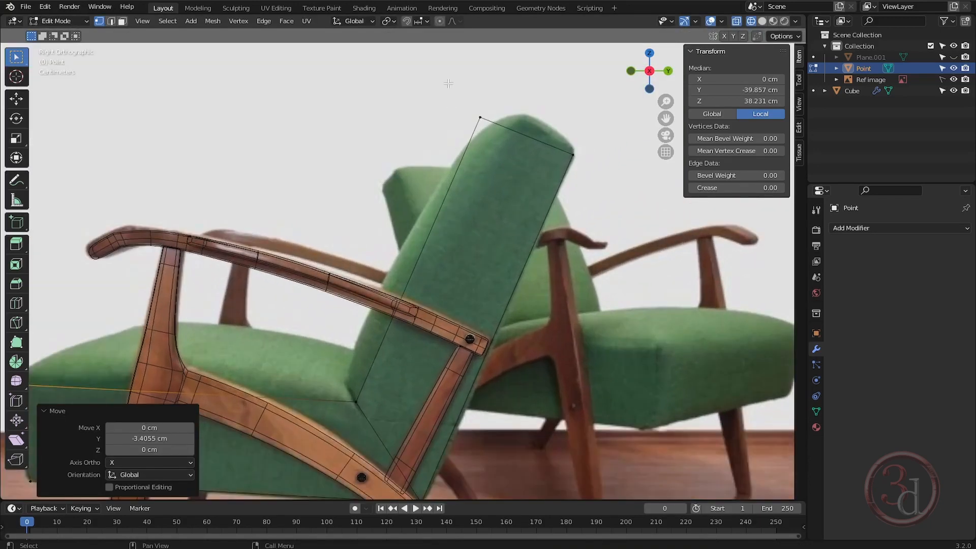
drag(448, 84, 495, 140)
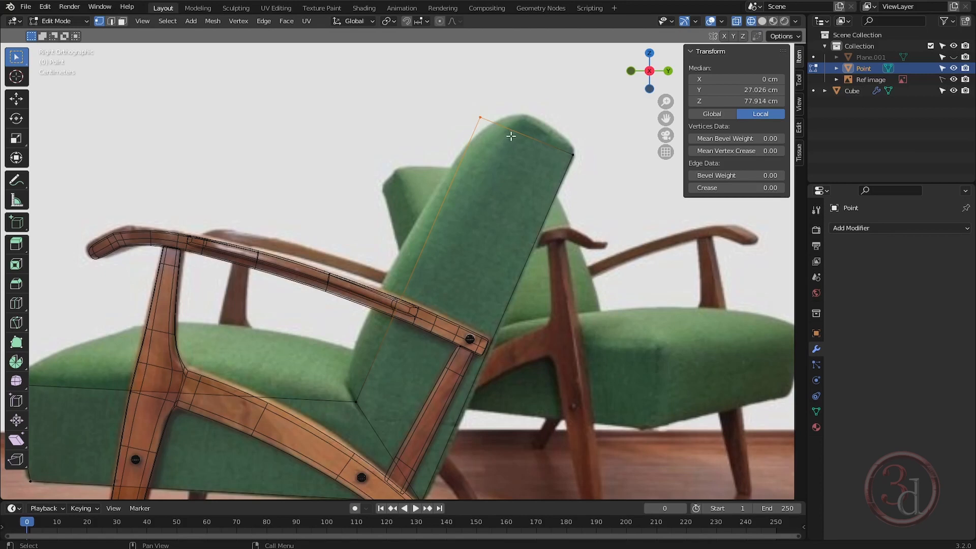
key(g)
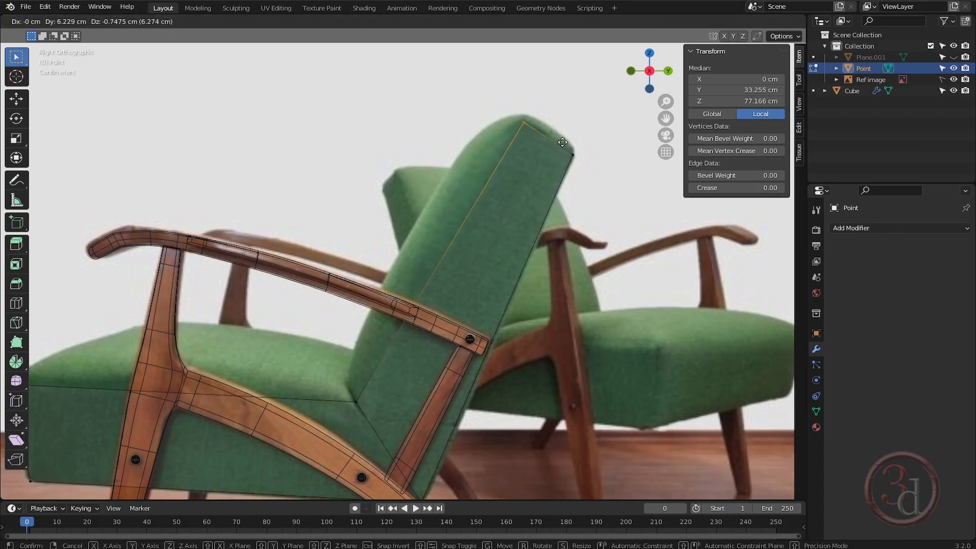
click(564, 140)
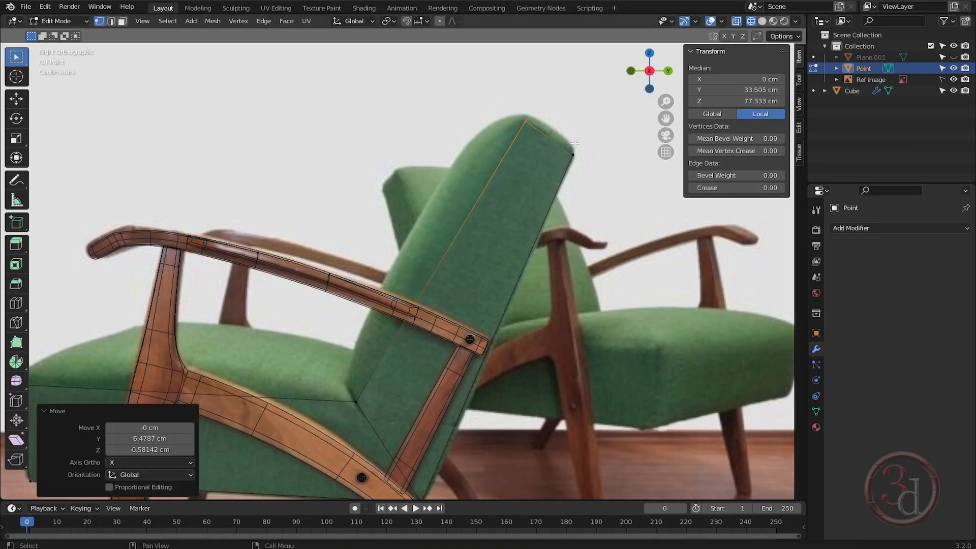
scroll(624, 176, down, 2)
scroll(523, 224, up, 3)
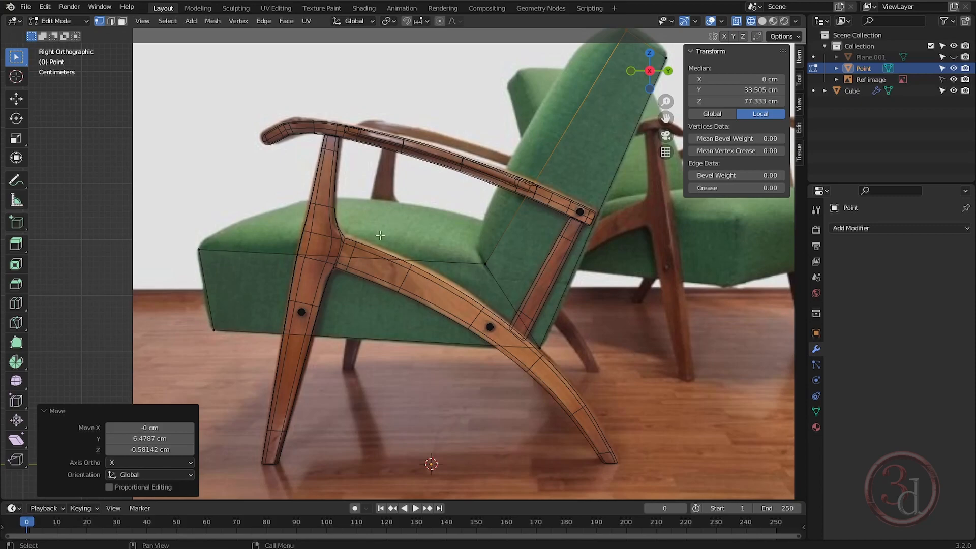
scroll(380, 235, down, 3)
Step: In solid shading, add one loop cut across the backrest and slide it close to the seat crease, factor about 0.90
key(Tab)
middle_drag(393, 269, 444, 299)
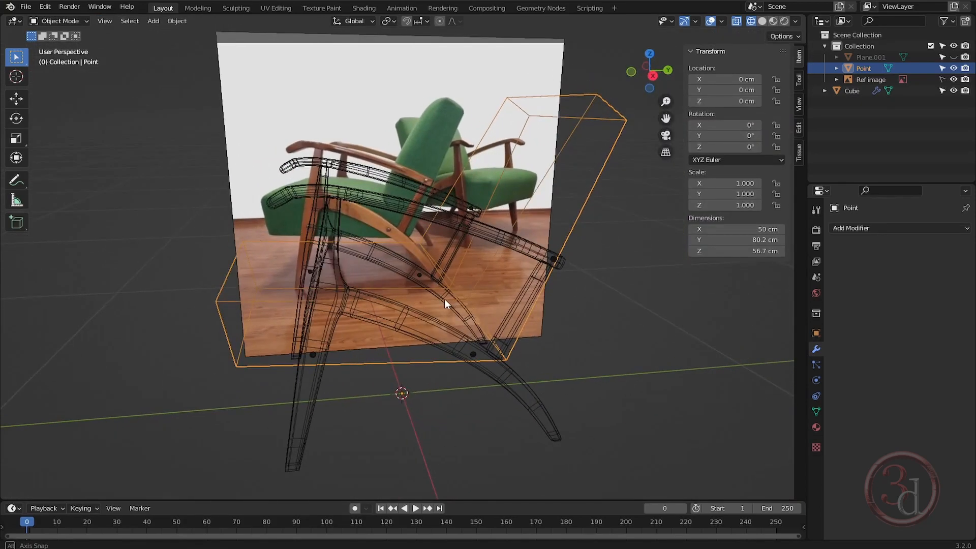
key(z)
scroll(506, 297, up, 3)
key(Tab)
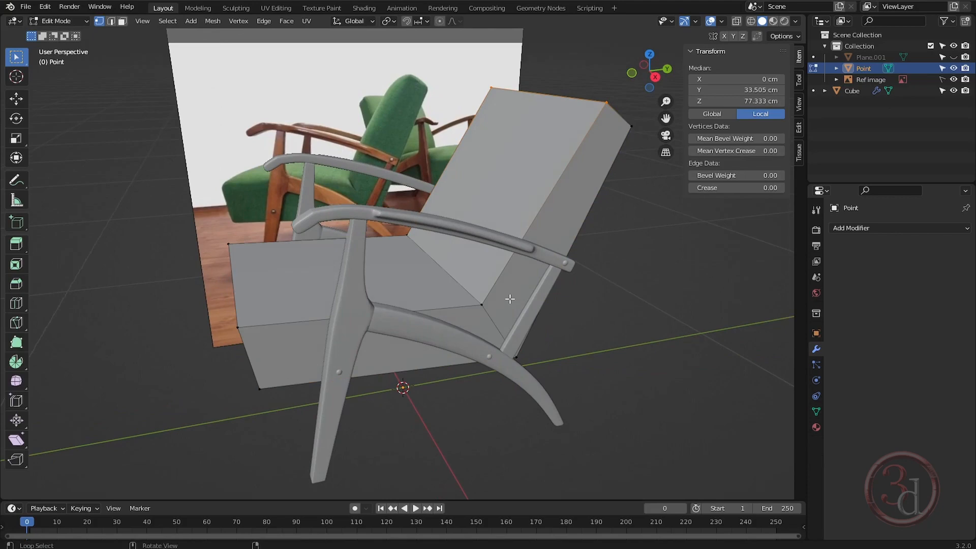
mouse_move(509, 298)
middle_down()
mouse_move(485, 306)
mouse_move(496, 290)
middle_up()
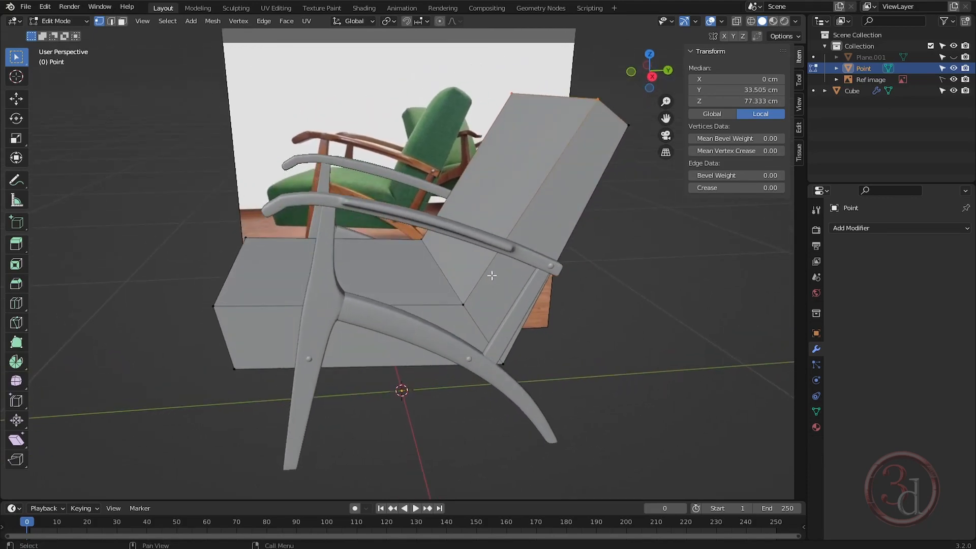
key(ctrl+r)
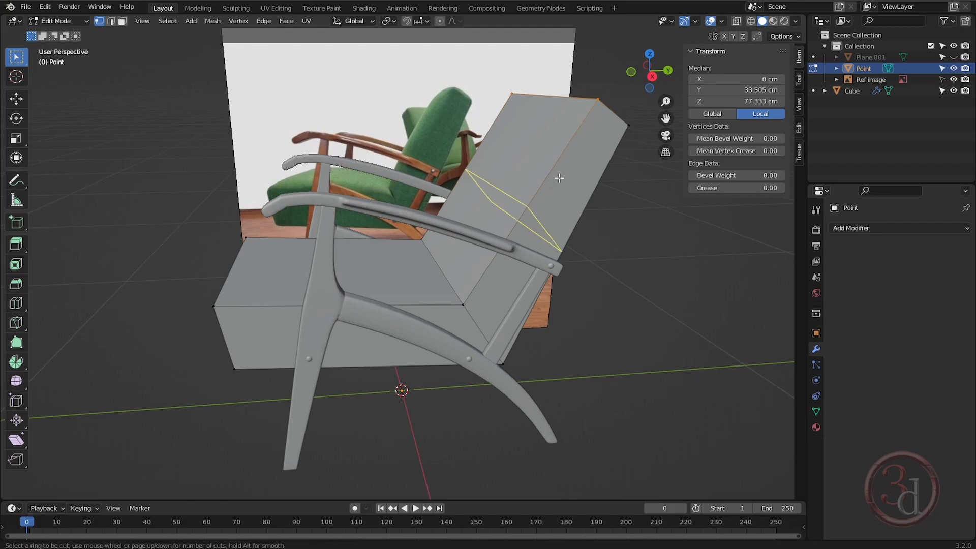
click(532, 206)
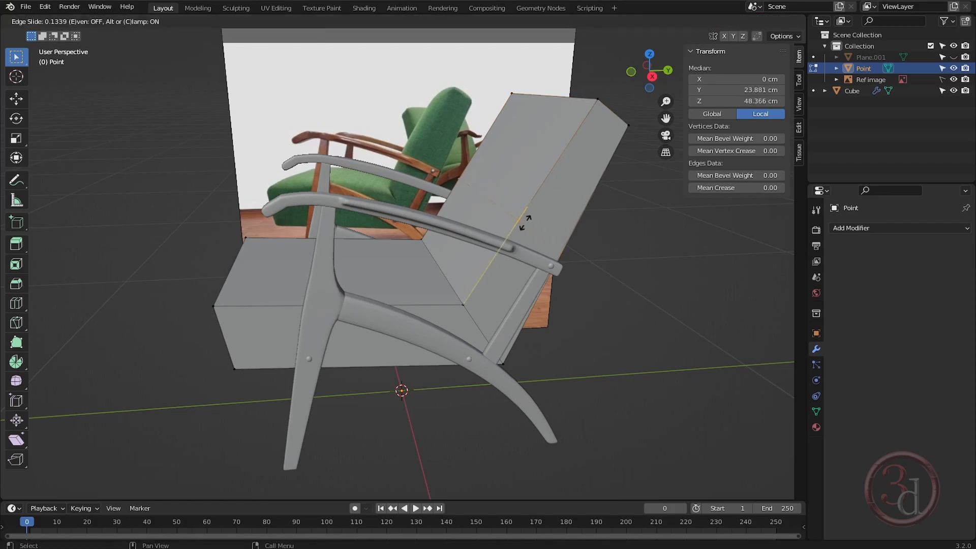
click(481, 304)
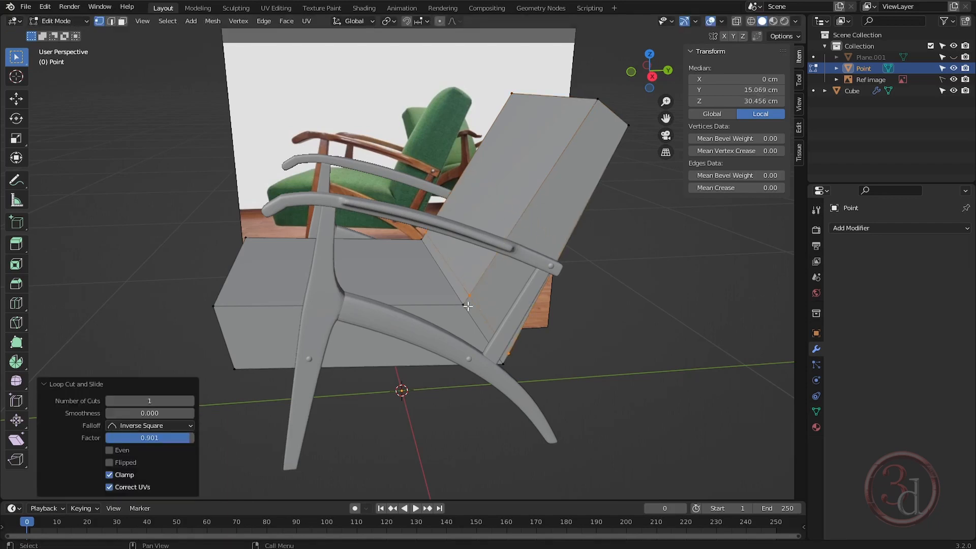
Step: Add one loop cut across the seat and slide it back close to the backrest crease, factor about -0.89
key(ctrl+r)
click(435, 312)
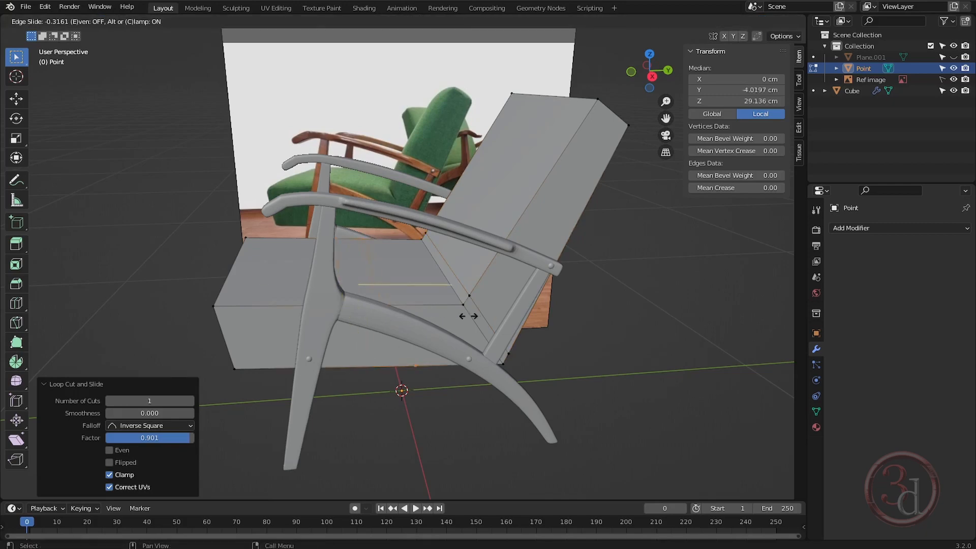
click(538, 306)
middle_drag(537, 306, 514, 308)
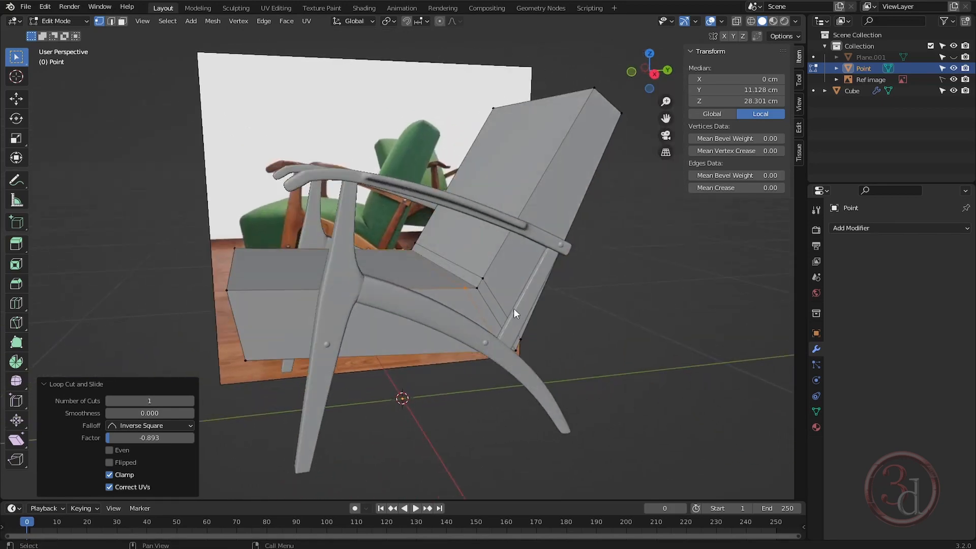
Step: Add a Subdivision Surface modifier to the cushion and set its viewport levels to 2
key(Tab)
click(857, 227)
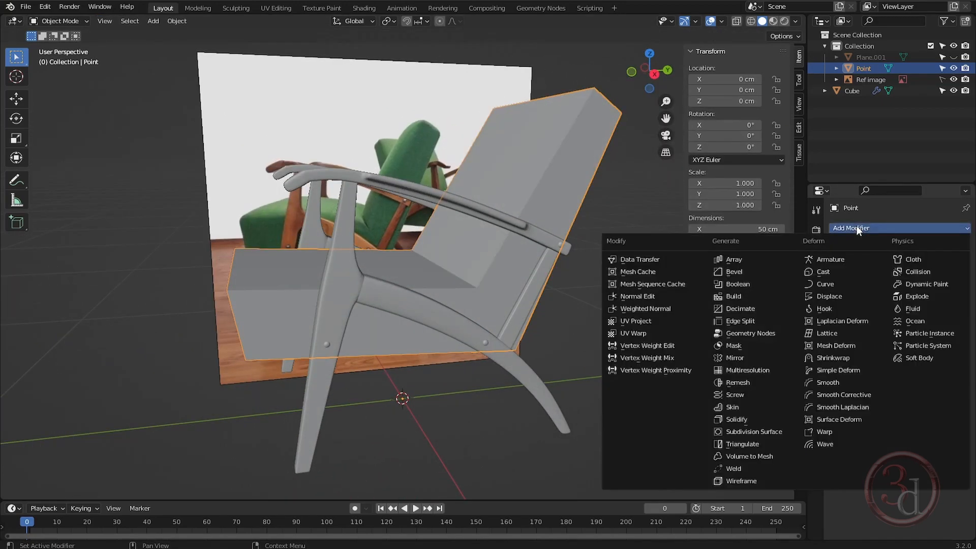
click(772, 432)
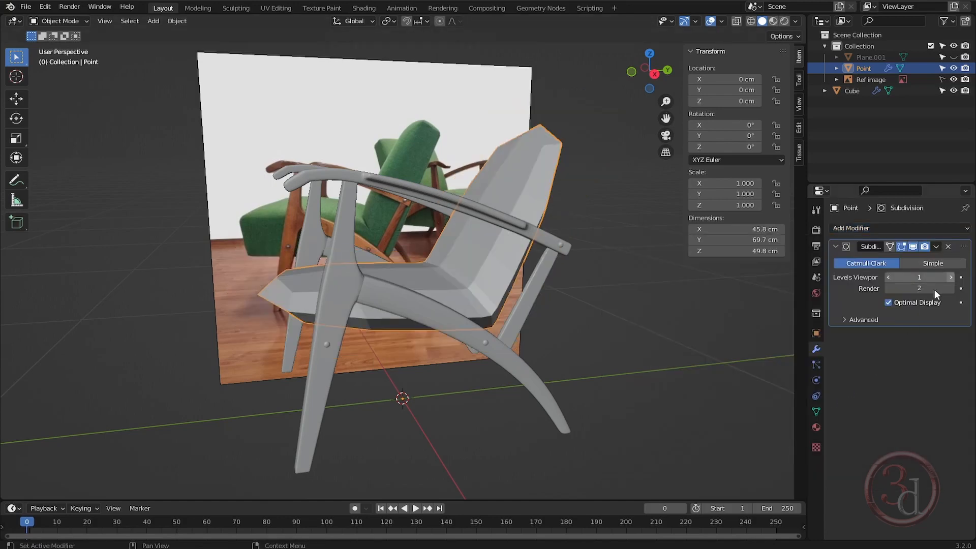
middle_drag(569, 367, 513, 377)
click(950, 277)
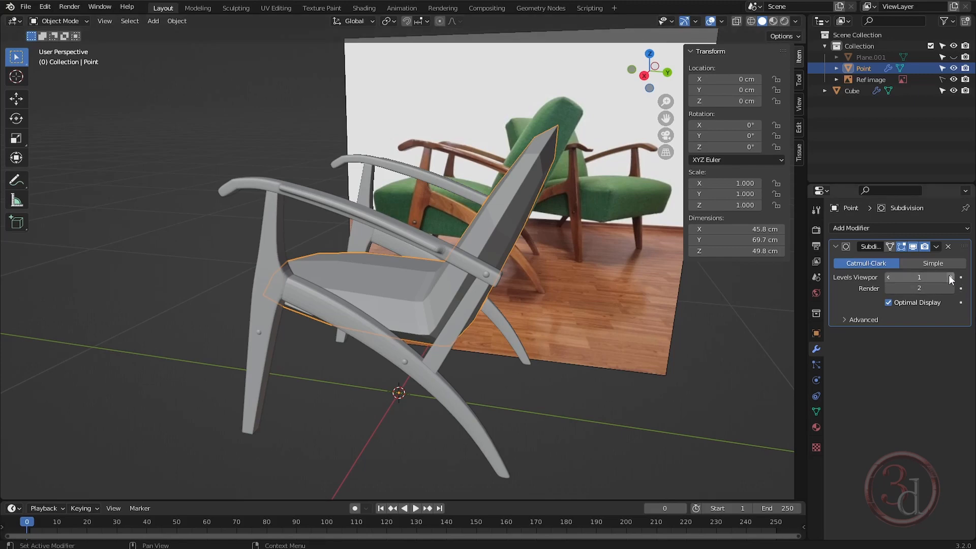
middle_drag(468, 343, 505, 336)
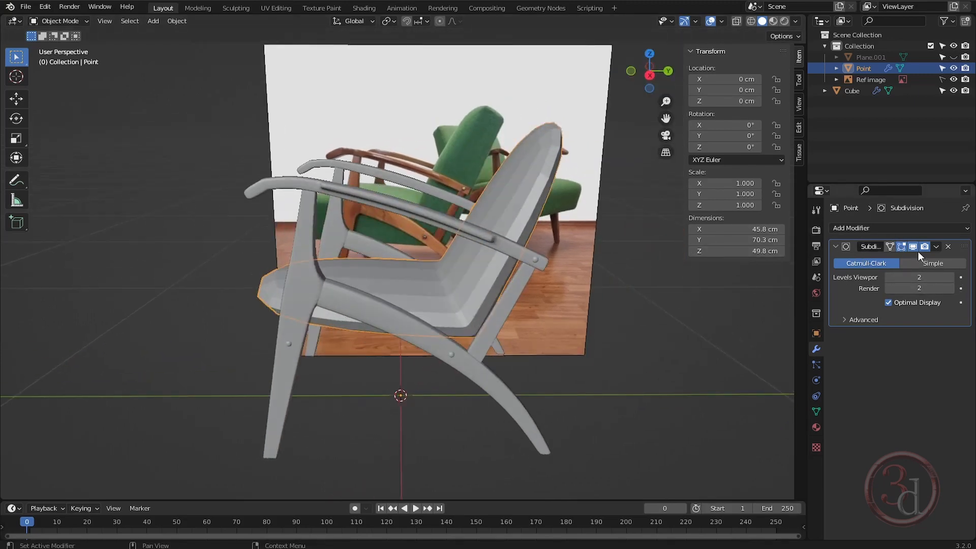
middle_drag(577, 282, 590, 285)
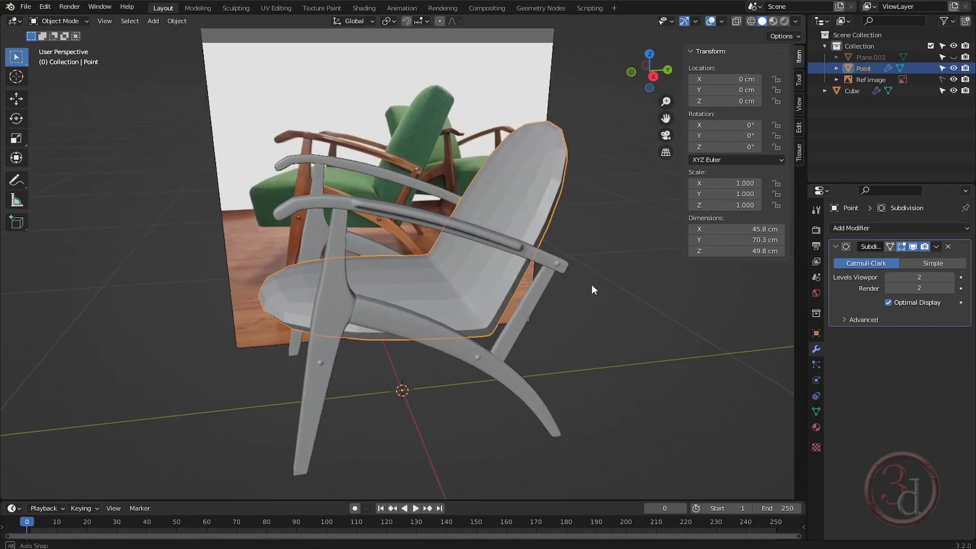
Step: Turn off the Subdivision modifier's display in Edit Mode, comparing the plain cage with the smoothed cushion
click(901, 247)
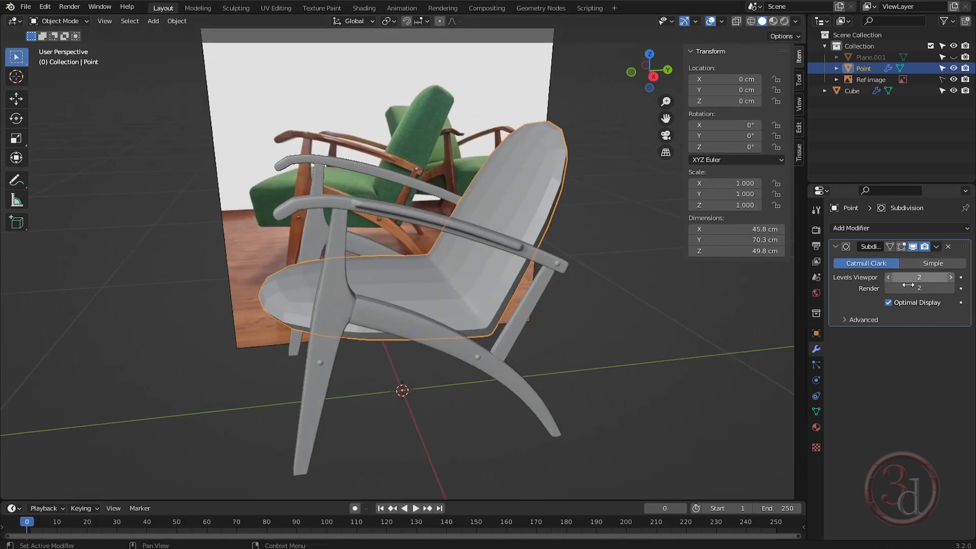
key(Tab)
key(Tab)
middle_drag(560, 287, 590, 294)
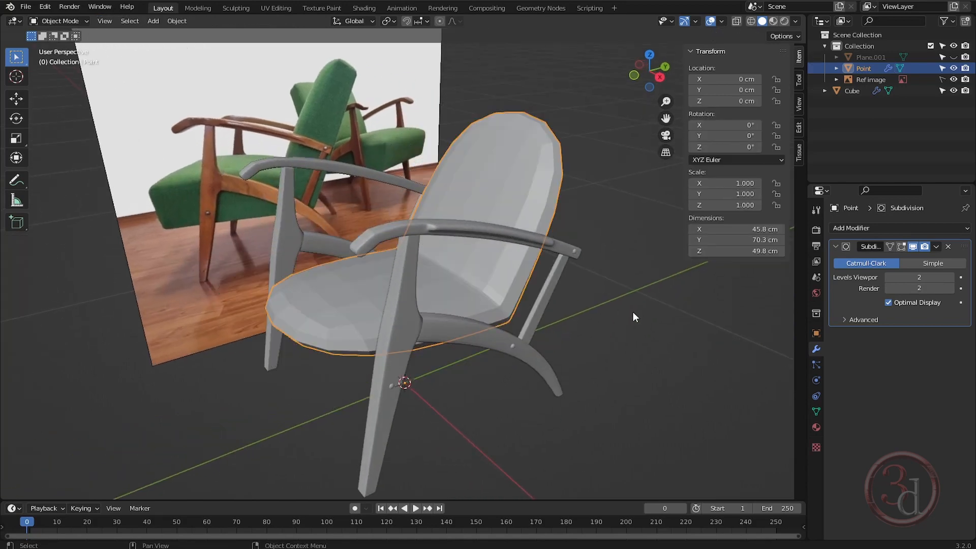
Step: Compare the cushion's cage with its smoothed shape from the back and side to judge where the edges need support
middle_drag(348, 307, 394, 258)
key(Tab)
key(Tab)
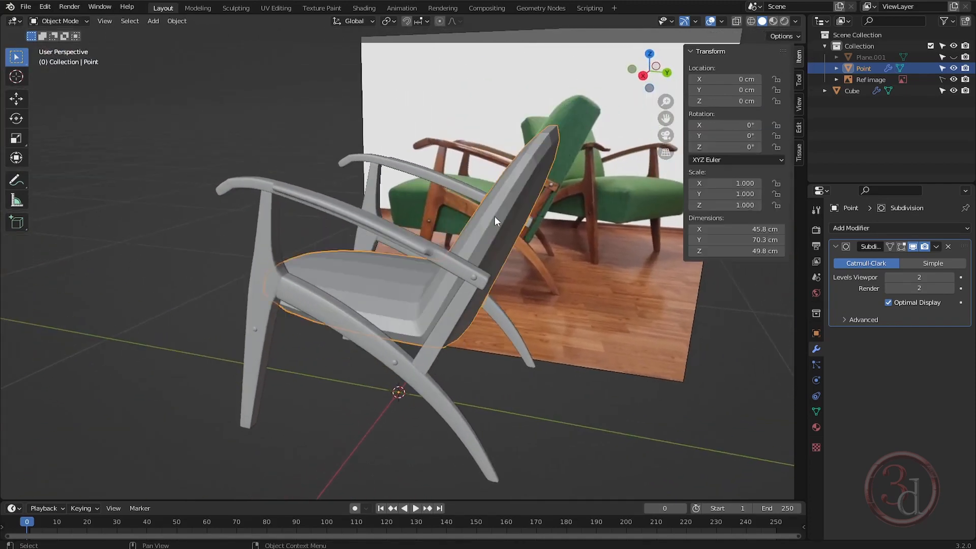
key(Tab)
middle_drag(534, 168, 475, 298)
key(Tab)
key(Tab)
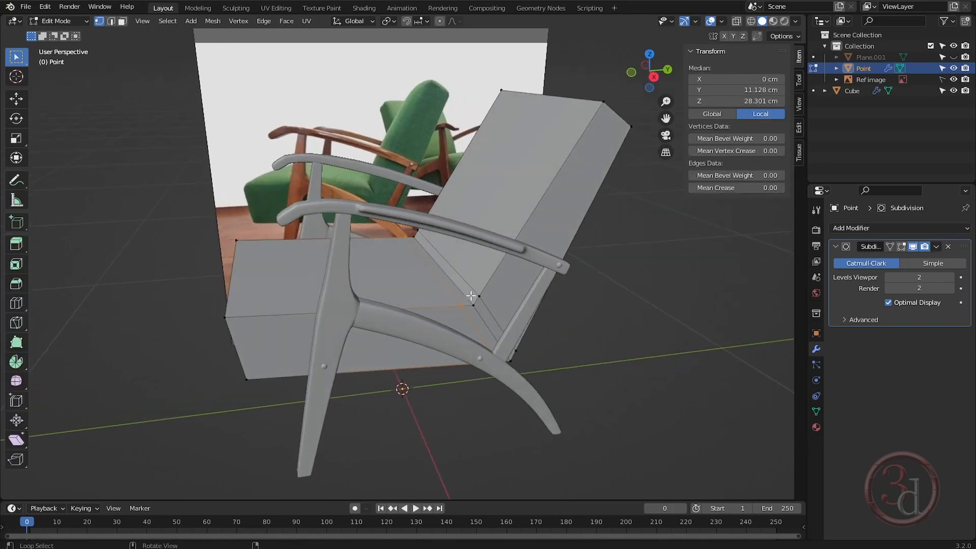
key(Tab)
middle_drag(406, 341, 407, 318)
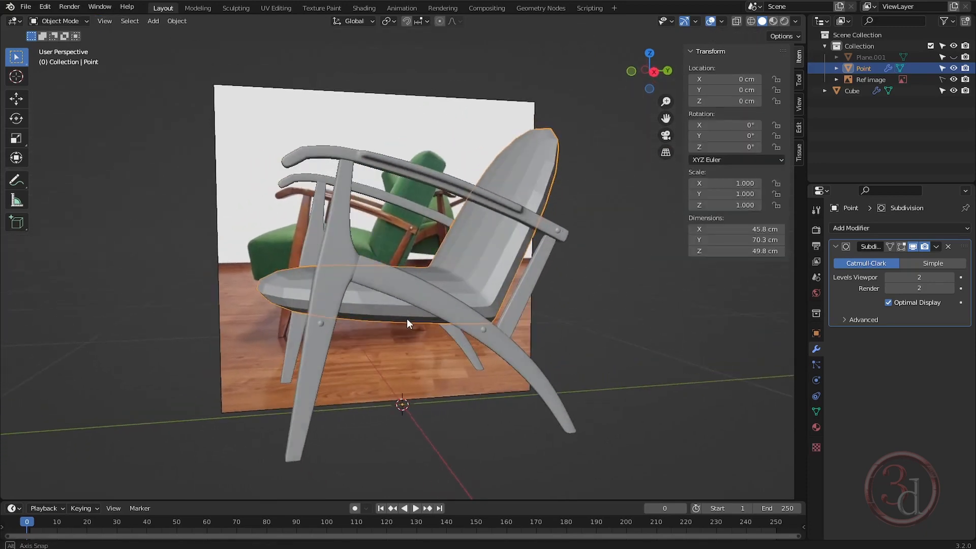
Step: Add a loop cut around the cushion's thickness and slide it close to the bottom and back edges, factor about -0.87
key(Tab)
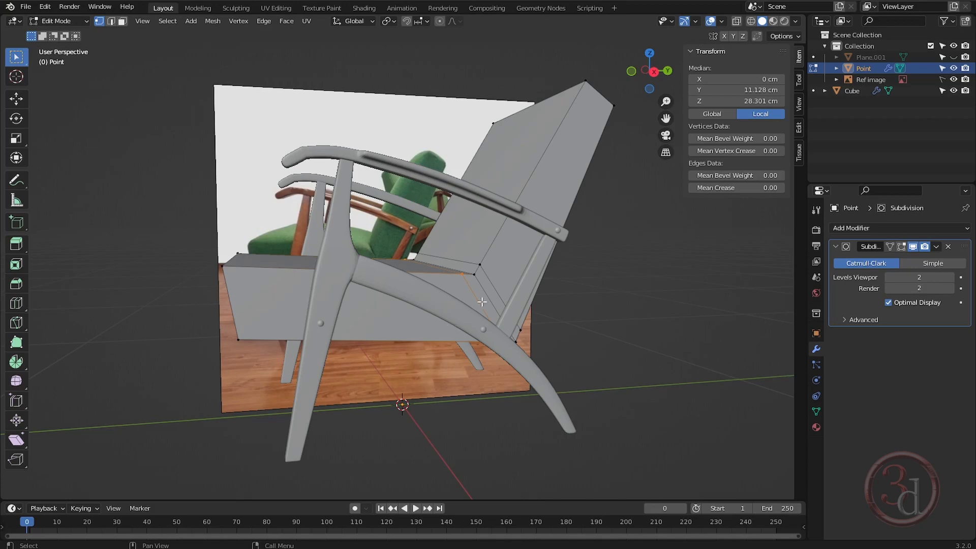
key(ctrl+r)
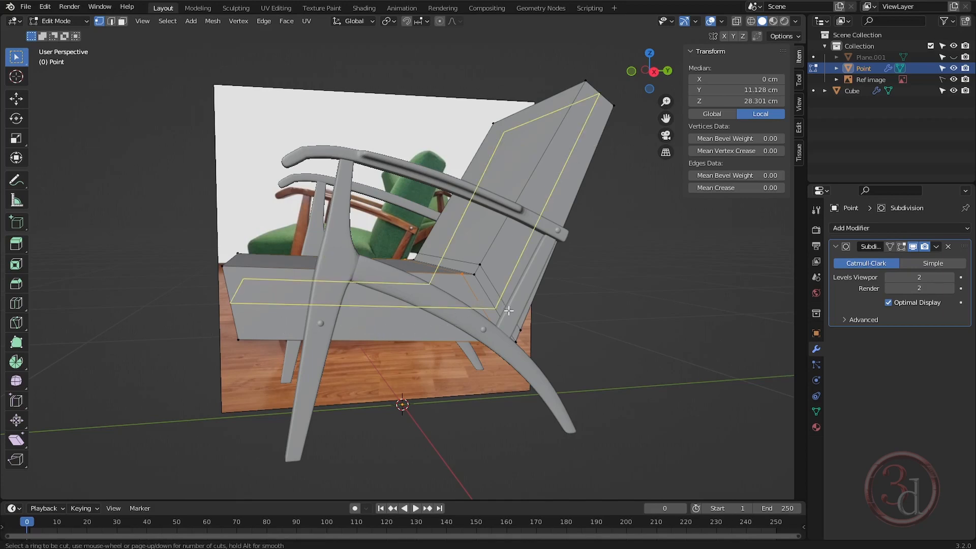
click(489, 316)
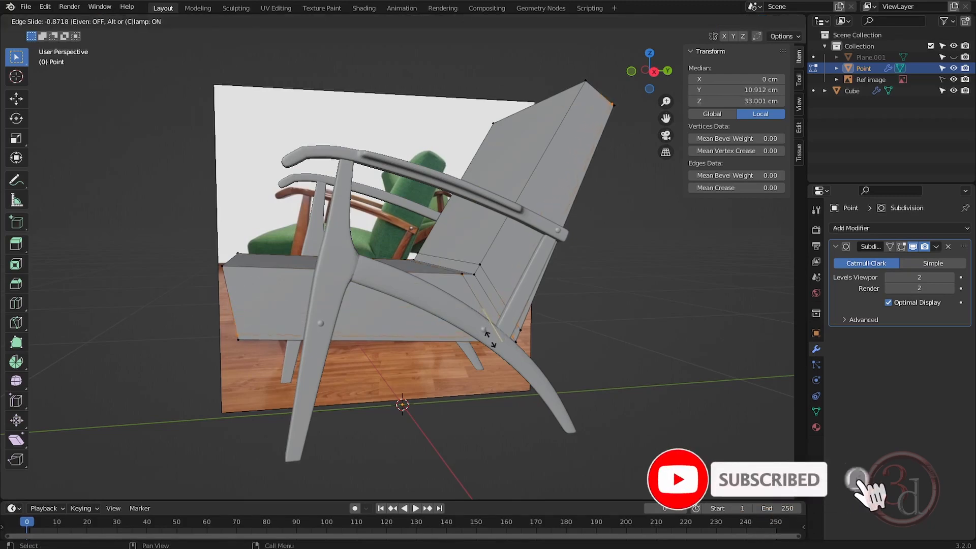
click(489, 338)
middle_drag(489, 337, 541, 355)
key(Tab)
key(Tab)
middle_drag(484, 338, 478, 317)
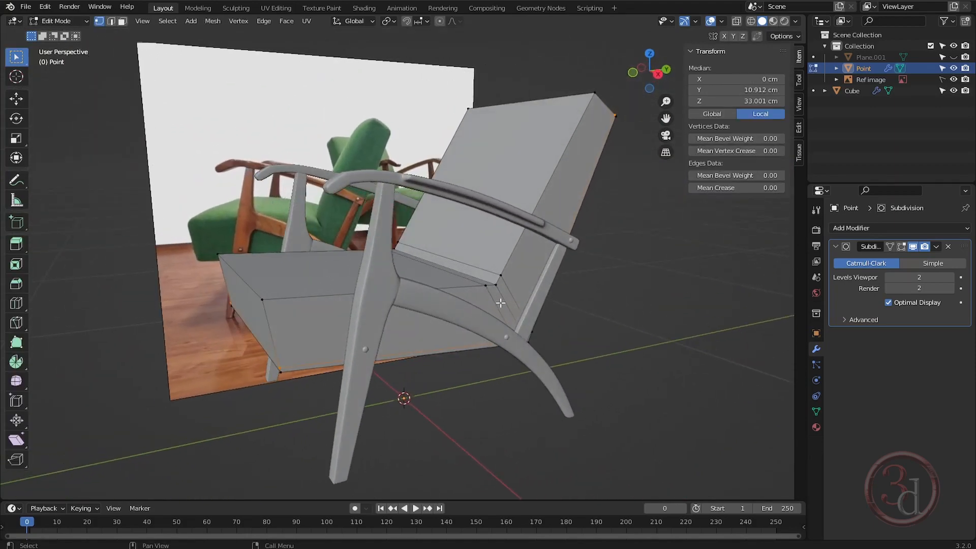
Step: Add another loop cut around the cushion's thickness close to the seat's top and backrest's front edges, and check the smoothed shape
key(ctrl+r)
click(495, 305)
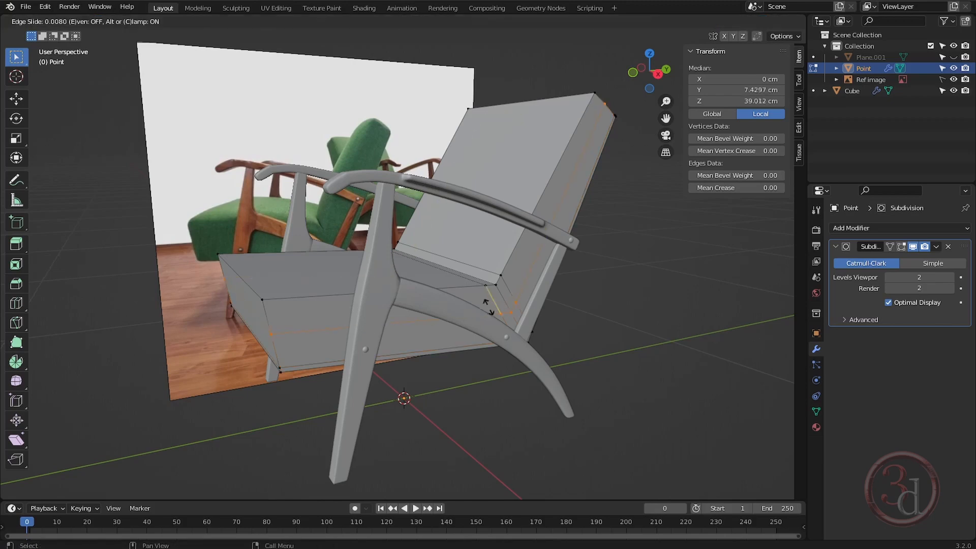
click(460, 294)
key(Tab)
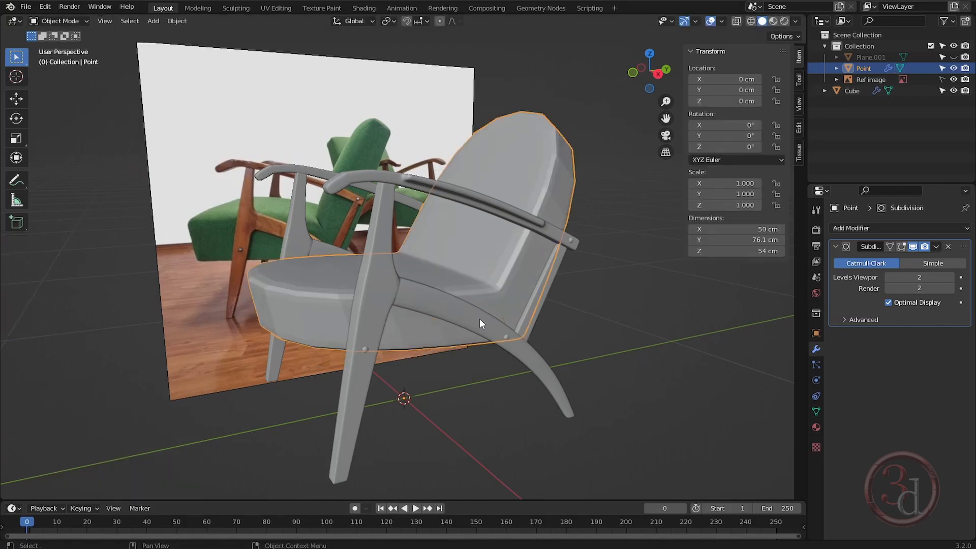
middle_drag(495, 315, 463, 339)
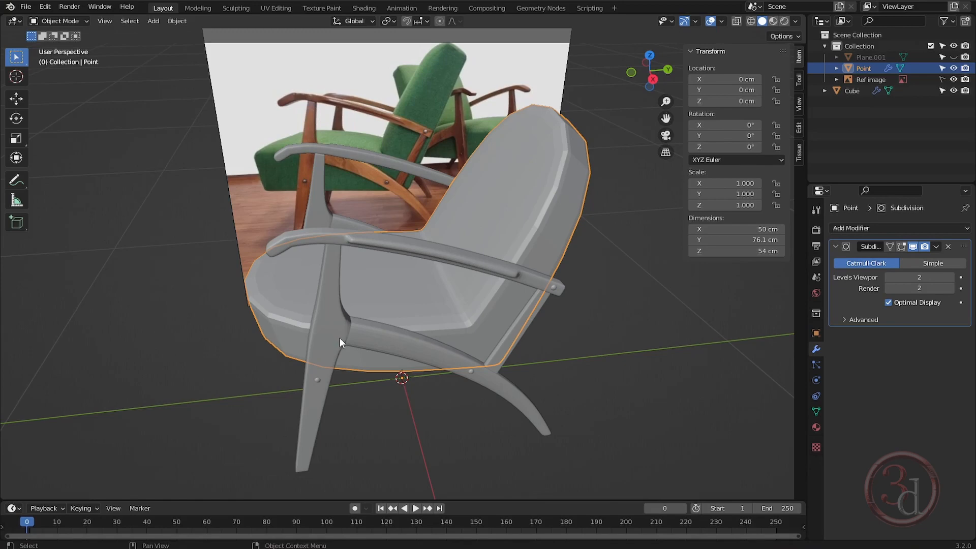
middle_drag(339, 337, 506, 349)
Step: Add two lengthwise loop cuts to the cushion, scale them 2.792 along X towards both side edges, and check the smoothed shape
key(Tab)
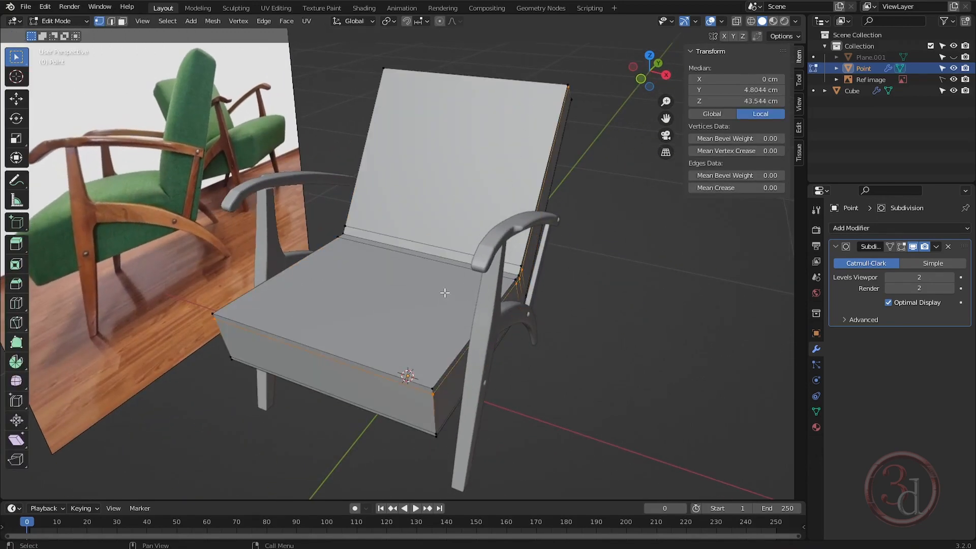
middle_drag(506, 180, 401, 344)
key(ctrl+r)
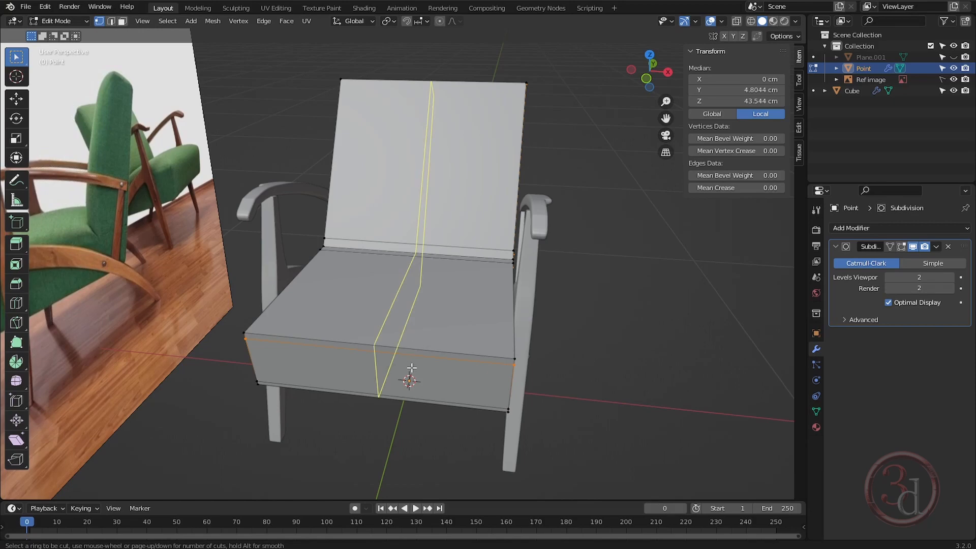
scroll(411, 368, up, 1)
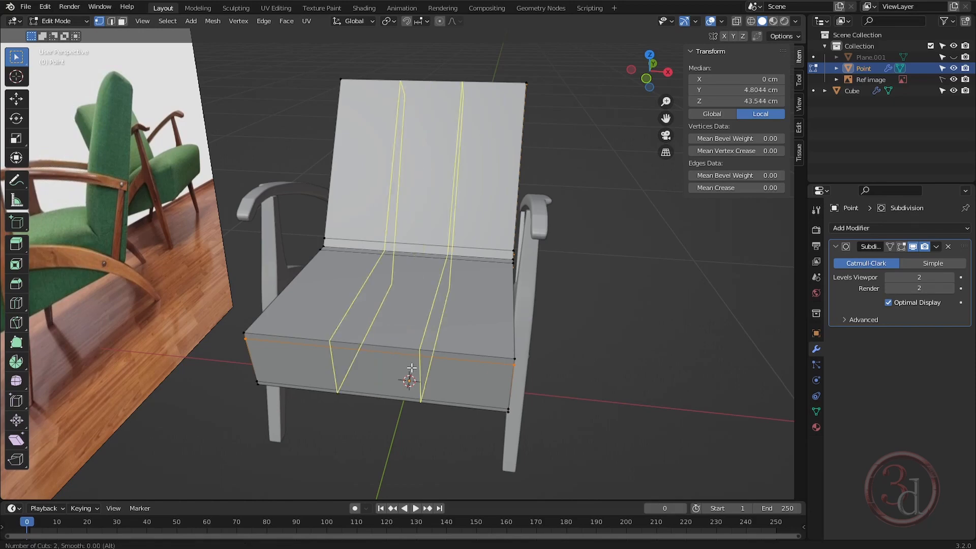
click(412, 367)
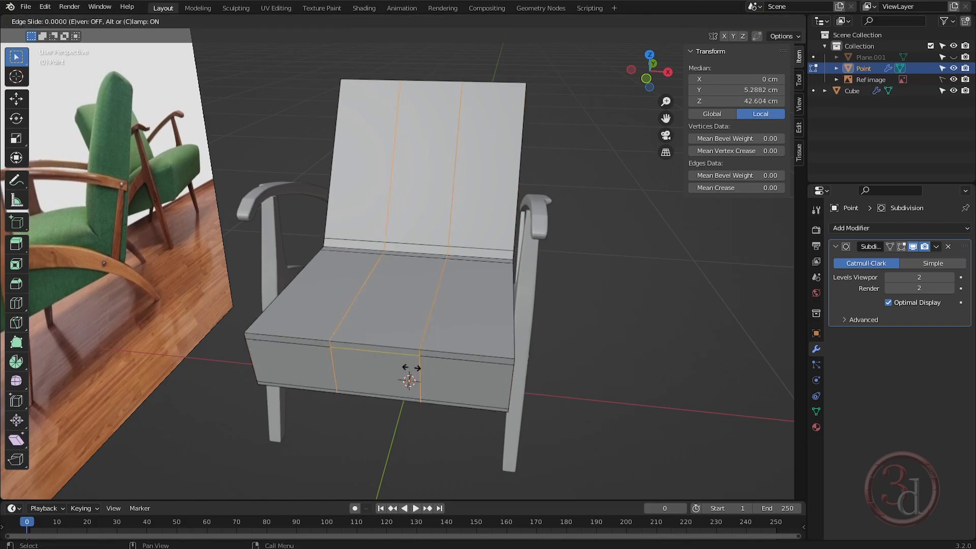
right_click(411, 368)
key(s)
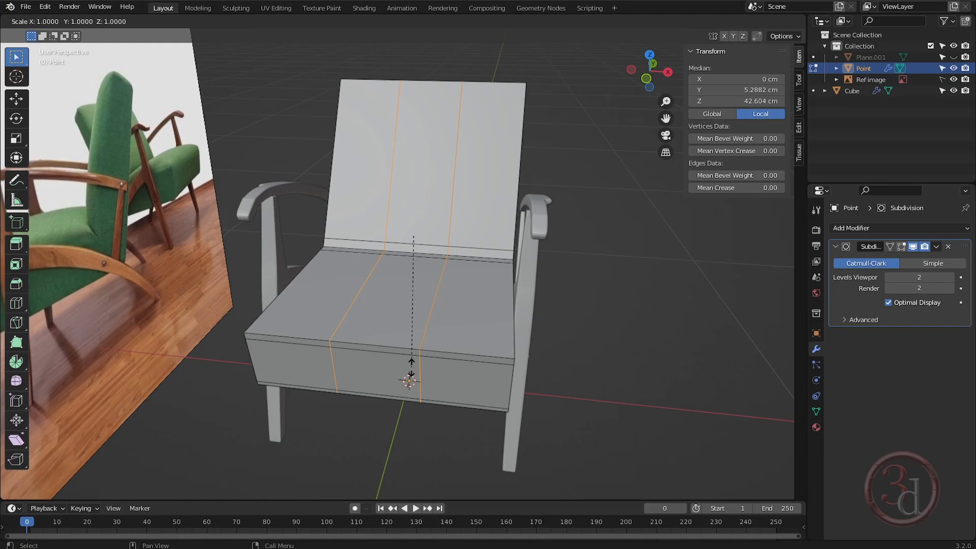
key(x)
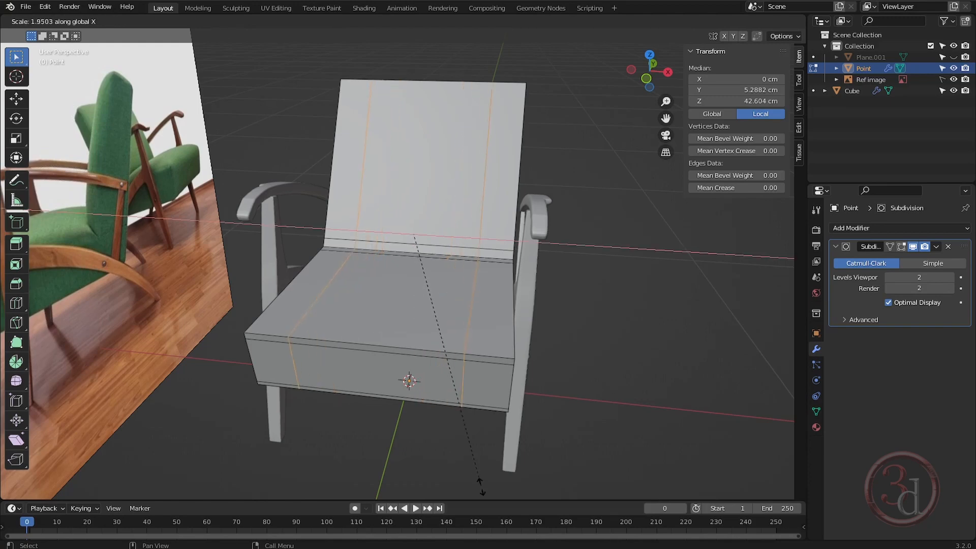
click(523, 122)
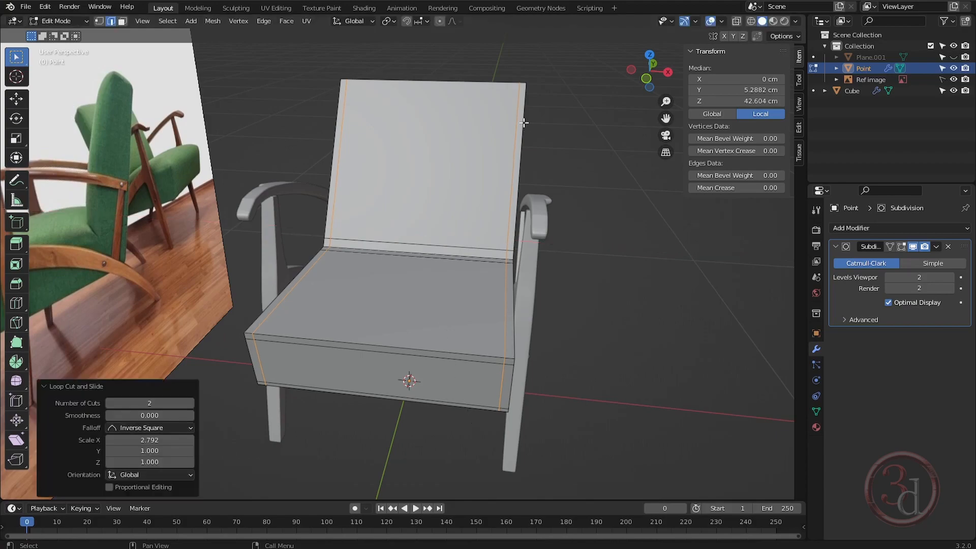
key(Tab)
middle_drag(548, 310, 456, 321)
Step: Return to editing the cushion's mesh, switch to face selection and clear the selection, with the backrest's front faces in view
key(Tab)
middle_drag(486, 259, 500, 203)
scroll(493, 211, up, 1)
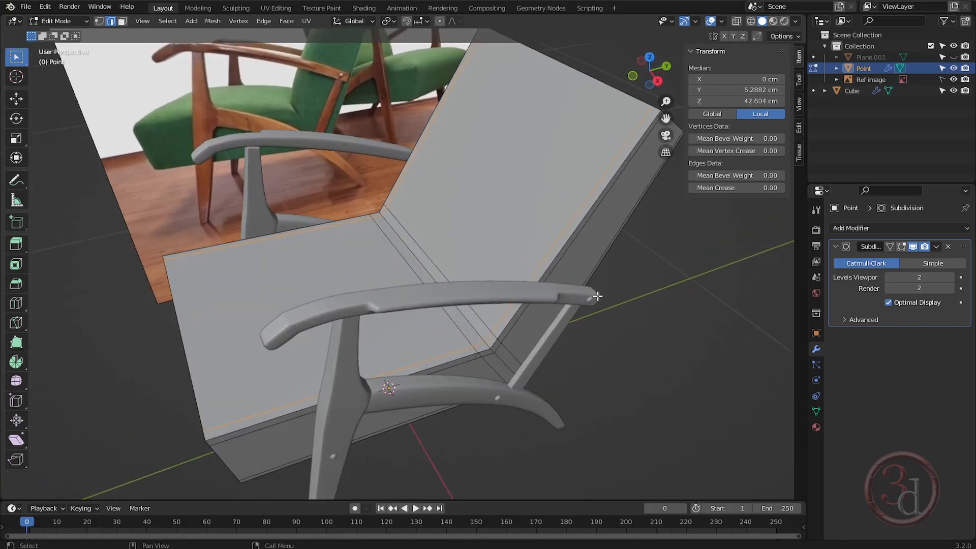
click(632, 348)
scroll(482, 321, up, 1)
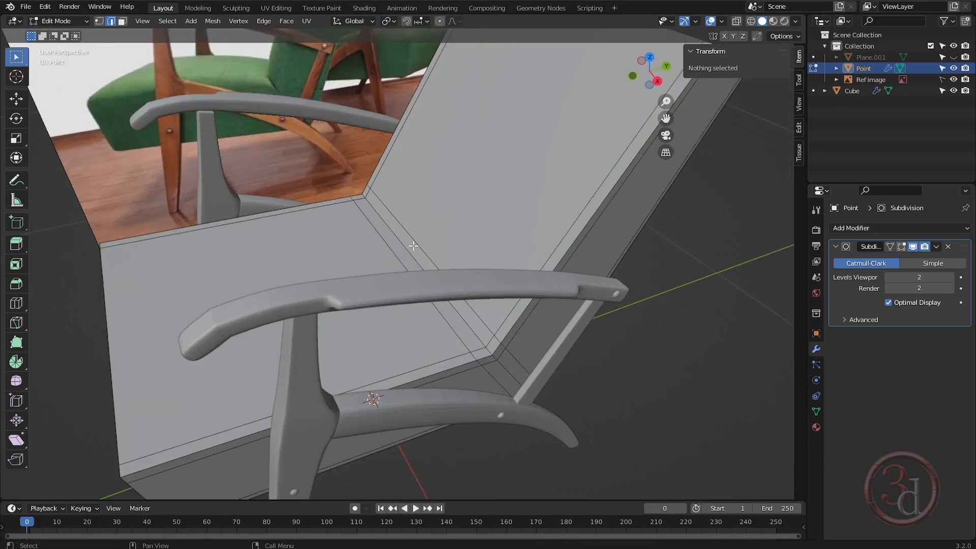
middle_drag(396, 247, 486, 251)
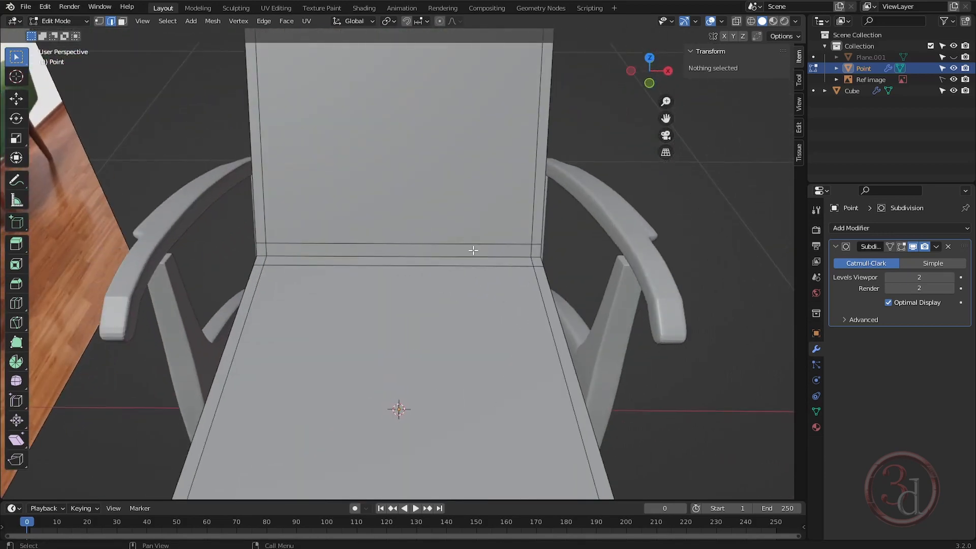
click(474, 249)
click(122, 21)
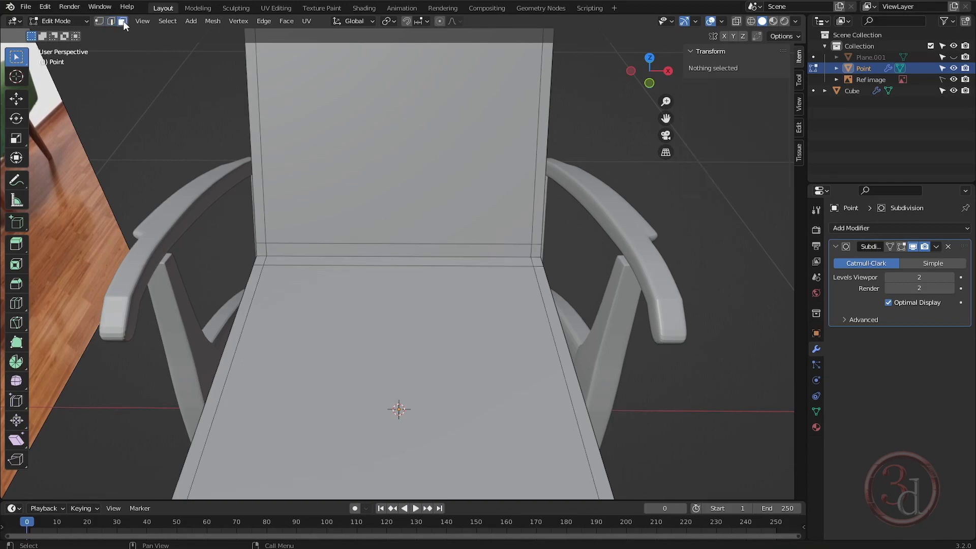
click(418, 251)
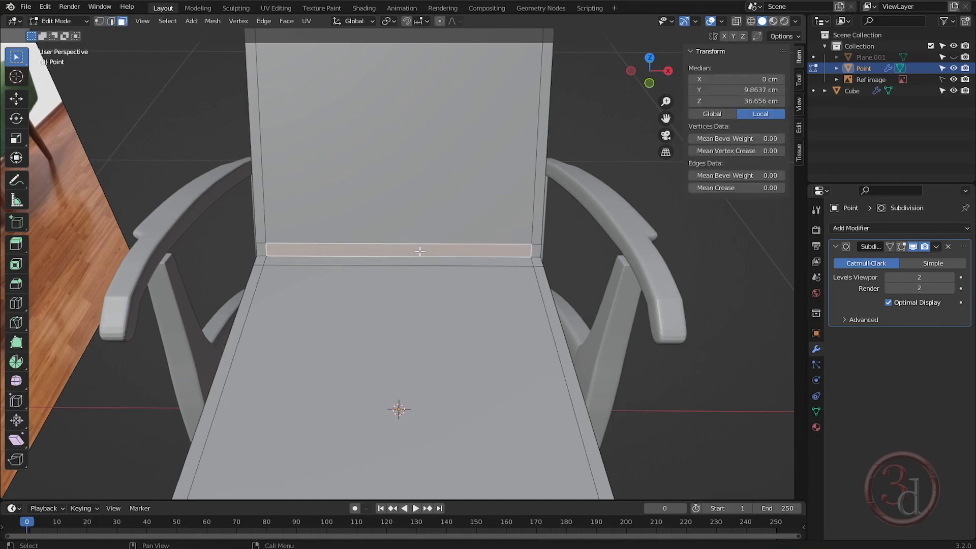
click(538, 205)
click(460, 178)
shift+middle_drag(474, 262, 438, 396)
click(590, 222)
middle_drag(610, 255, 464, 230)
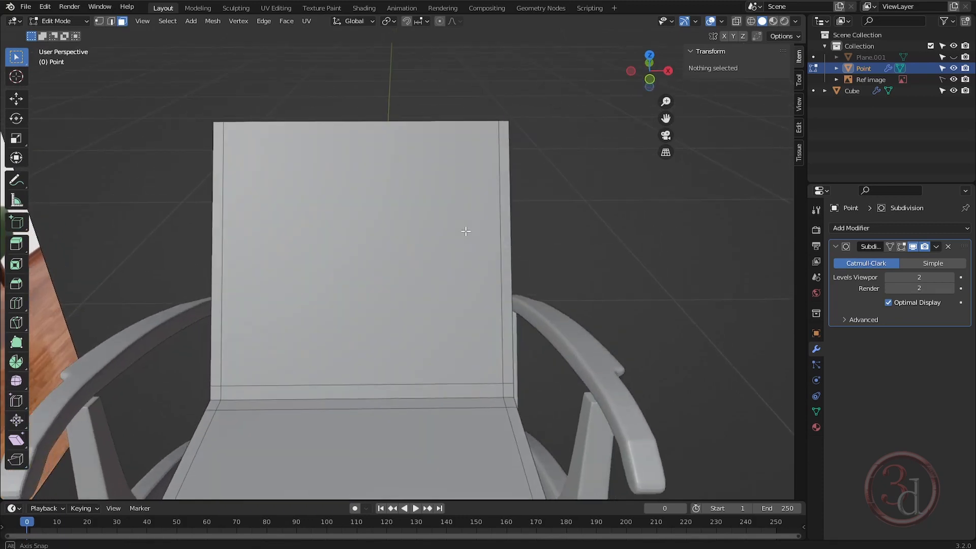
middle_drag(360, 232, 369, 245)
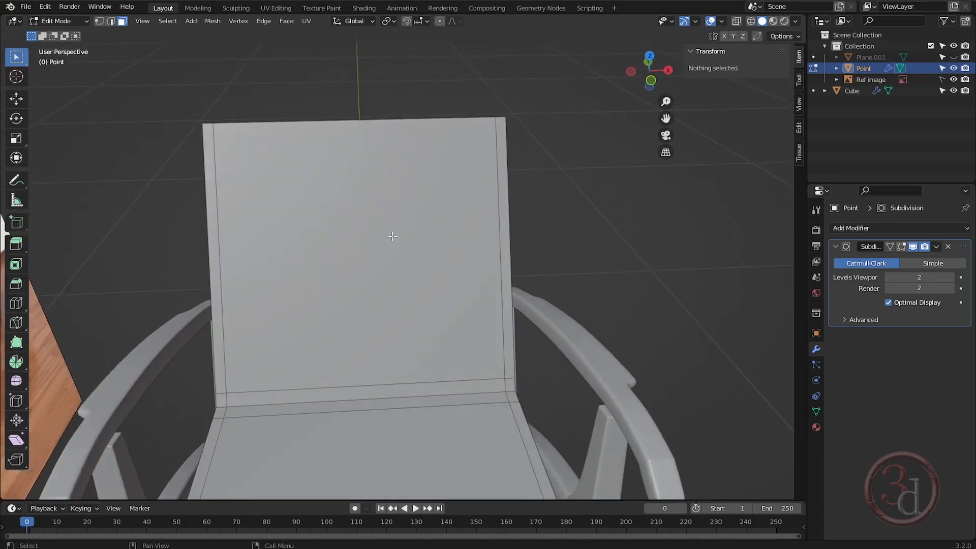
Step: Select all front faces of the backrest, extrude them about 2.89 cm along their normal and raise them about 2.19 cm
key(c)
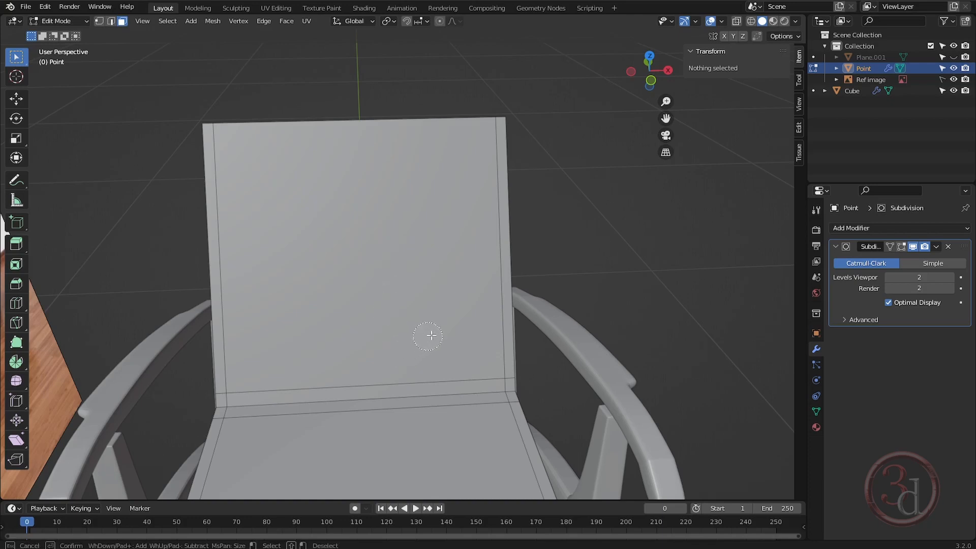
click(475, 307)
click(491, 299)
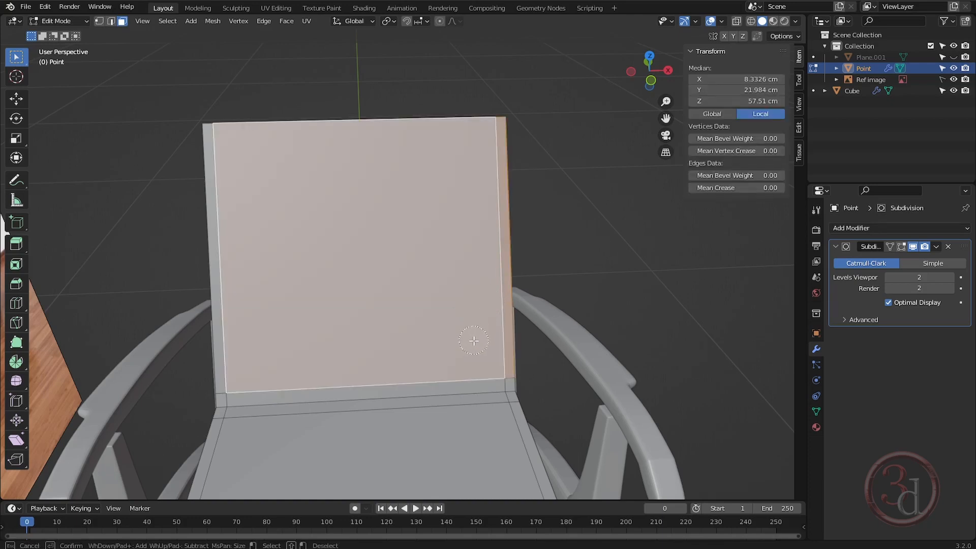
click(495, 368)
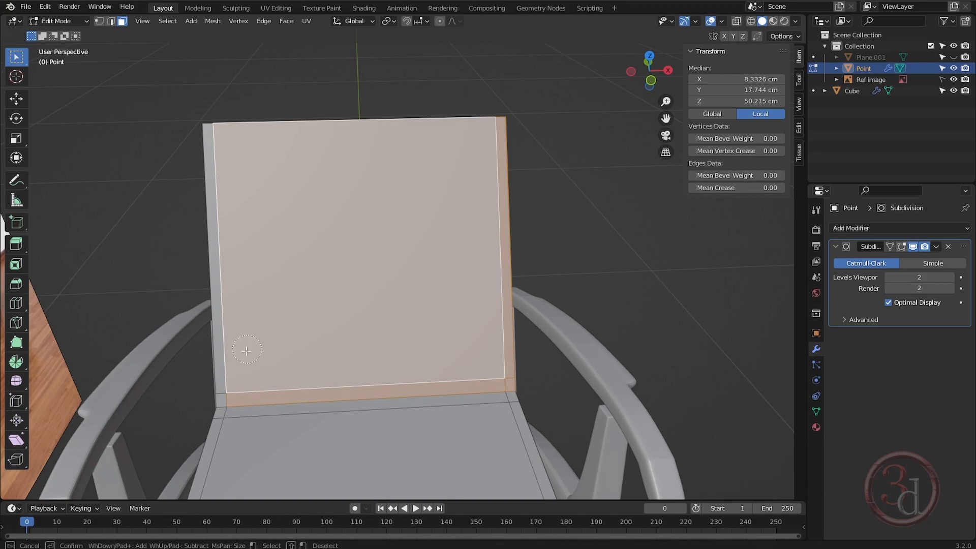
click(236, 363)
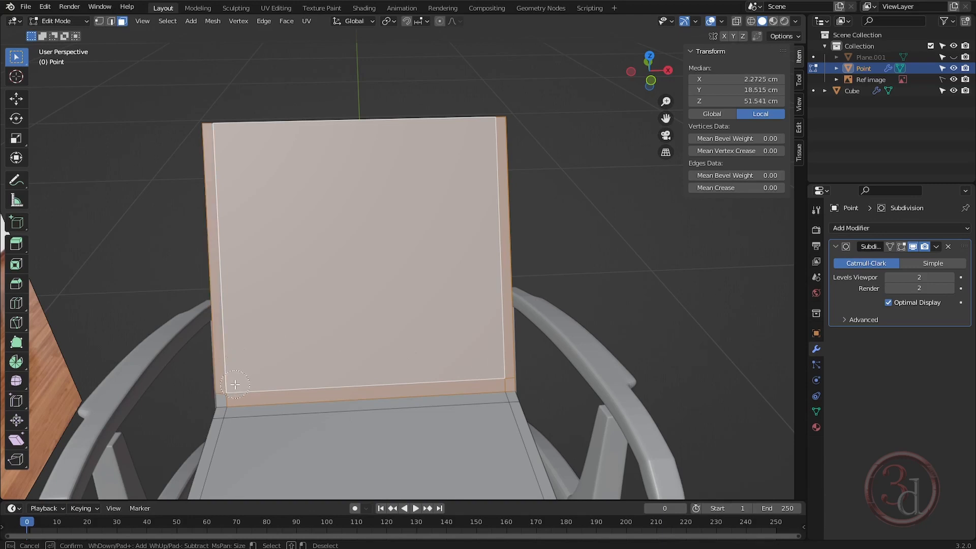
click(235, 385)
right_click(402, 189)
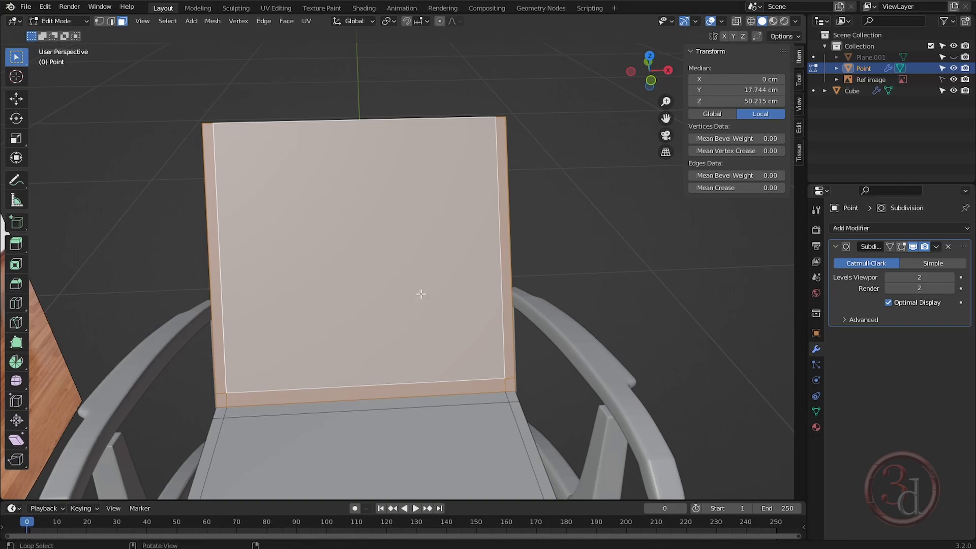
middle_drag(402, 189, 326, 275)
key(KP_3)
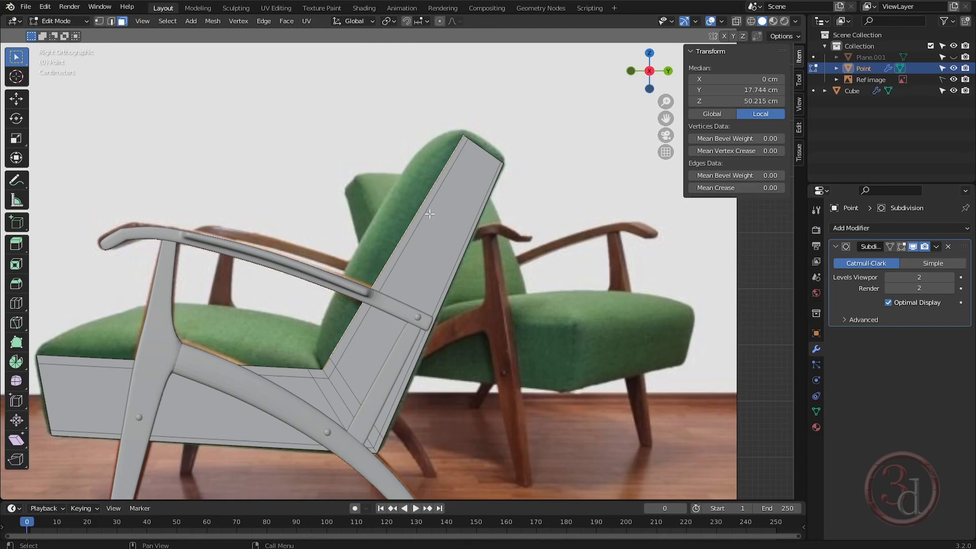
key(g)
key(z)
key(z)
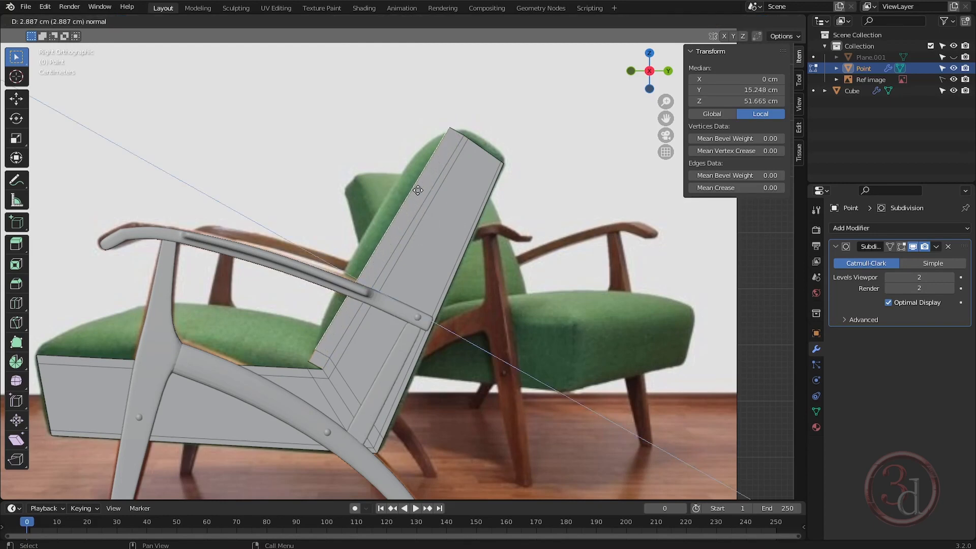
click(417, 190)
key(g)
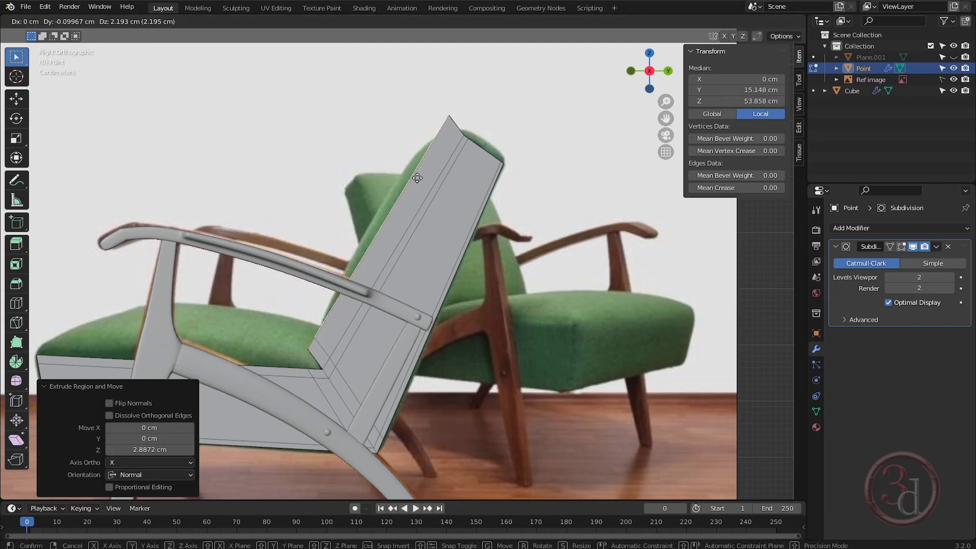
click(417, 178)
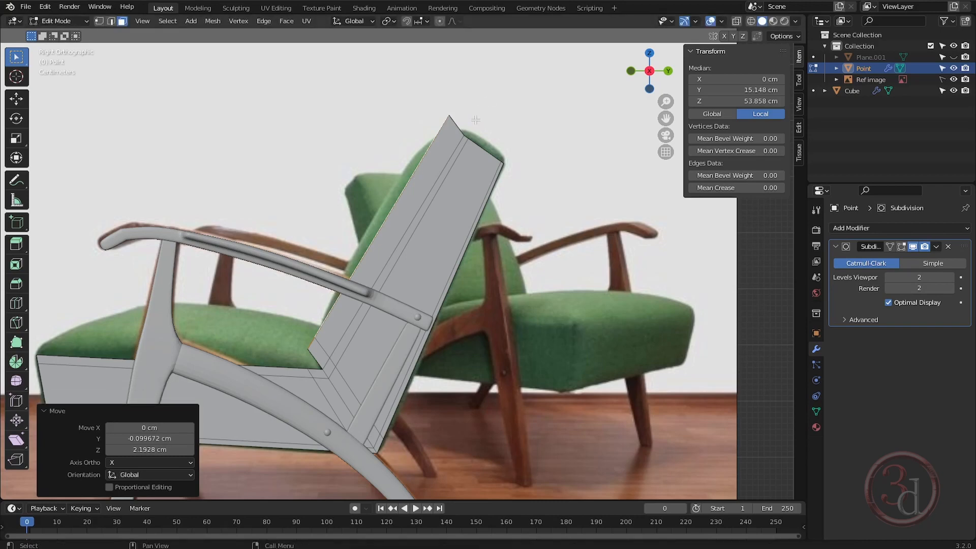
Step: Move the extruded backrest's top vertices about -2.99 cm in Y and -4.09 cm in Z onto the reference photo's outline
key(1)
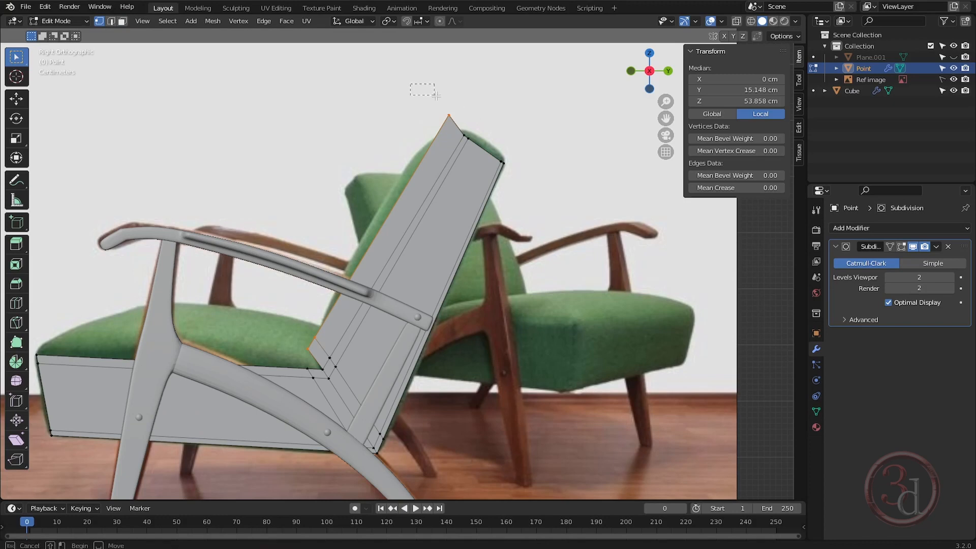
key(alt+a)
key(alt+z)
drag(422, 106, 465, 122)
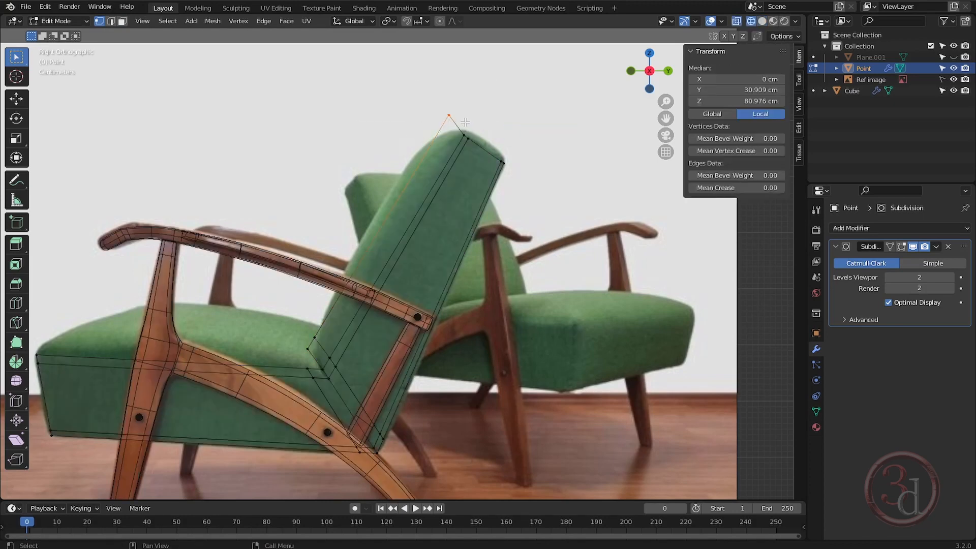
key(g)
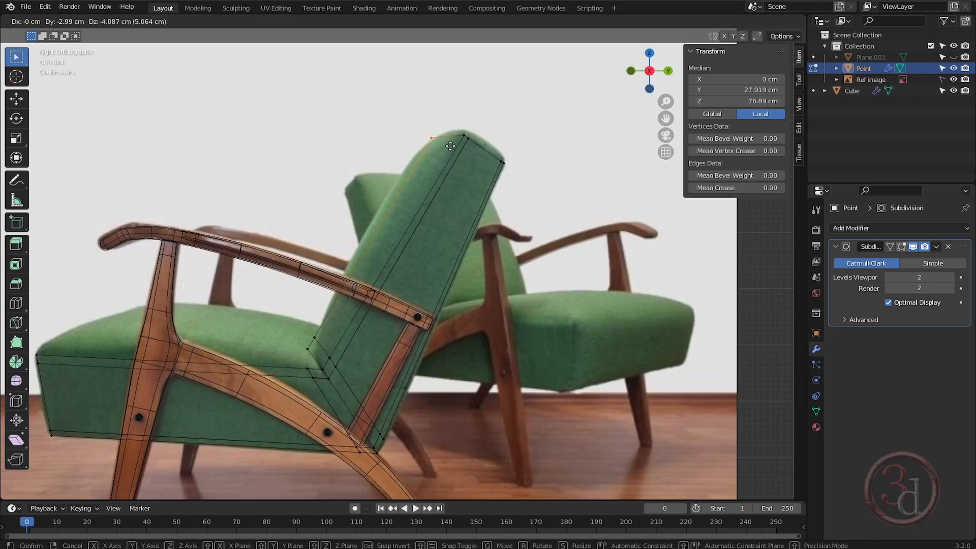
click(450, 146)
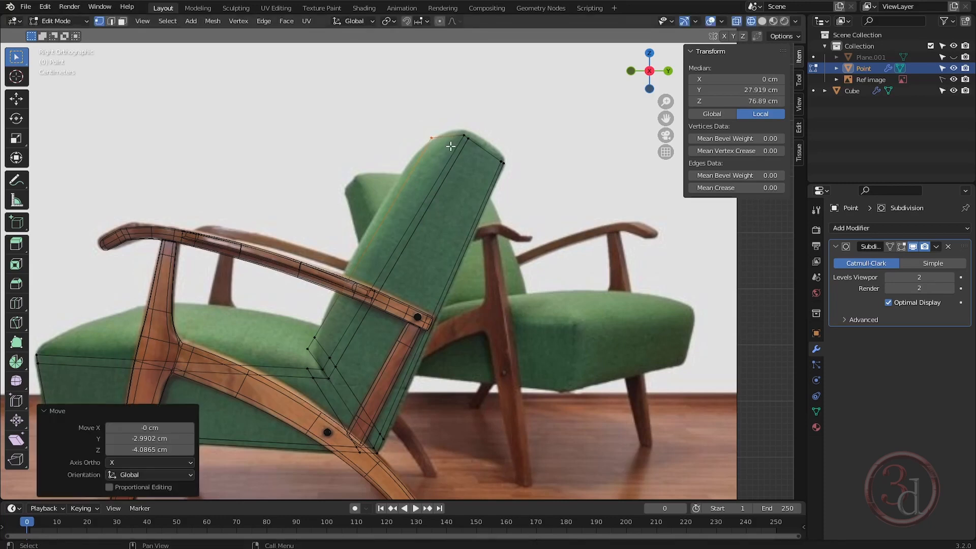
Step: Move the extruded backrest's lower front vertices about 1.68 cm in Y and 2.74 cm in Z to follow the reference photo
scroll(345, 337, up, 5)
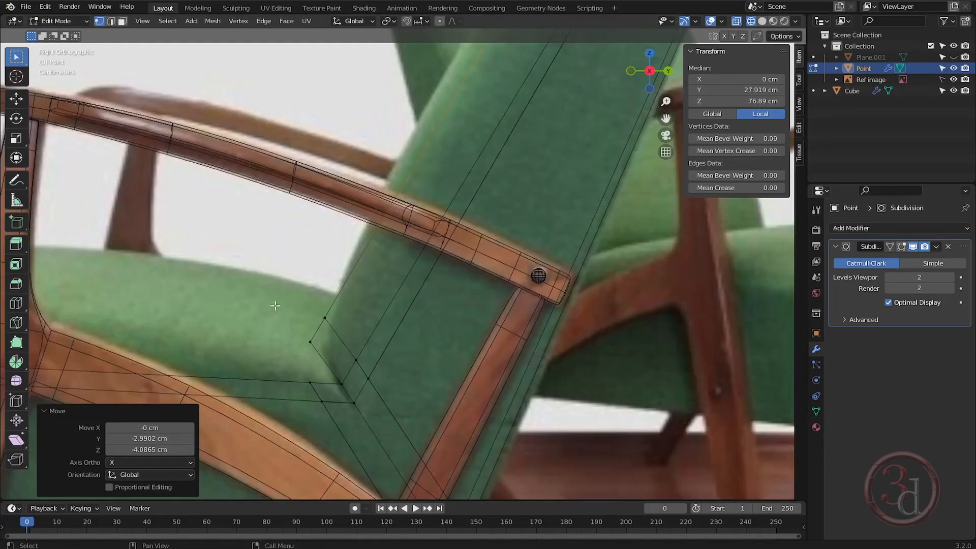
drag(273, 291, 345, 340)
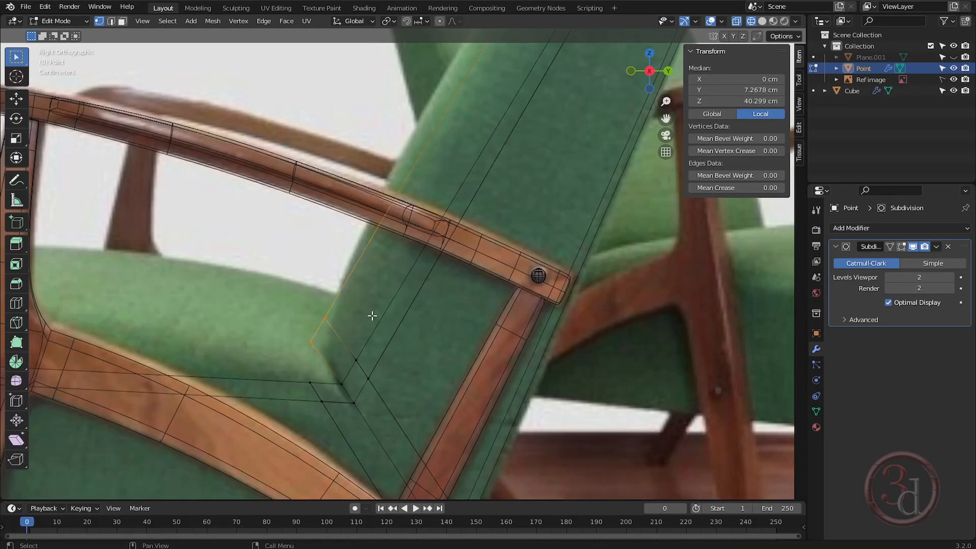
key(g)
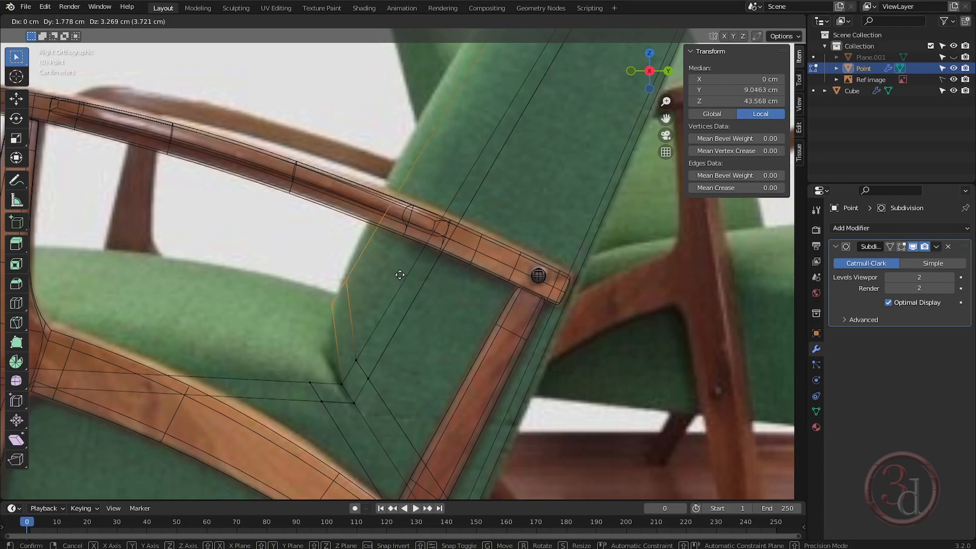
click(399, 278)
scroll(518, 298, down, 4)
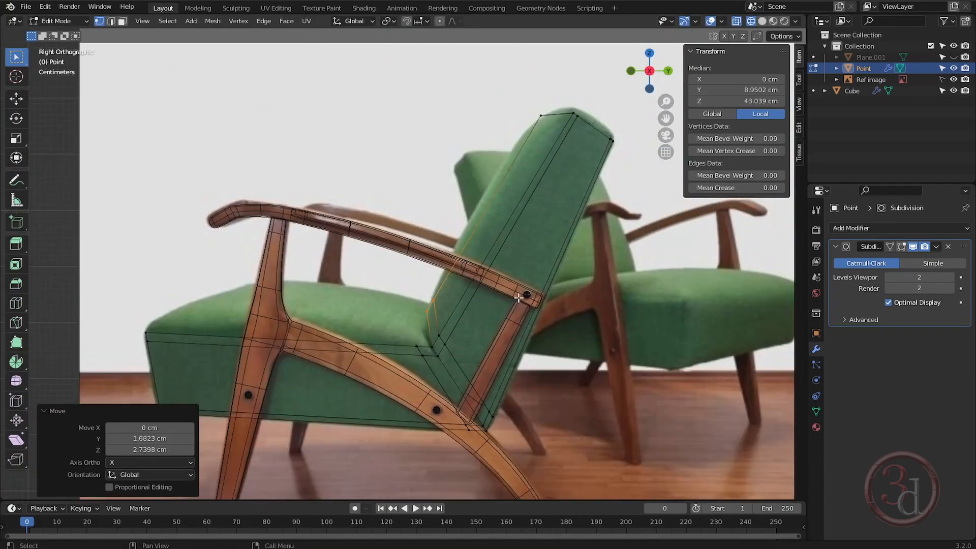
scroll(518, 298, down, 2)
Step: Examine the smoothed backrest in perspective and against the reference from the side, and return to editing the cushion's mesh
middle_drag(485, 276, 687, 371)
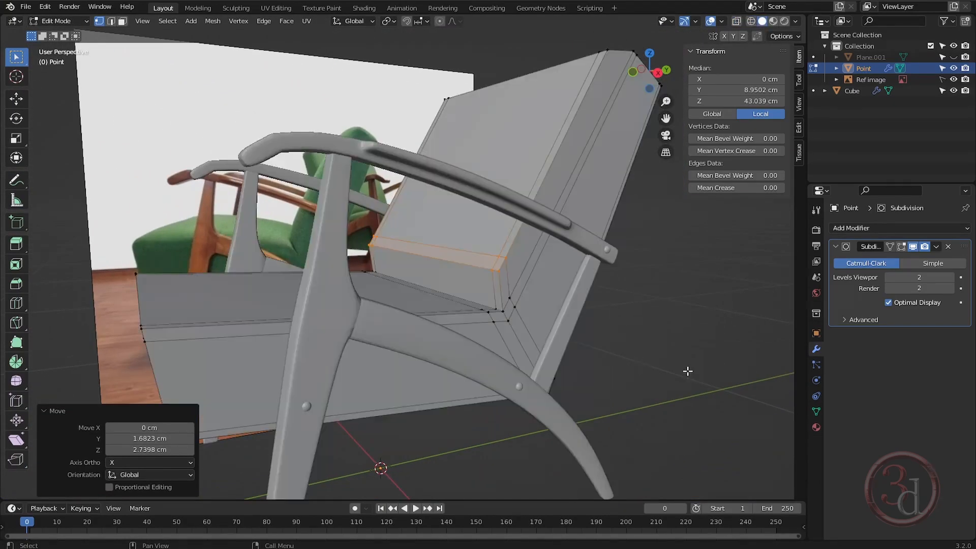
key(Tab)
middle_drag(547, 328, 453, 323)
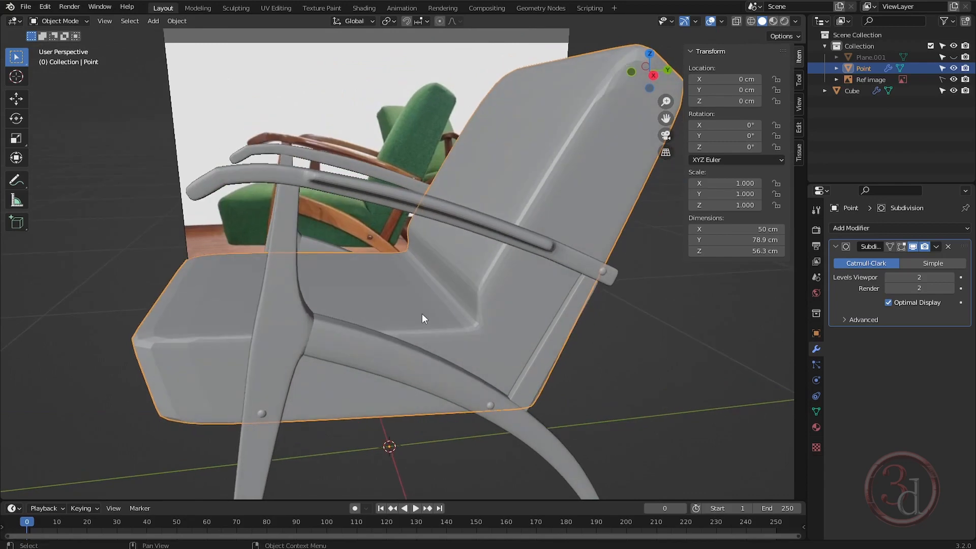
key(KP_3)
key(Tab)
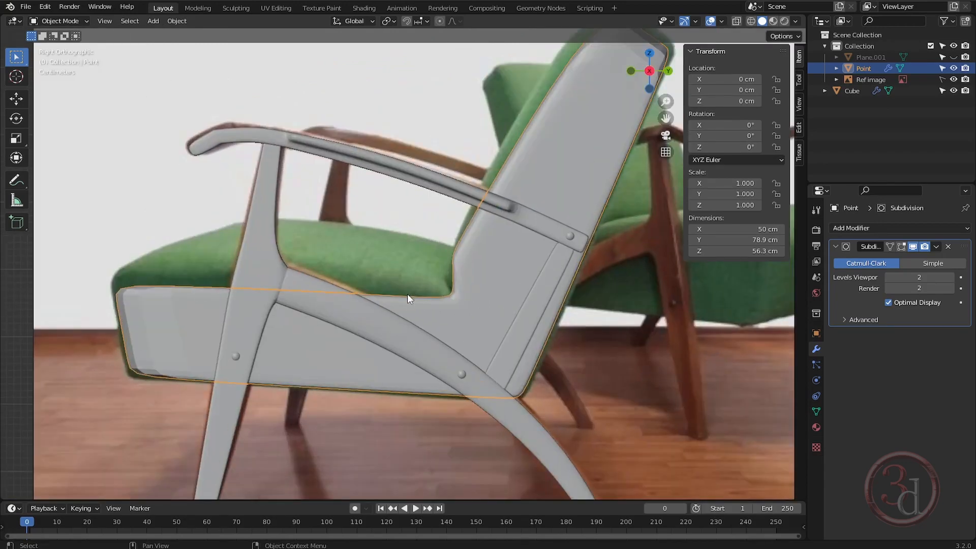
middle_drag(407, 294, 420, 276)
middle_drag(356, 315, 396, 335)
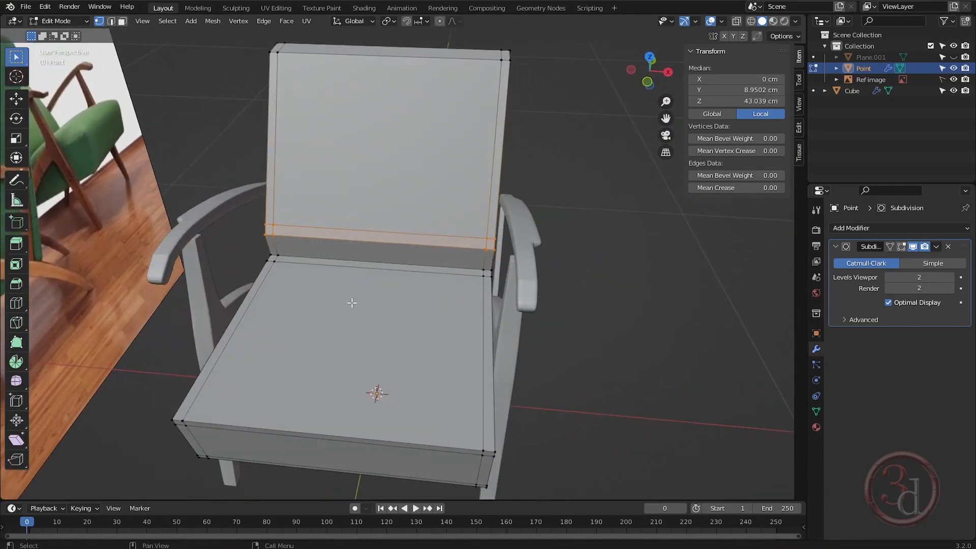
Step: Select all top faces of the seat, including its side and rear border strips, and leave the backrest faces unselected
key(3)
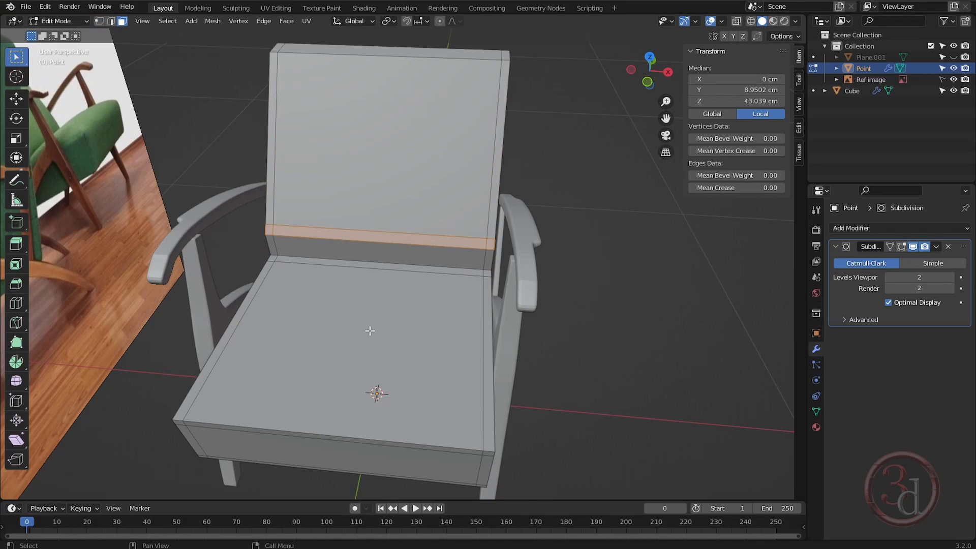
key(c)
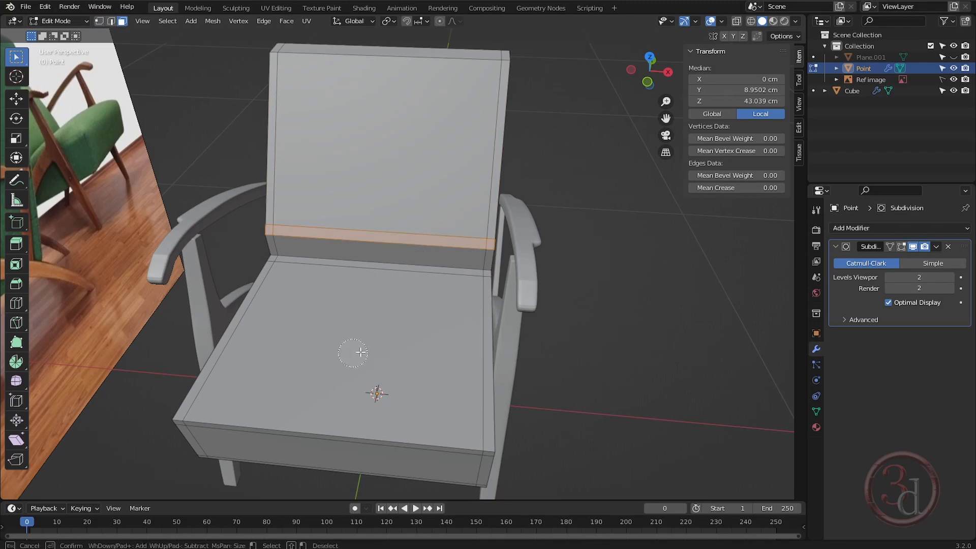
click(417, 294)
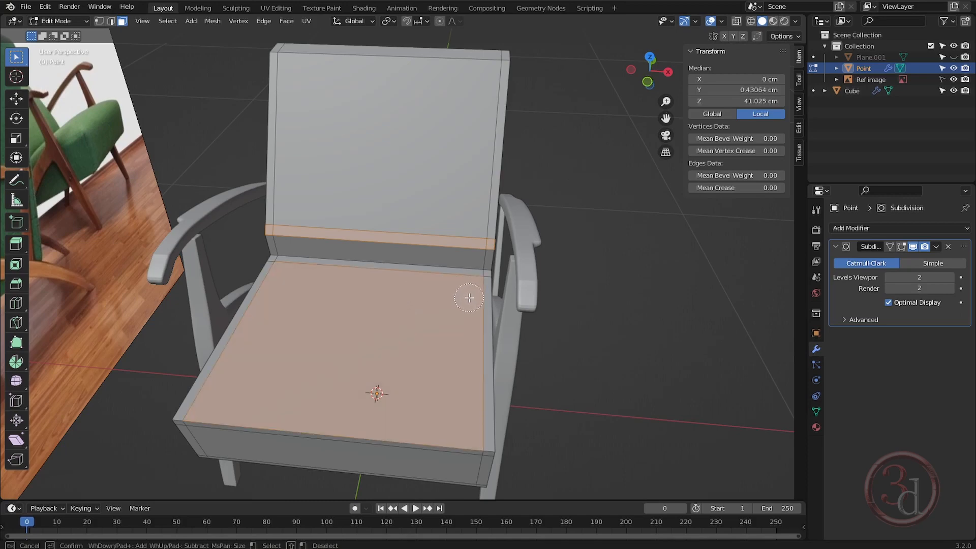
drag(474, 287, 469, 299)
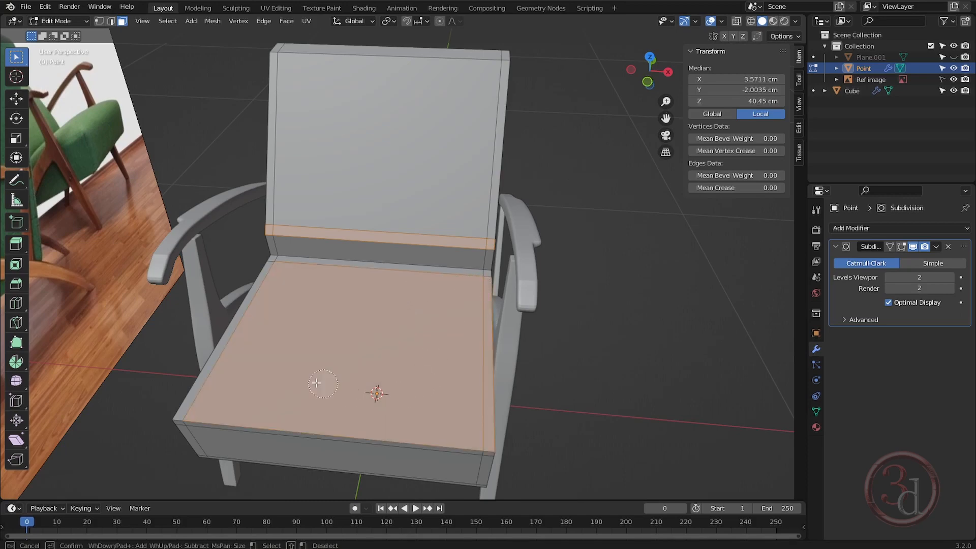
click(233, 354)
click(436, 280)
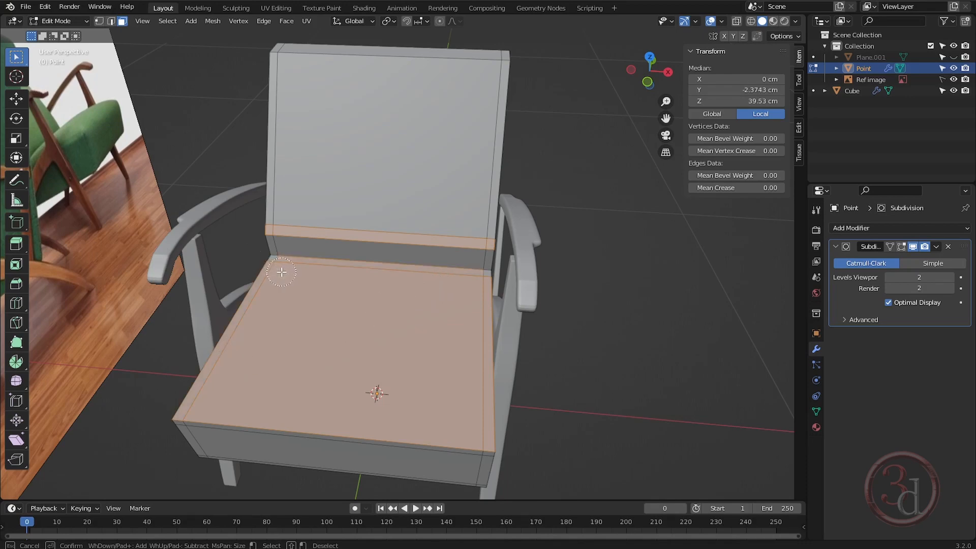
click(469, 286)
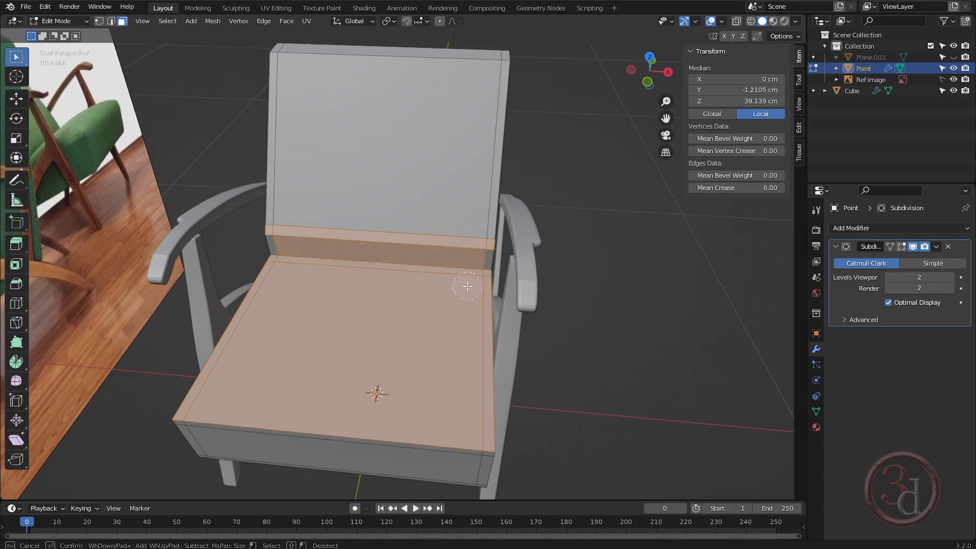
shift+click(471, 256)
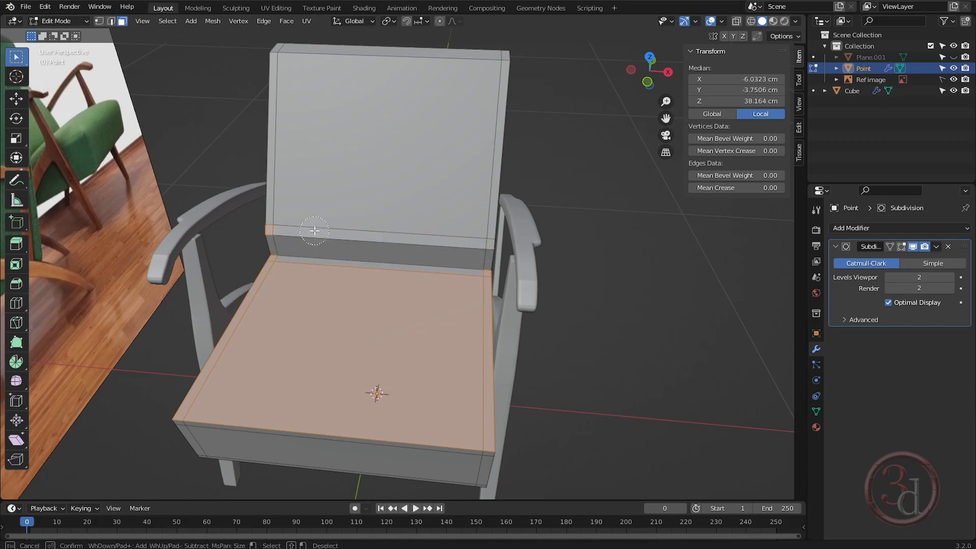
shift+click(284, 228)
shift+click(454, 289)
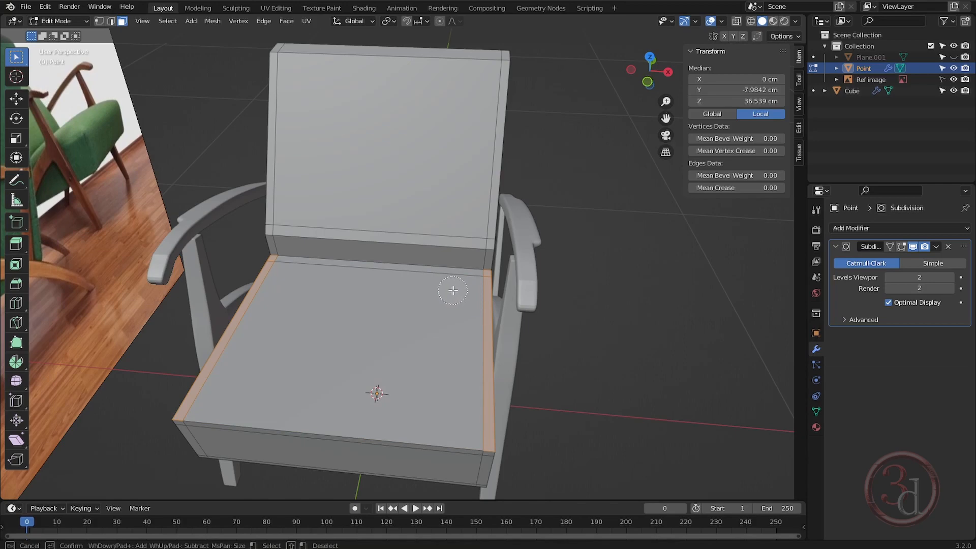
click(452, 290)
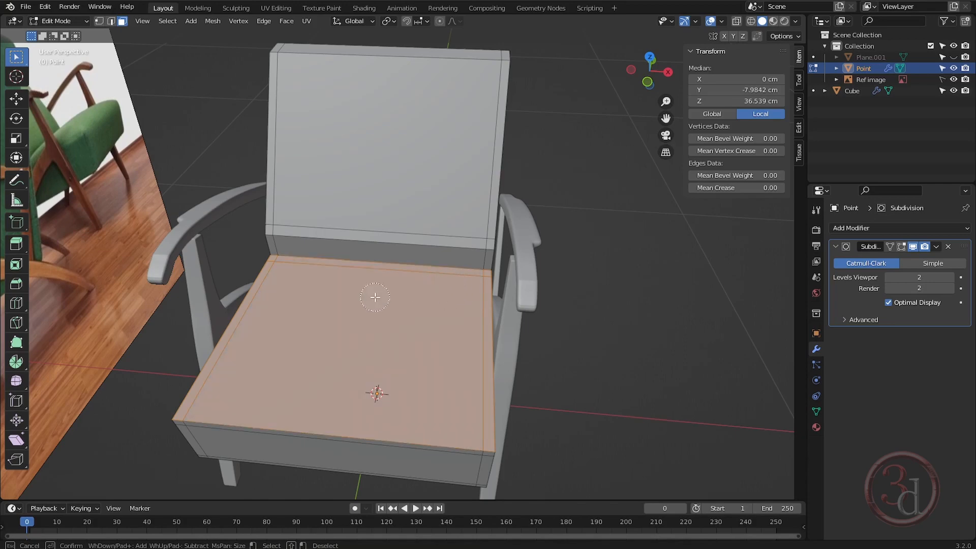
key(Escape)
Step: Extrude the seat's top faces about -0.33 cm in Y and 4.49 cm in Z, matching the reference photo from the side
mouse_move(441, 318)
middle_down()
mouse_move(393, 287)
mouse_move(353, 290)
middle_up()
key(grave)
click(529, 312)
scroll(408, 302, up, 2)
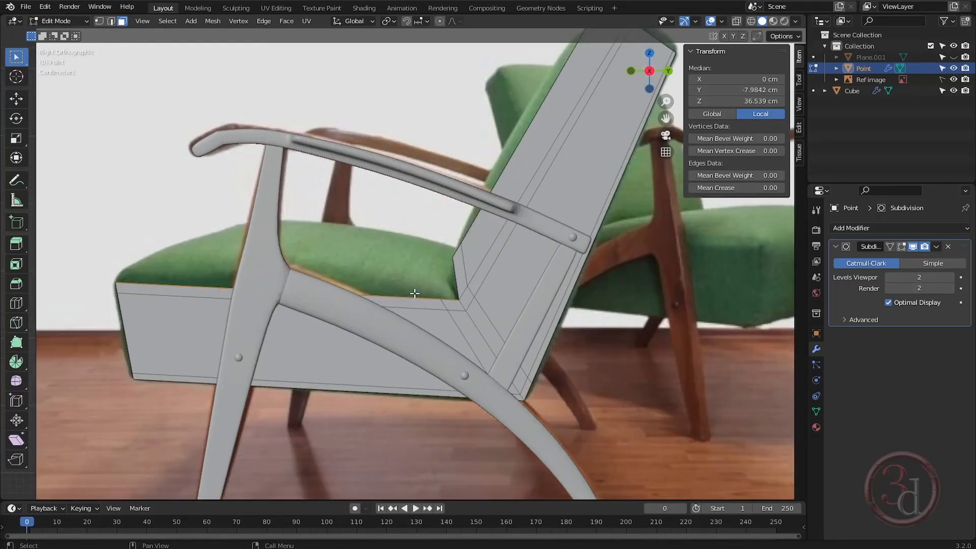
key(e)
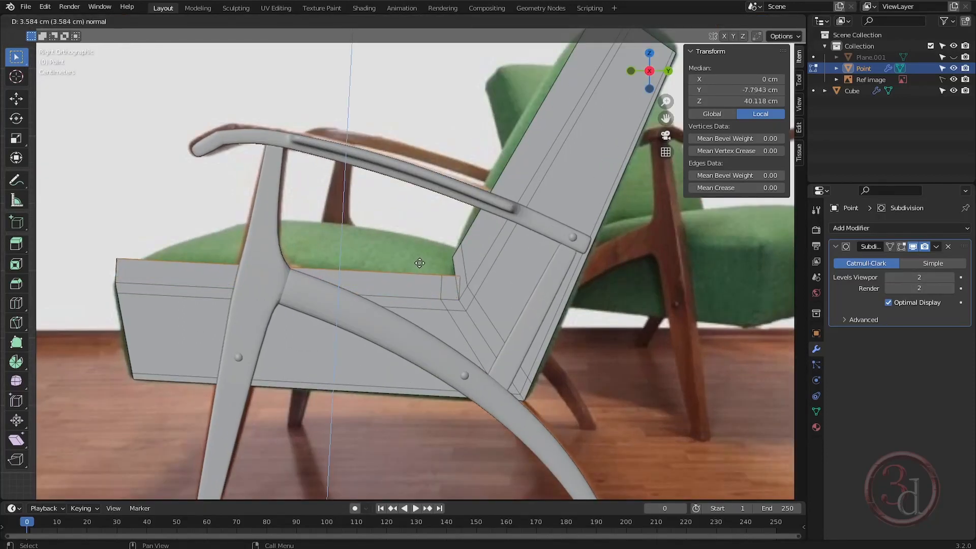
middle_click(415, 259)
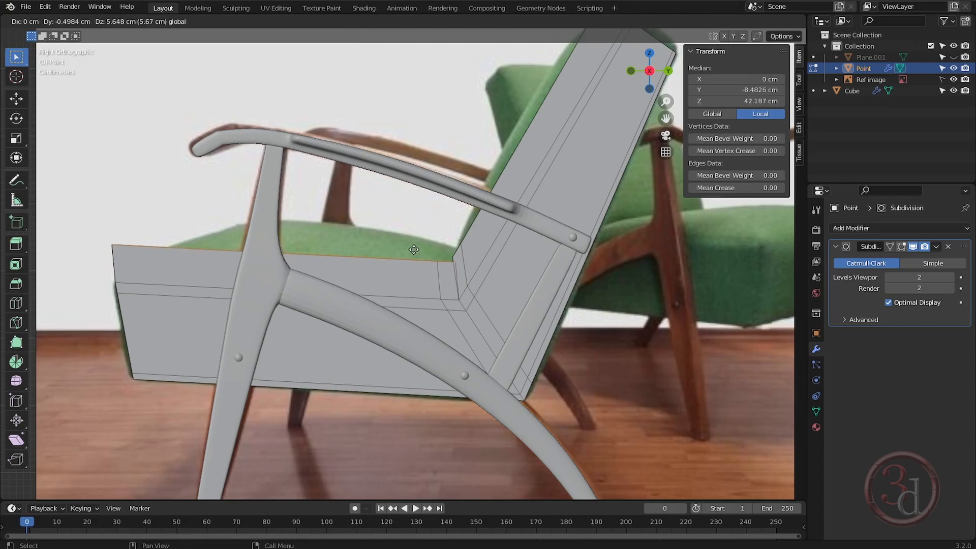
click(414, 257)
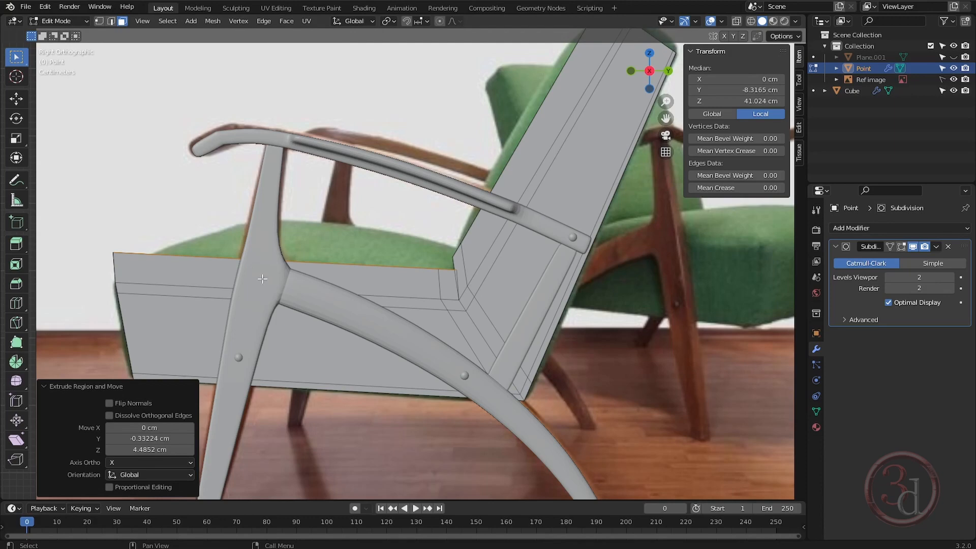
Step: Move the raised seat's front vertices about 3.49 cm in Y and -0.58 cm in Z
key(alt+z)
key(1)
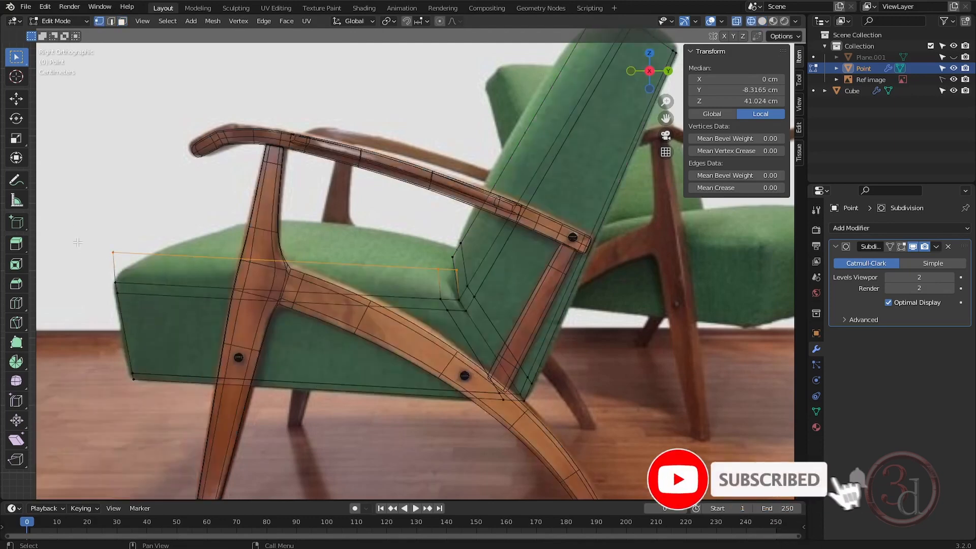
drag(77, 242, 130, 272)
key(g)
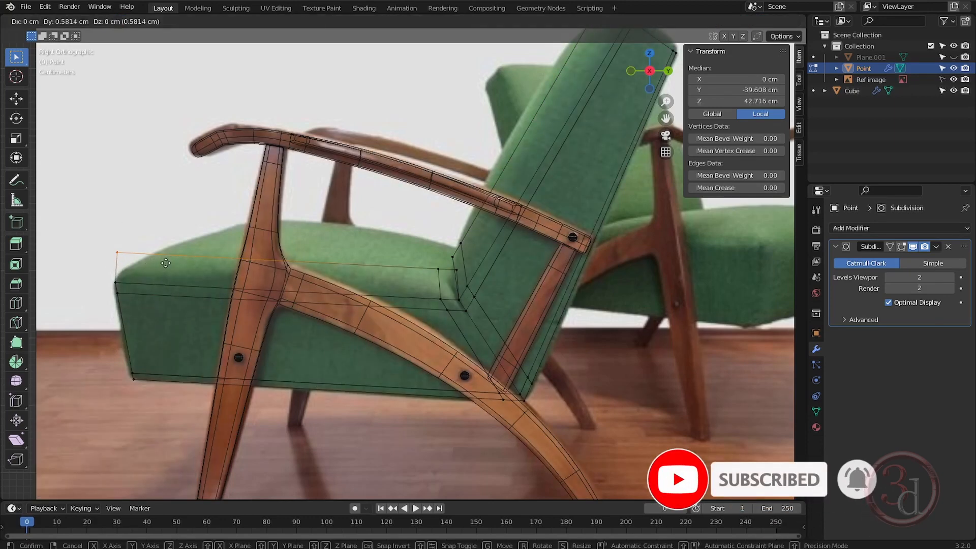
click(183, 266)
Step: Move the raised seat's rear vertices about -1.28 cm along Y to follow the cushion crease in the reference photo
scroll(434, 256, up, 4)
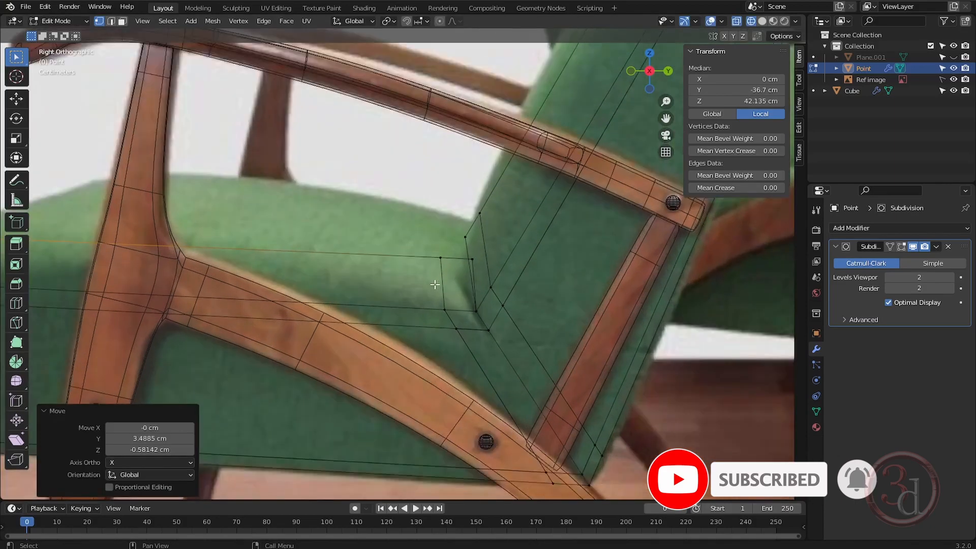
click(489, 262)
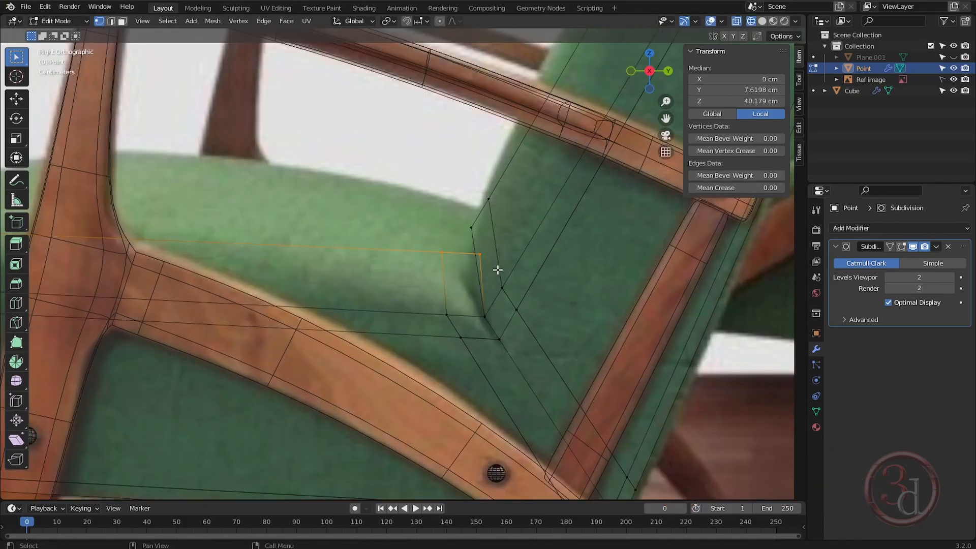
shift+middle_drag(497, 269, 488, 265)
key(g)
key(y)
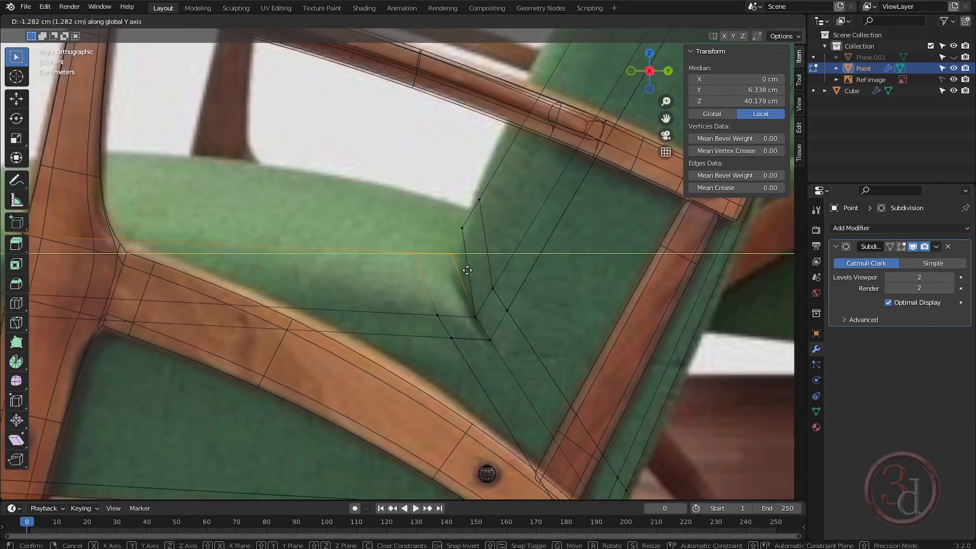
click(468, 270)
Step: Move the backrest's lower front vertices about -0.52 cm in Y and -1.84 cm in Z to meet the seat, and preview the smoothed cushion
click(488, 230)
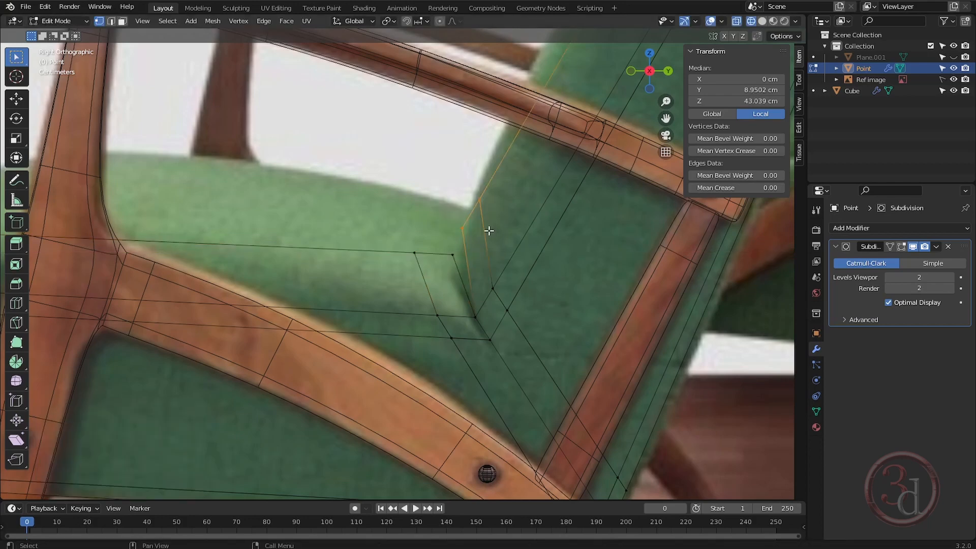
key(g)
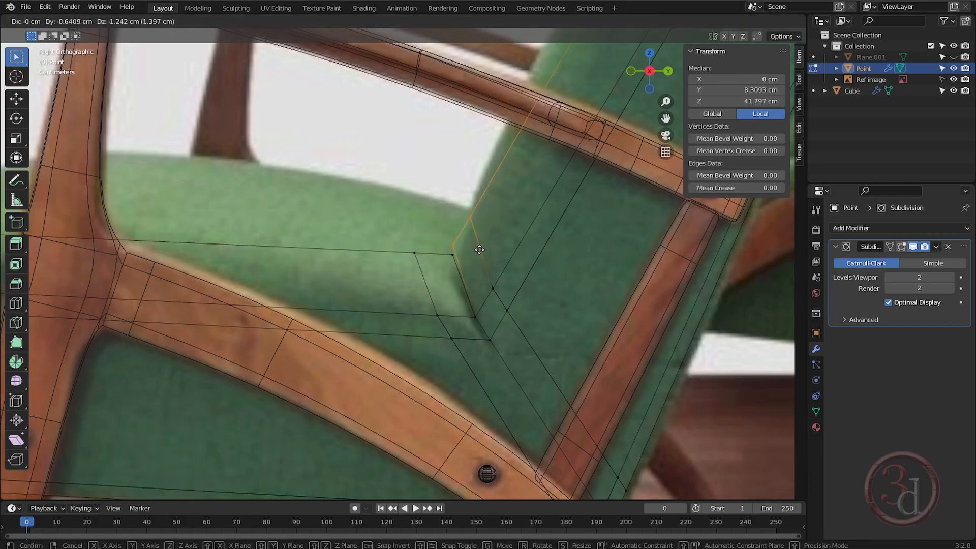
click(481, 256)
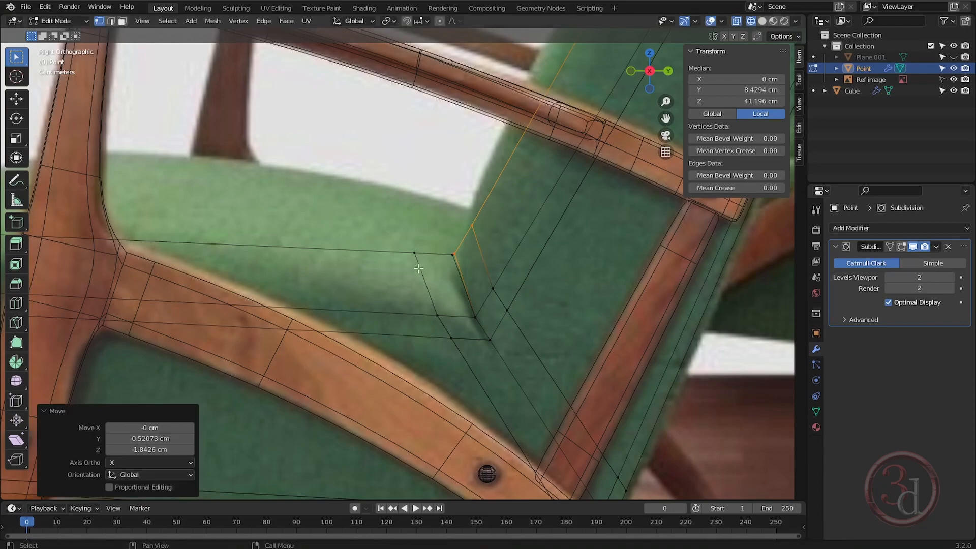
scroll(418, 269, down, 5)
middle_drag(459, 272, 583, 353)
key(alt+z)
key(Tab)
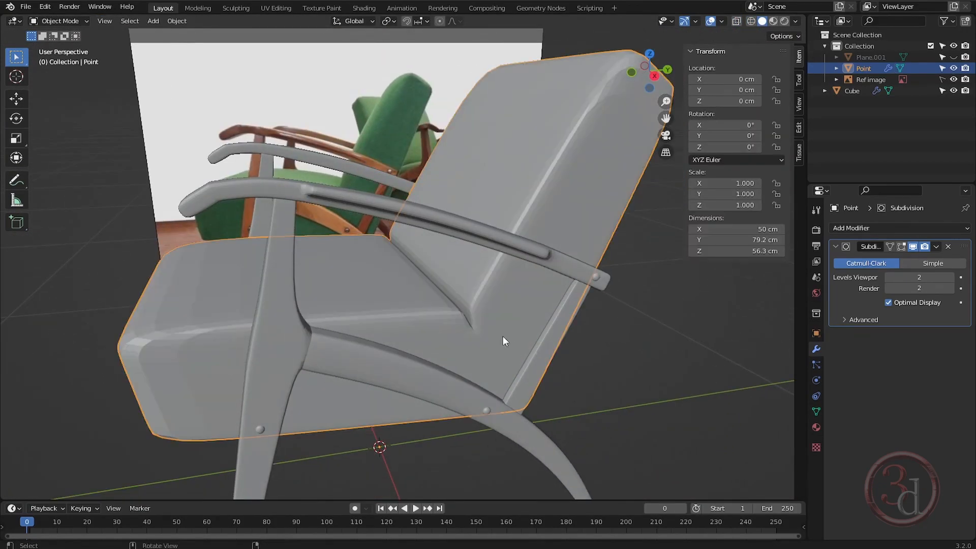
middle_drag(502, 337, 435, 326)
Step: Select the raised seat's inner vertex row in front of the backrest, move it forward along Y and preview the smoothed corner
key(Tab)
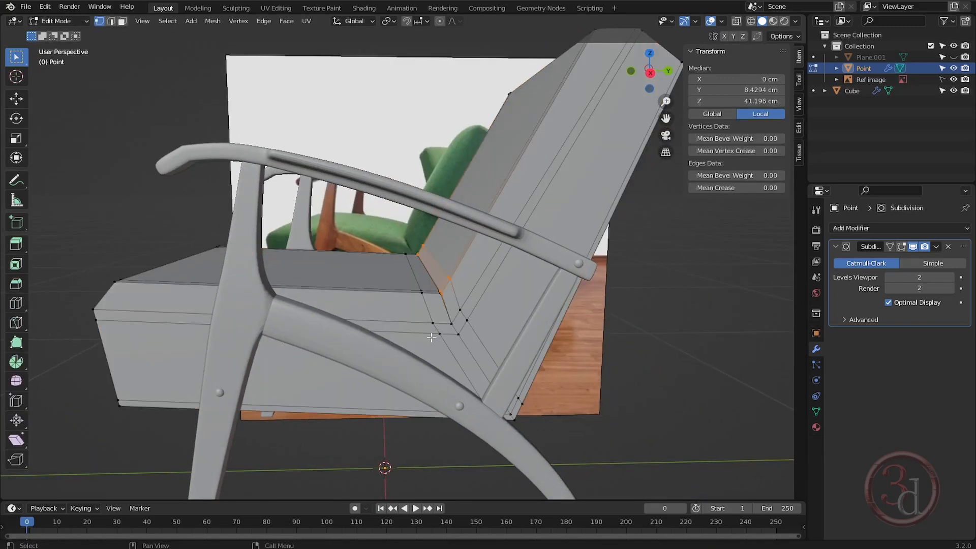
click(423, 298)
key(grave)
click(476, 303)
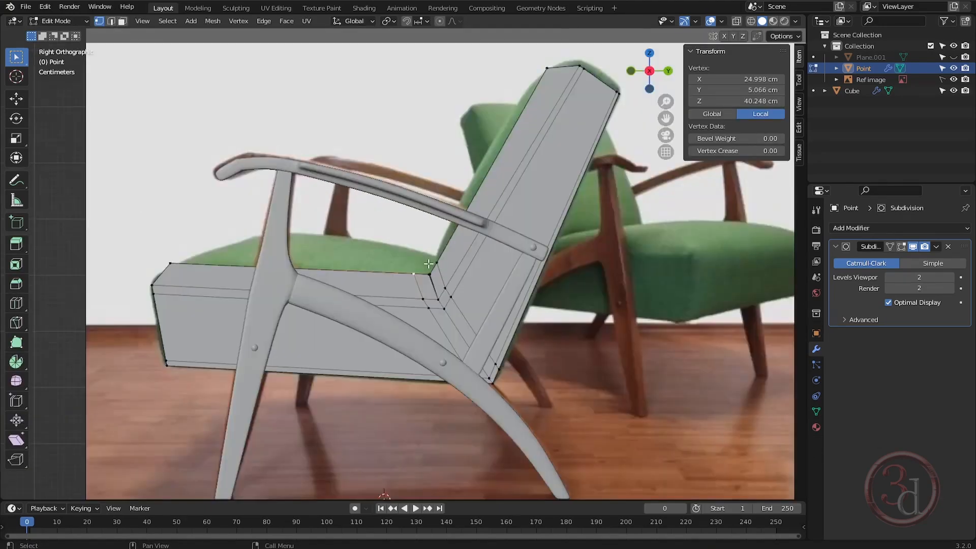
scroll(435, 259, up, 2)
key(alt+z)
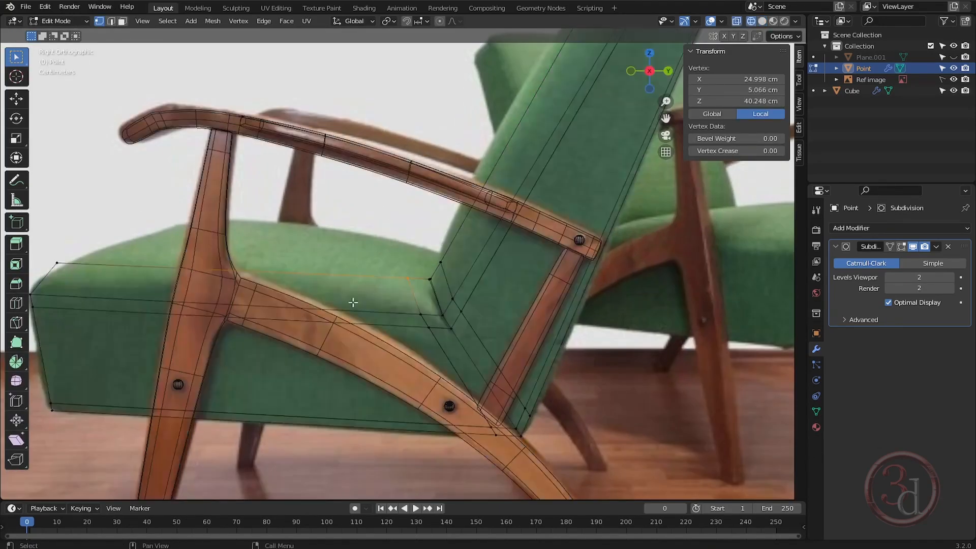
drag(376, 258, 418, 296)
middle_drag(414, 305, 452, 336)
key(z)
click(607, 351)
key(Tab)
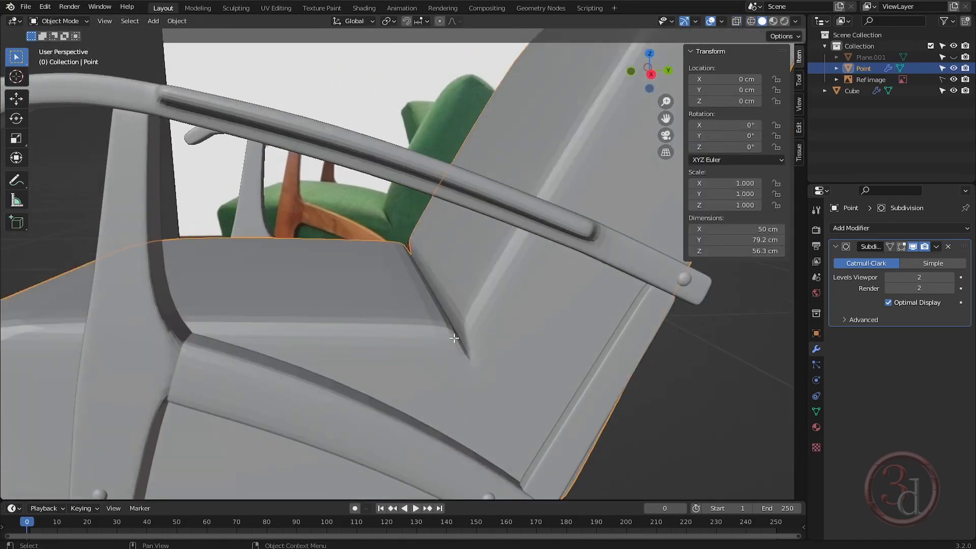
key(Tab)
key(g)
key(y)
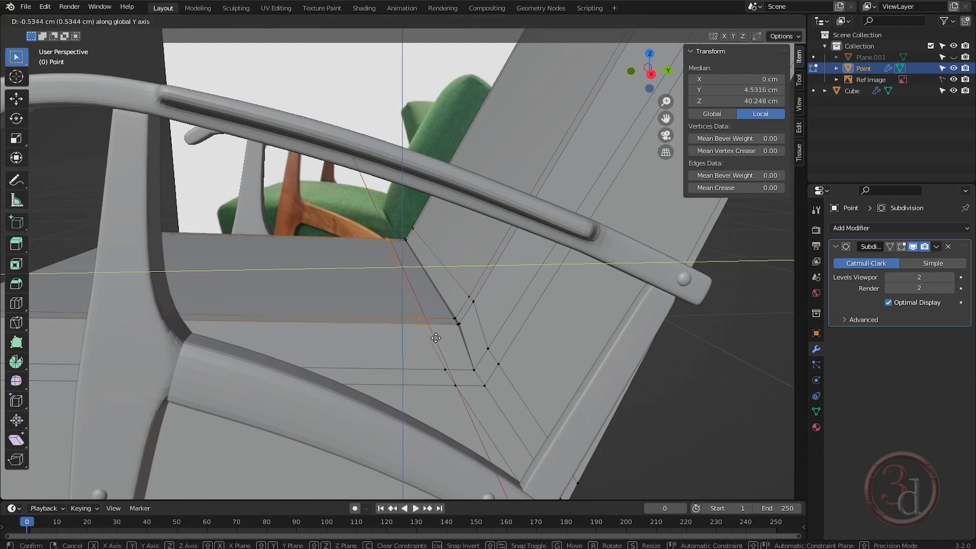
click(410, 334)
key(Tab)
mouse_move(410, 334)
middle_down()
mouse_move(413, 346)
mouse_move(407, 340)
middle_up()
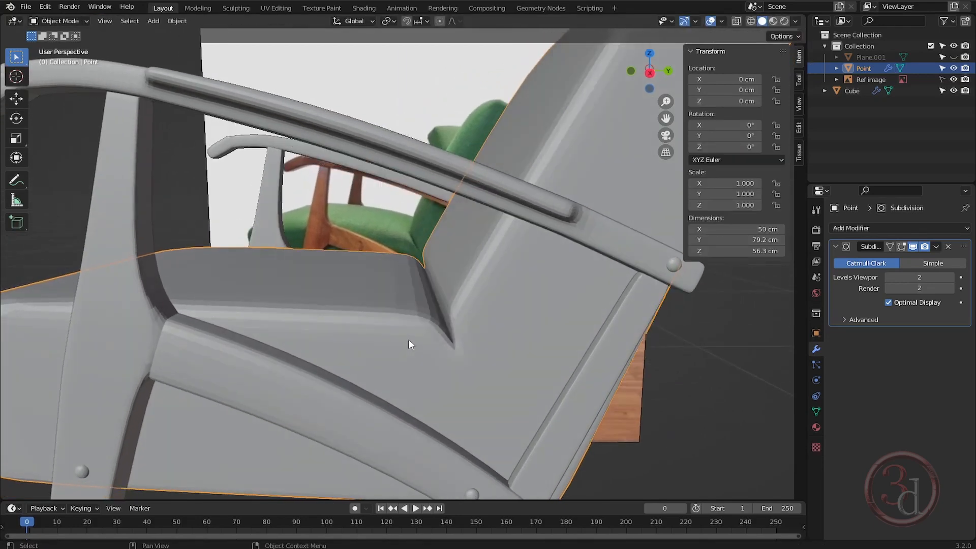
Step: Move the same inner seat vertex row farther forward to a median Y of about -0.78 cm and preview the smoothing
key(Tab)
key(g)
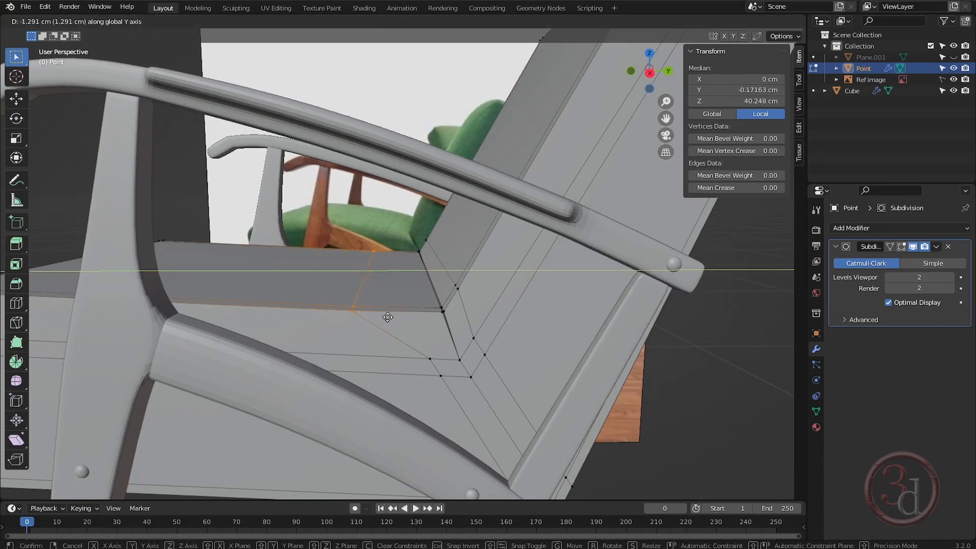
click(386, 318)
key(Tab)
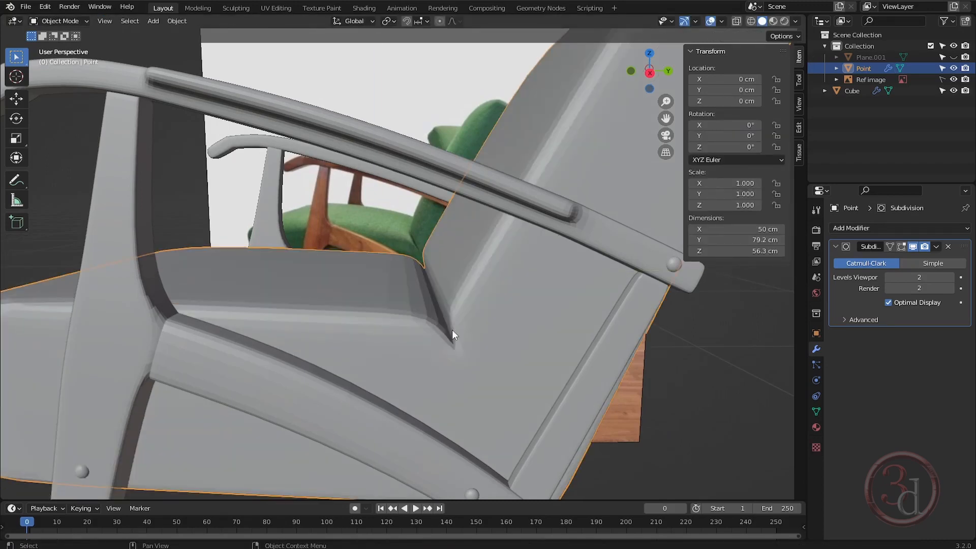
Step: Select the backrest's inner vertex row just above its lower front edge, edge-slide it up by a factor of about -0.05 and preview the smoothing
key(Tab)
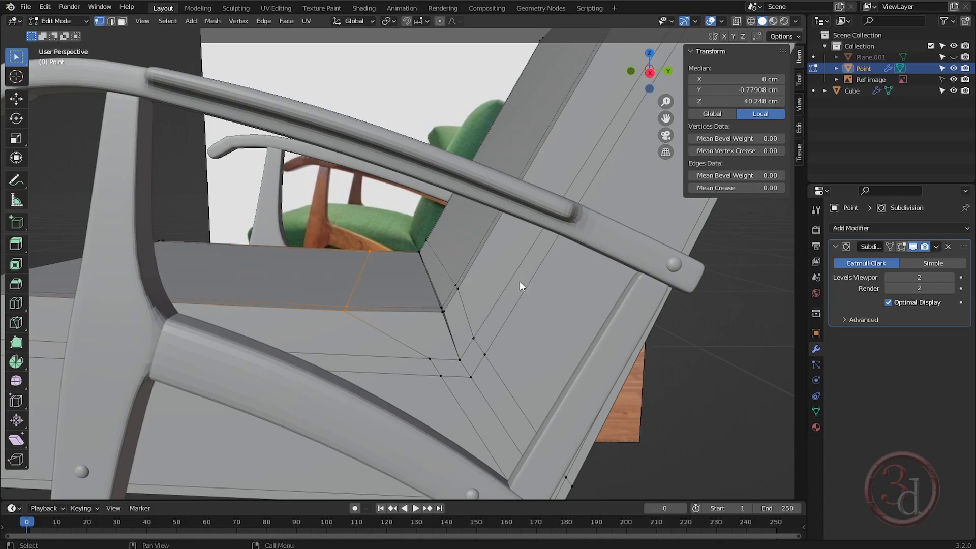
key(KP_3)
scroll(476, 271, up, 4)
key(shift+z)
drag(380, 208, 422, 257)
key(shift+z)
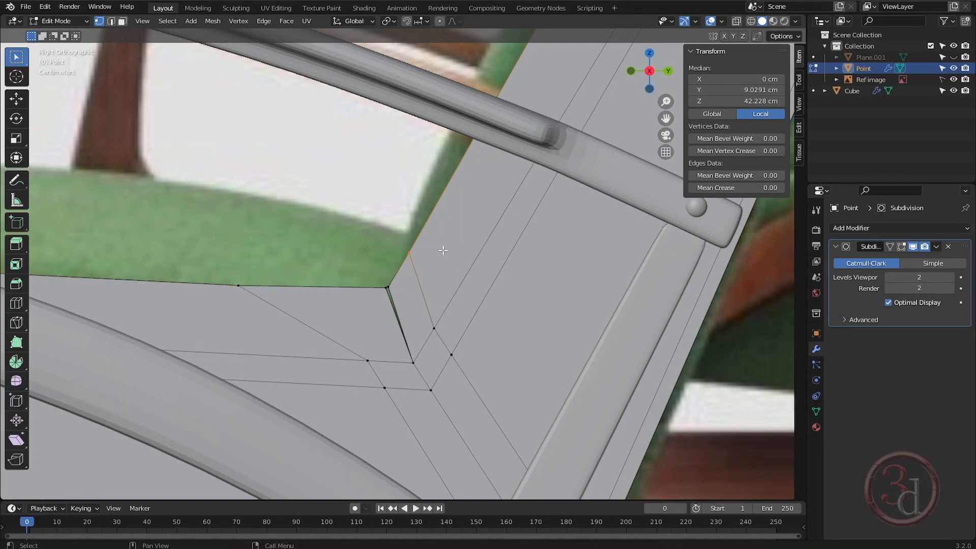
middle_drag(442, 253, 453, 264)
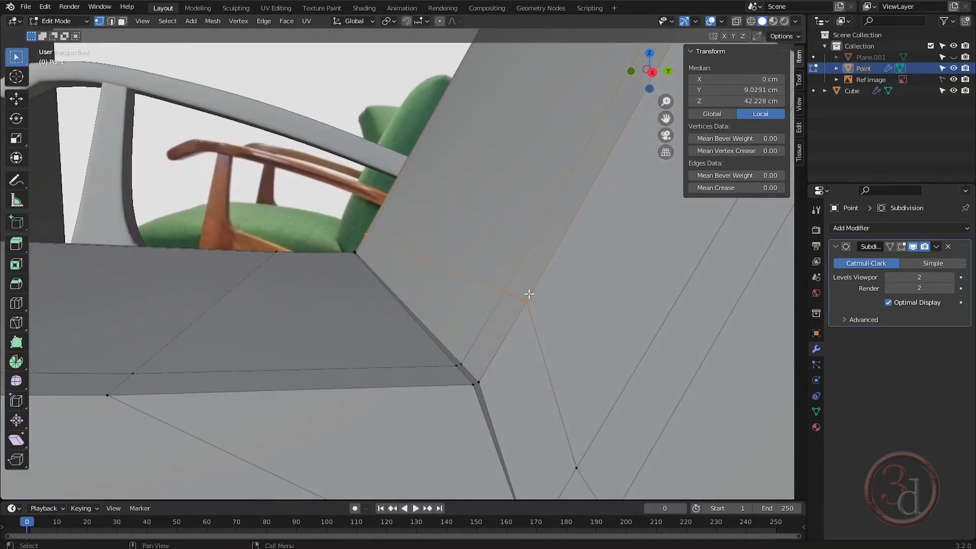
key(g)
key(Escape)
key(g)
key(g)
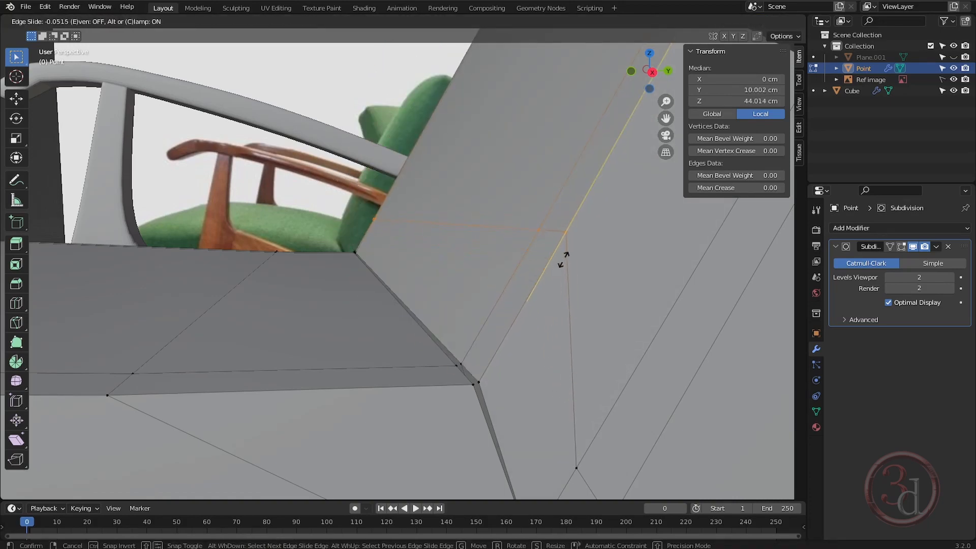
click(563, 254)
key(Tab)
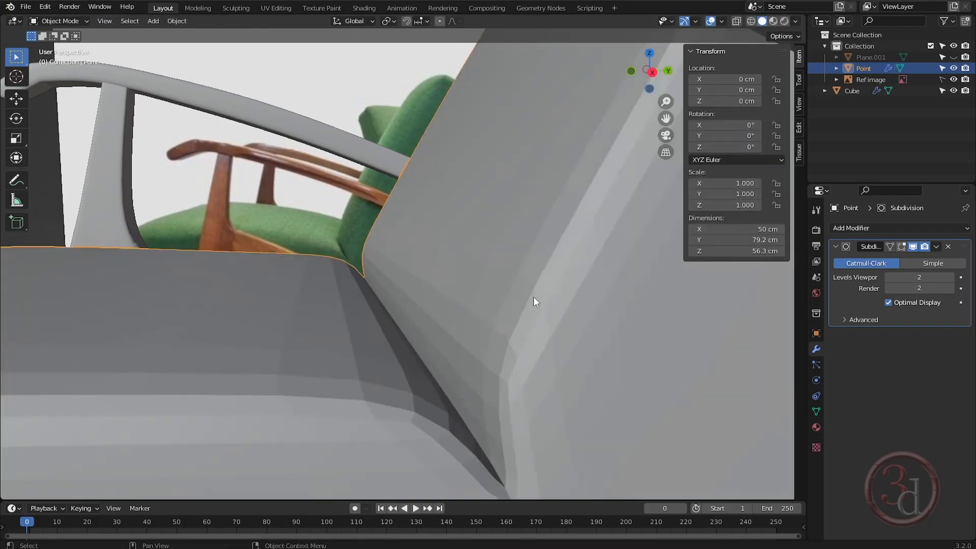
Step: Edge-slide the backrest's selected lower vertex row farther up by a factor of about -0.047 and preview the smoothed corner
middle_drag(532, 297, 471, 363)
key(Tab)
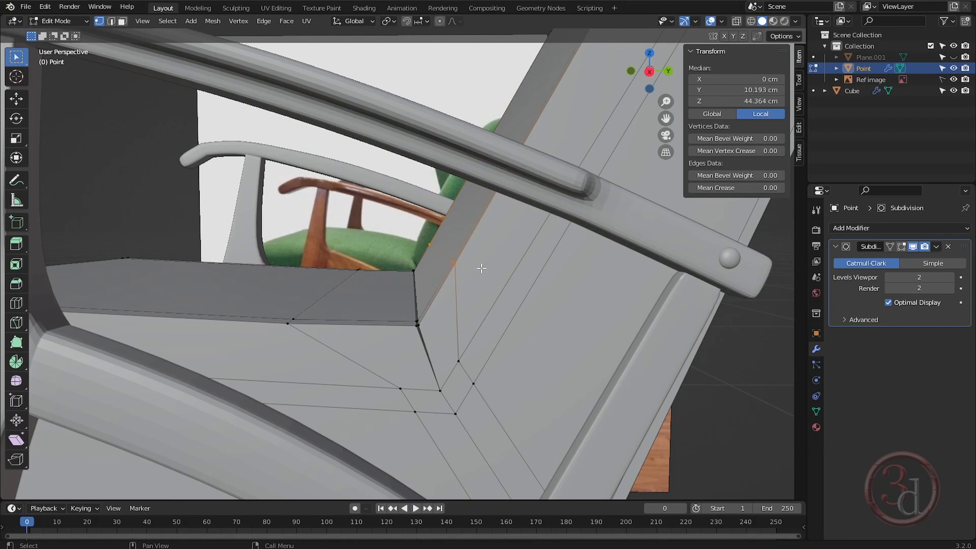
key(g)
key(g)
click(489, 259)
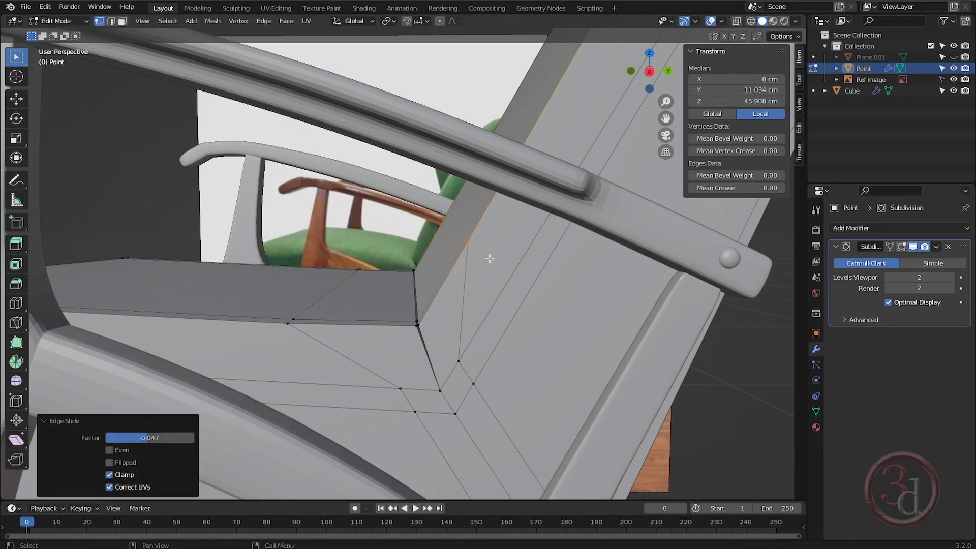
key(Tab)
middle_drag(445, 346, 447, 346)
key(Tab)
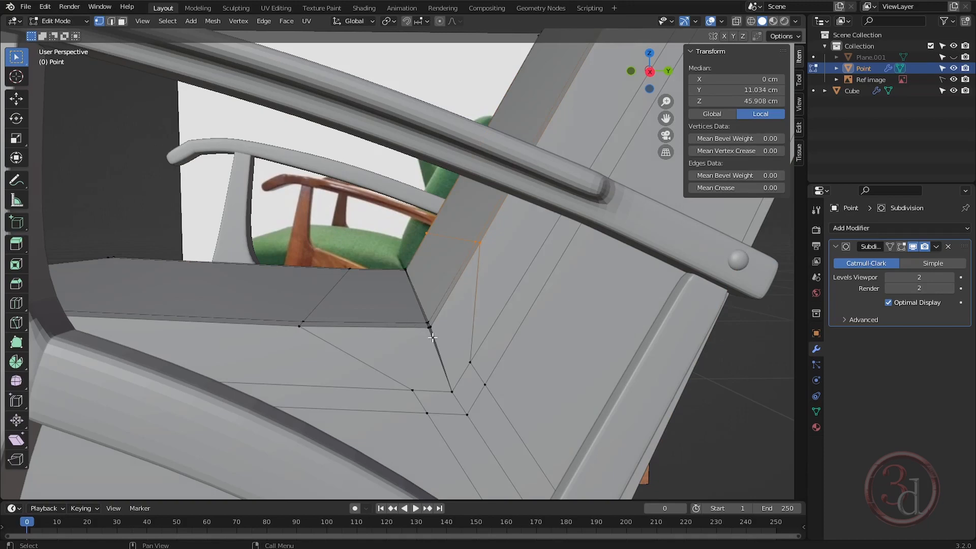
key(Tab)
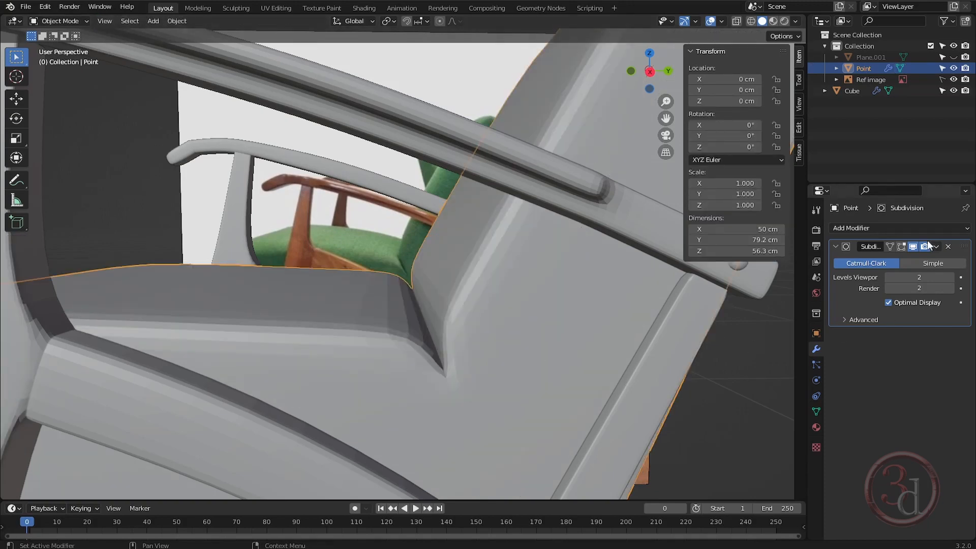
Step: In the see-through right side view, select the seat's rear top corner vertices and move them about 0.6 cm along Y
key(grave)
click(510, 294)
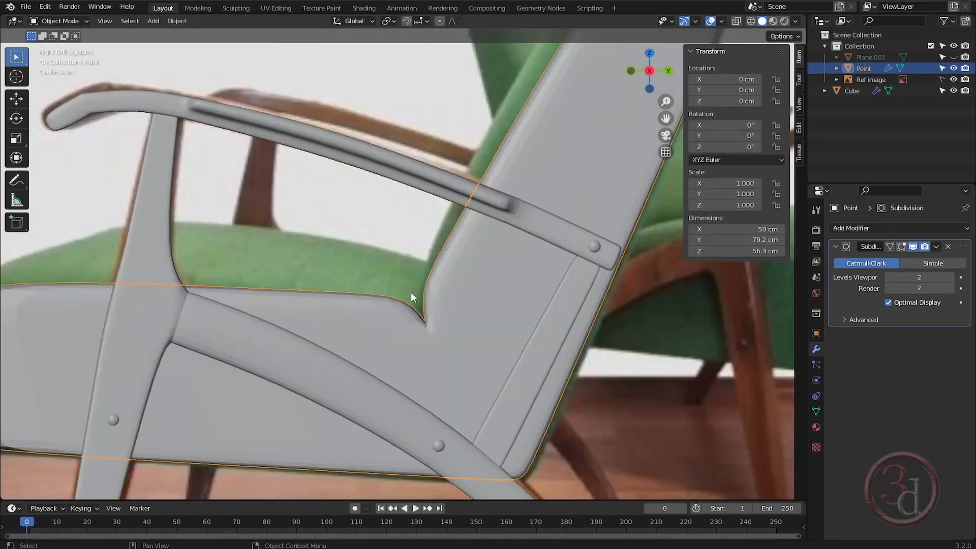
scroll(412, 305, up, 2)
key(alt+z)
key(Tab)
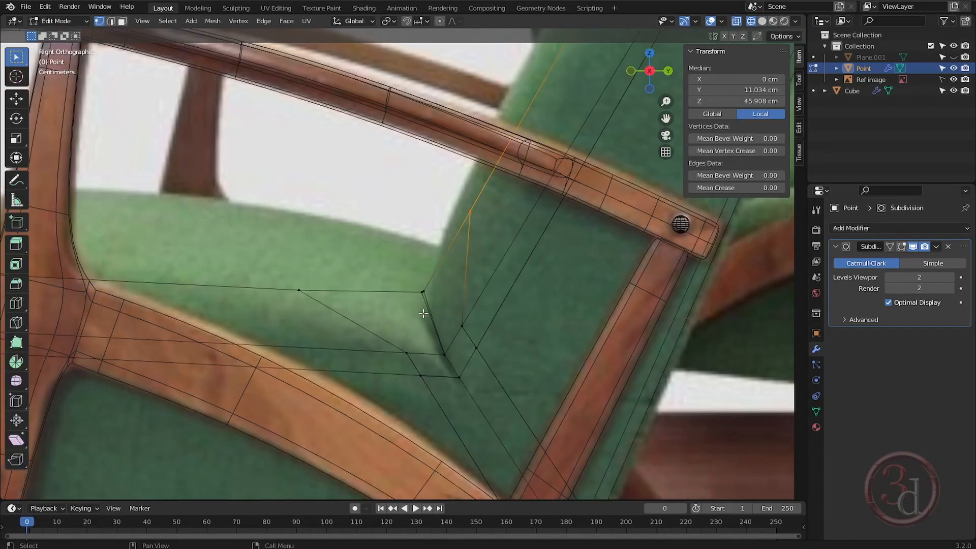
scroll(421, 308, up, 5)
key(b)
drag(373, 197, 425, 268)
scroll(425, 267, down, 4)
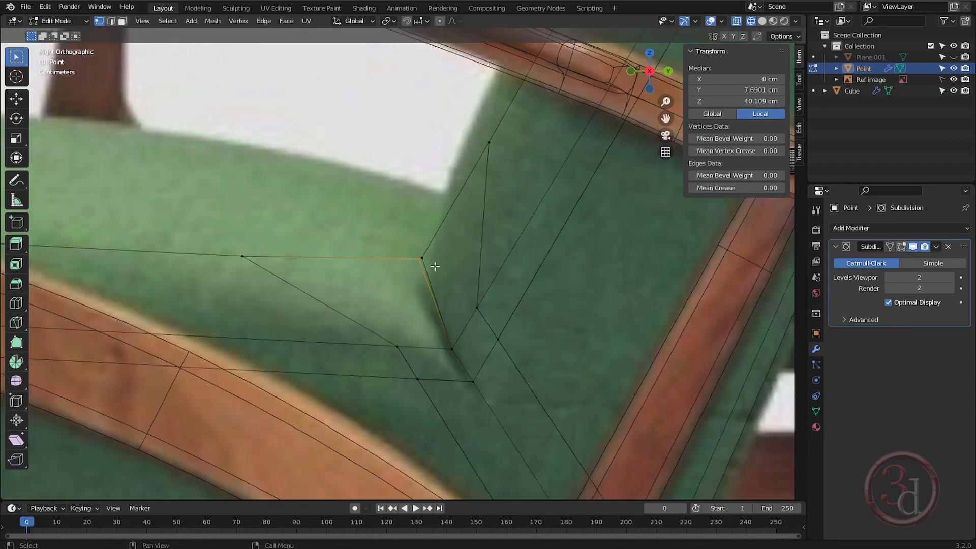
scroll(435, 266, up, 2)
key(g)
key(y)
click(464, 277)
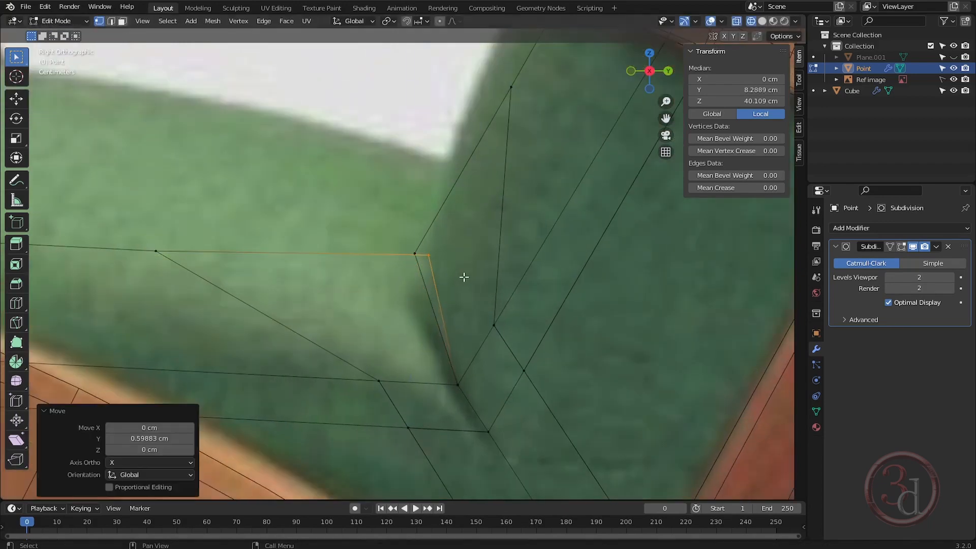
Step: Enable the Subdivision modifier's display in Edit Mode and move the same seat corner vertices about 0.89 cm along Y
key(Tab)
key(Tab)
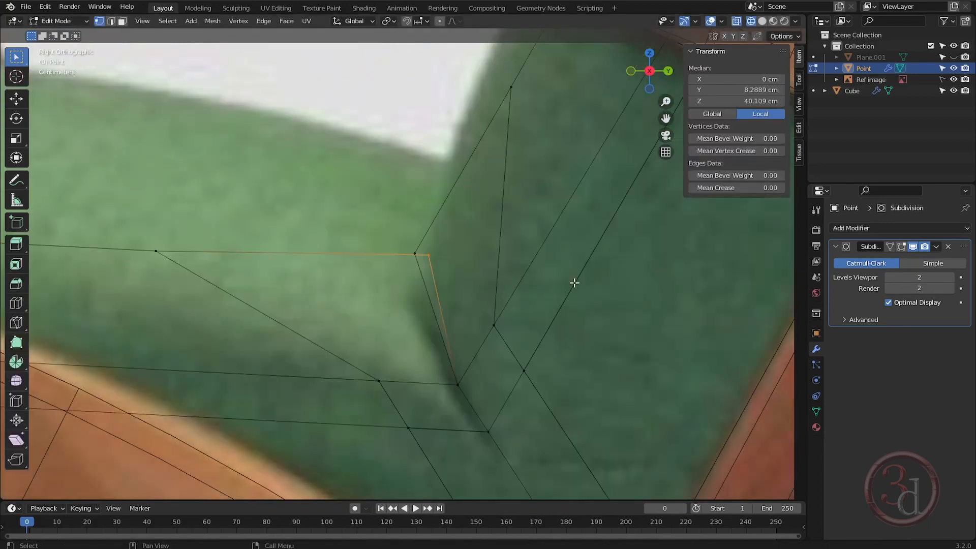
click(902, 247)
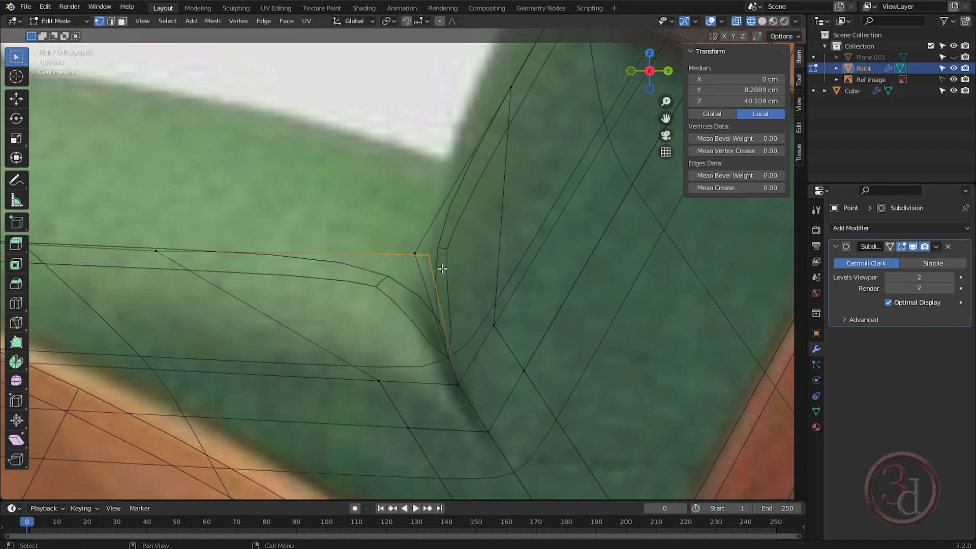
key(g)
key(y)
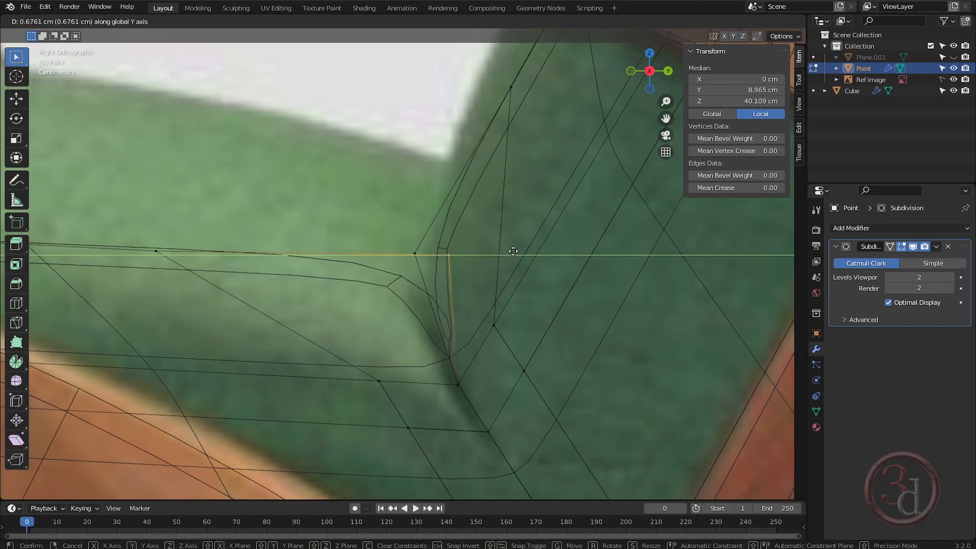
click(514, 250)
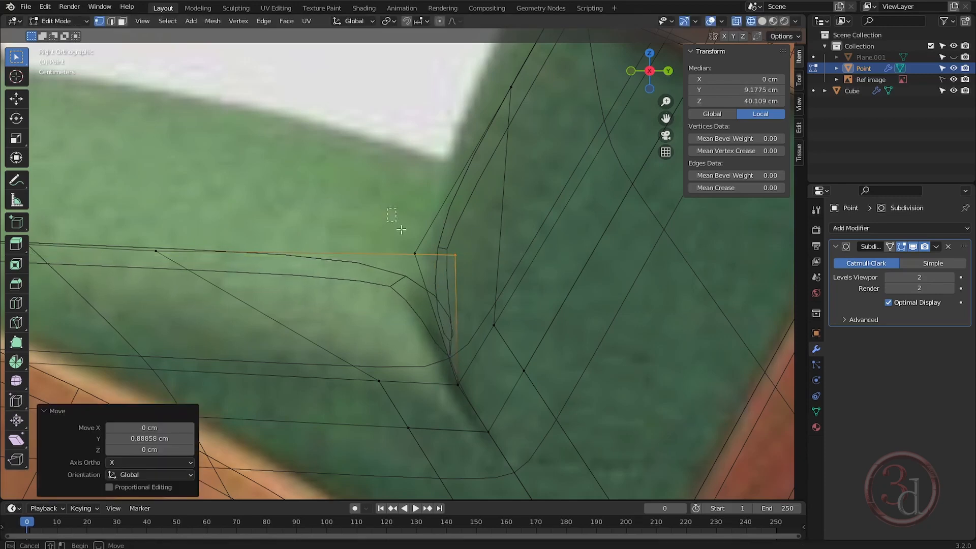
Step: Move the backrest's lower front vertices about -1.53 cm in Y and -0.68 cm in Z, and preview the cushion in solid shading
click(426, 268)
key(g)
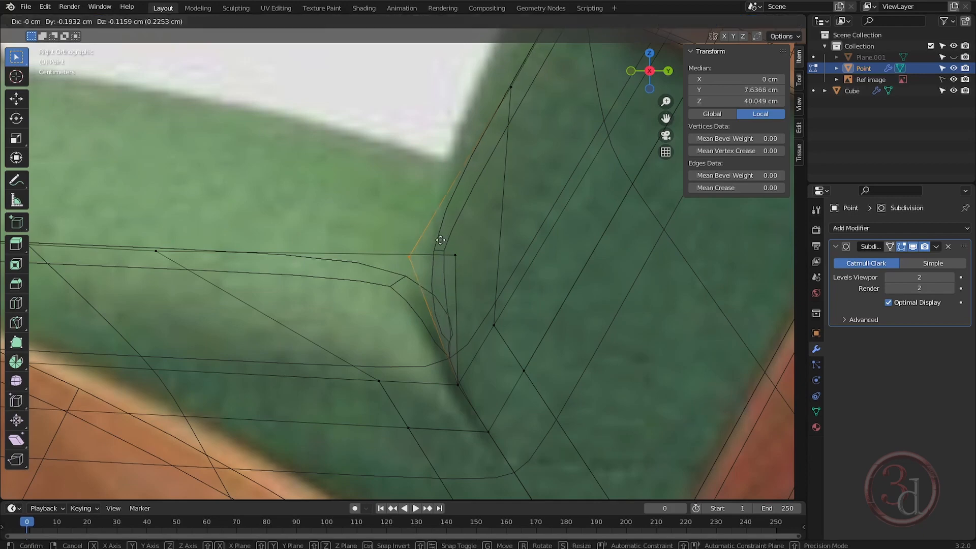
click(403, 254)
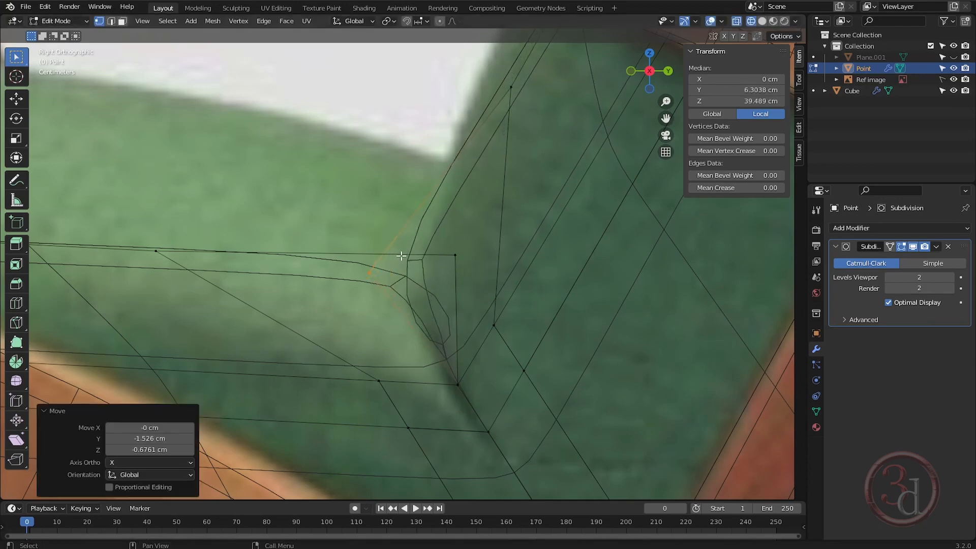
key(z)
click(604, 299)
middle_drag(386, 338, 346, 355)
scroll(435, 312, down, 5)
key(Tab)
key(Tab)
middle_drag(531, 243, 569, 245)
key(Tab)
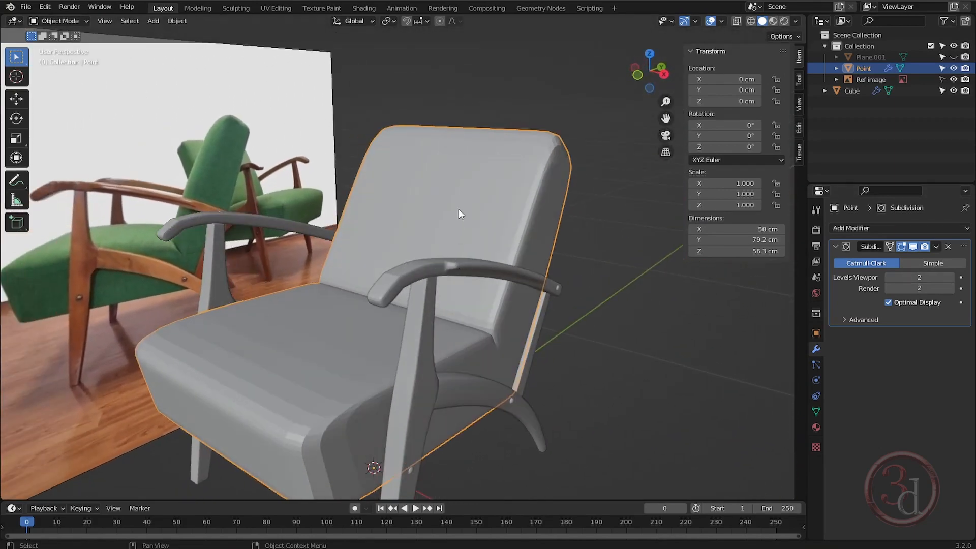
Step: Apply smooth shading to the cushion and deselect it
click(593, 273)
click(509, 206)
right_click(509, 205)
mouse_move(510, 205)
click(472, 177)
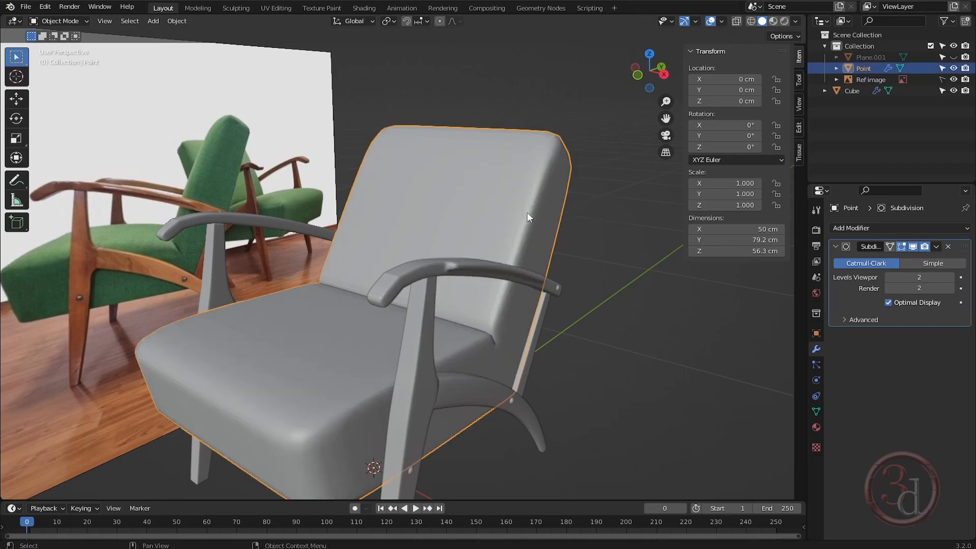
drag(608, 305, 642, 338)
Step: Select the edge loops just inside both sides of the cushion, scale them by about 1.005 along X and preview the tighter side edges
middle_drag(522, 303, 475, 370)
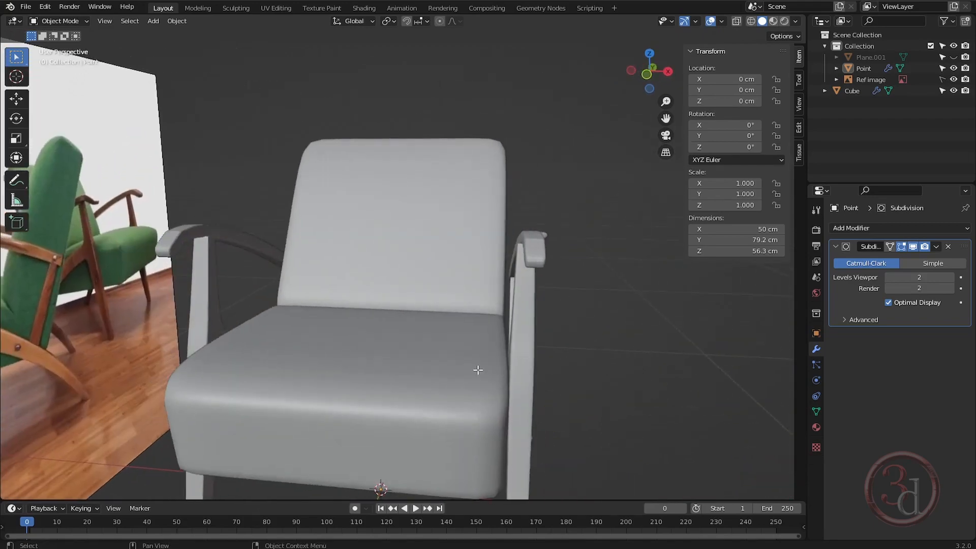
key(Tab)
middle_drag(426, 405, 515, 328)
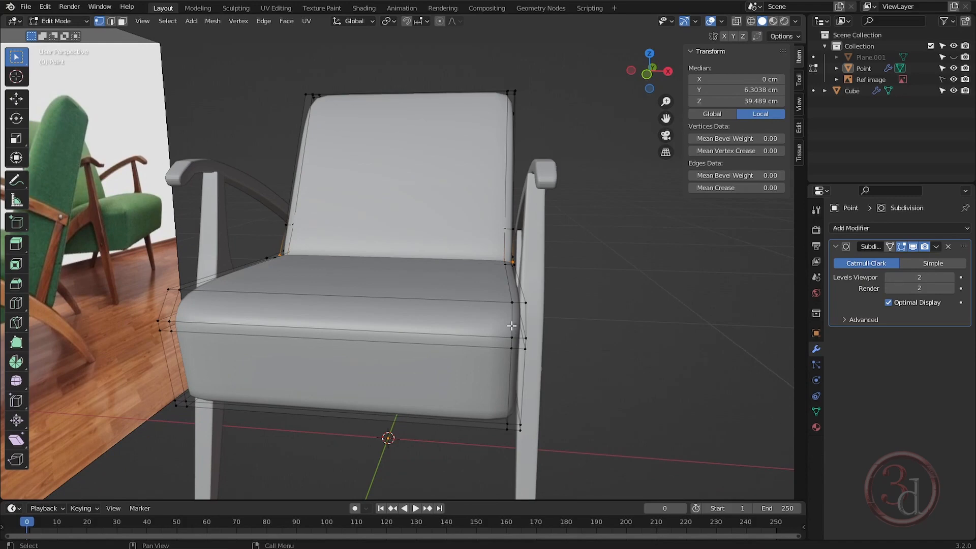
alt+click(512, 325)
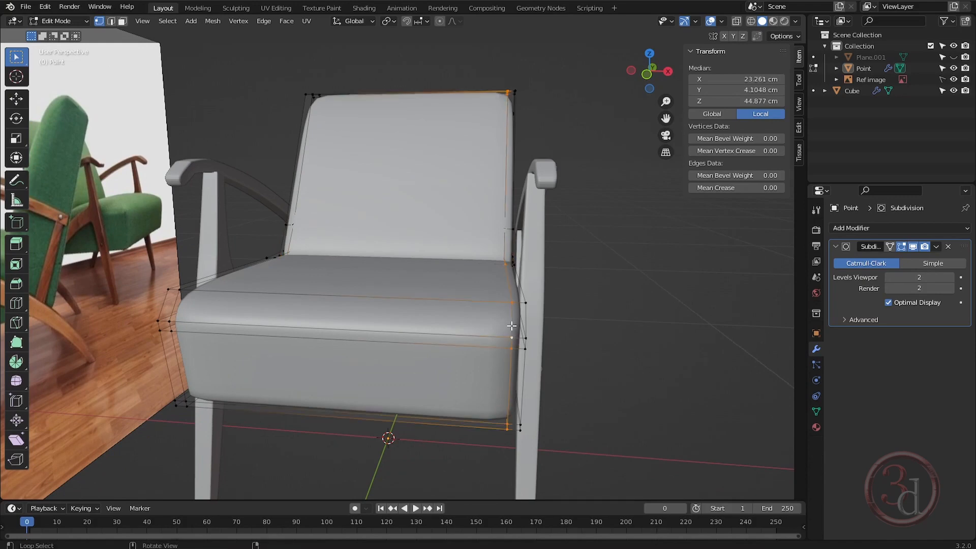
middle_drag(477, 339, 304, 337)
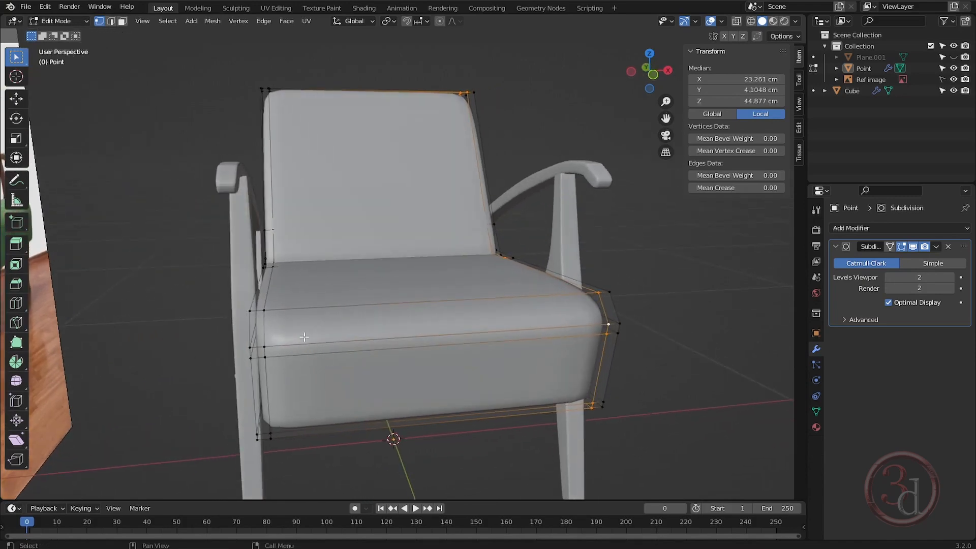
alt+shift+click(262, 325)
middle_drag(468, 344, 433, 350)
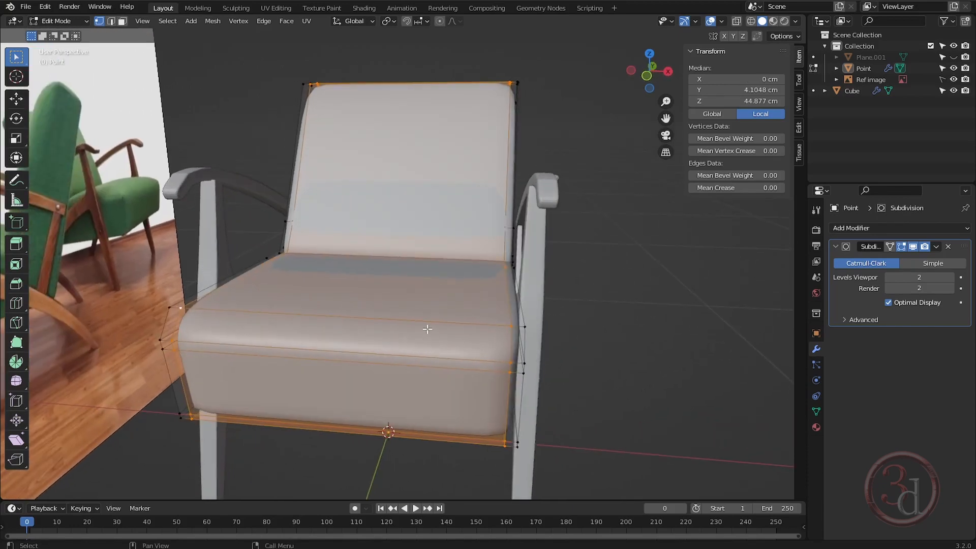
key(s)
key(x)
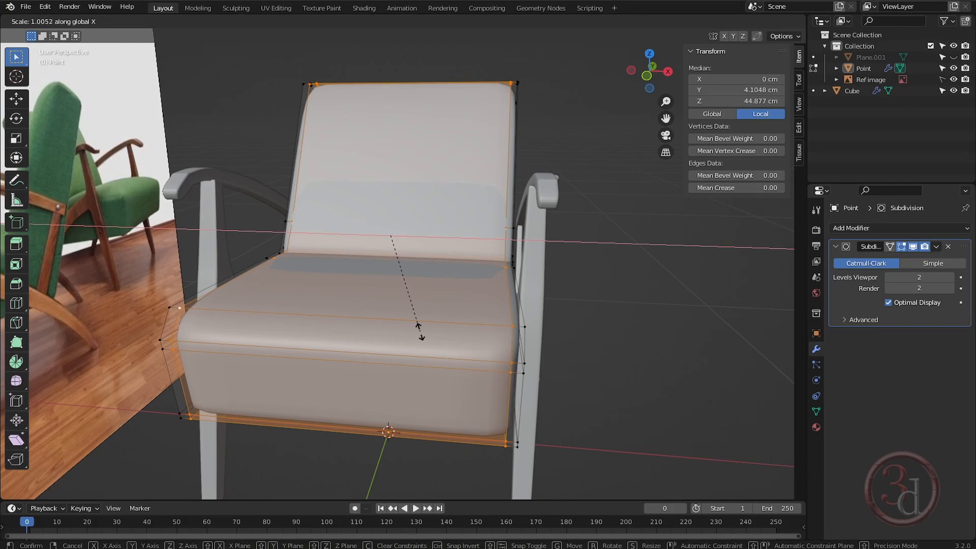
click(417, 330)
key(Tab)
middle_drag(498, 374, 421, 356)
key(Tab)
key(Tab)
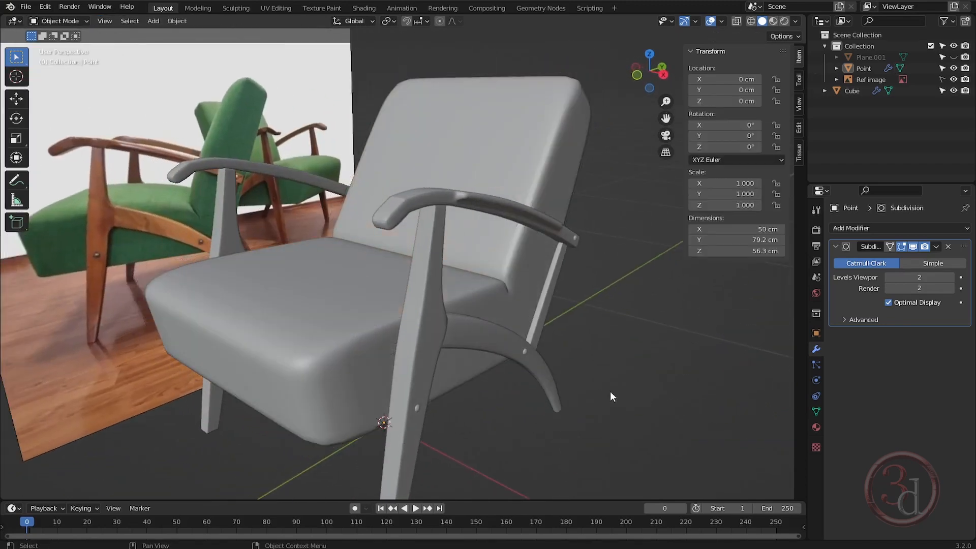
Step: Inspect the armchair from several angles against the reference photo, including where the cushion meets the side frame at the back
scroll(473, 351, down, 2)
middle_drag(363, 344, 444, 367)
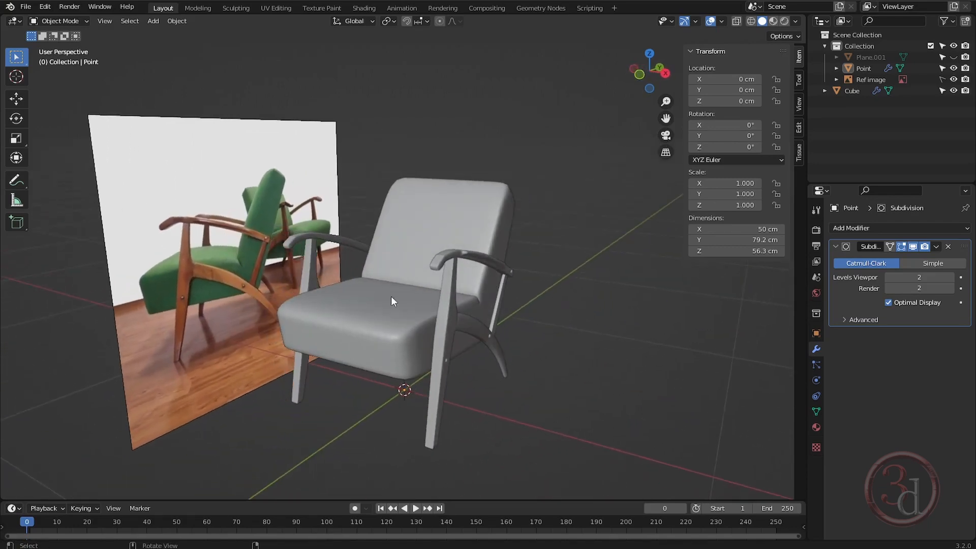
scroll(391, 296, up, 3)
scroll(386, 298, down, 2)
middle_drag(386, 297, 476, 383)
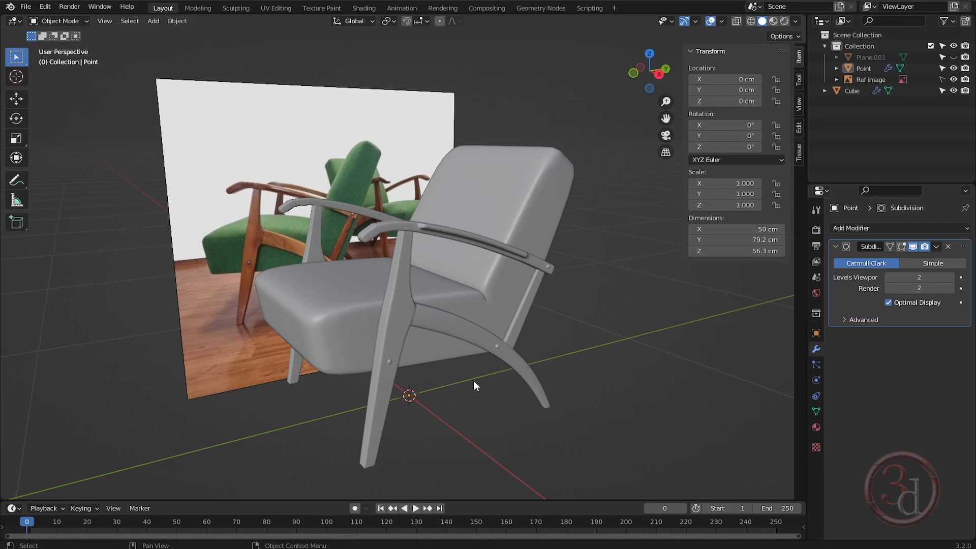
middle_drag(564, 340, 455, 324)
scroll(502, 331, up, 5)
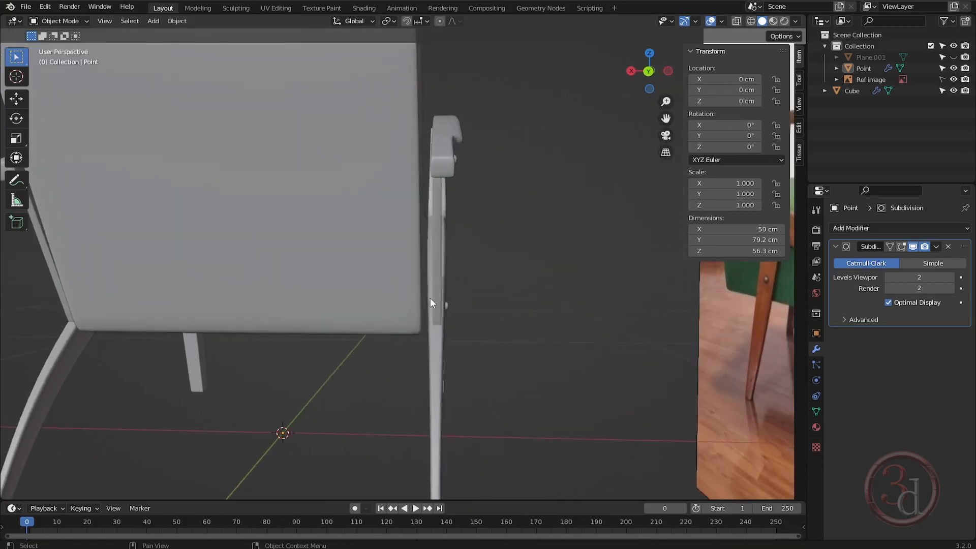
Step: In the back view, scale the whole cushion by 1.011 along X to bring it closer to the side frames
click(380, 287)
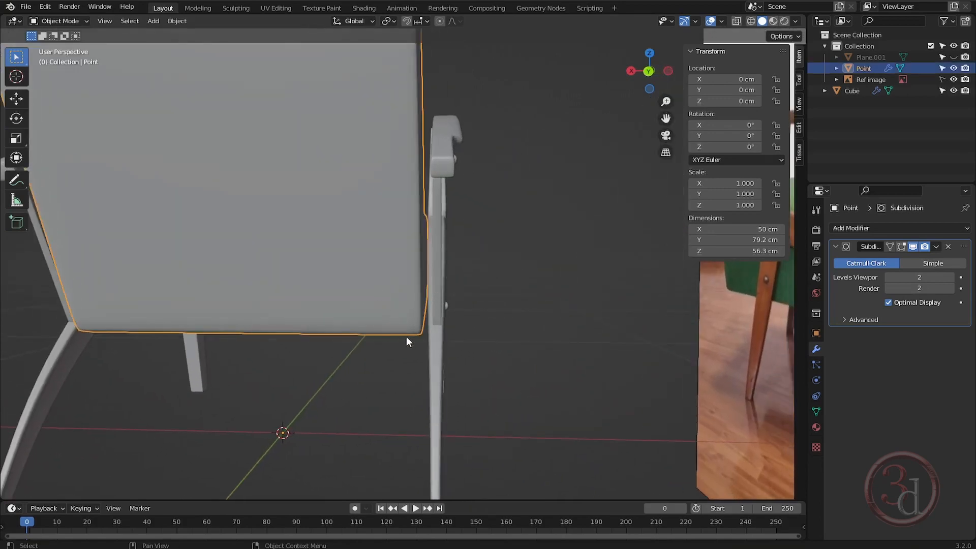
key(KP_1)
key(KP_Decimal)
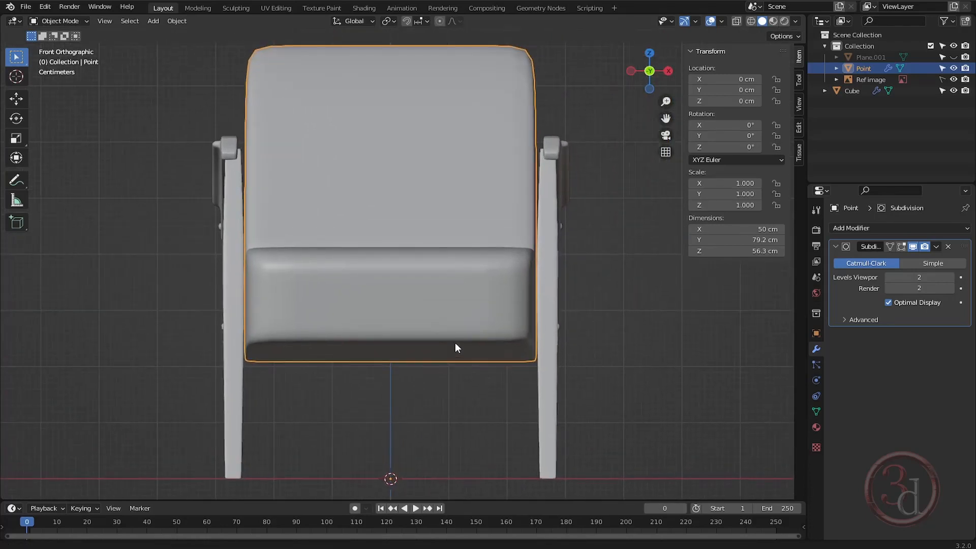
key(grave)
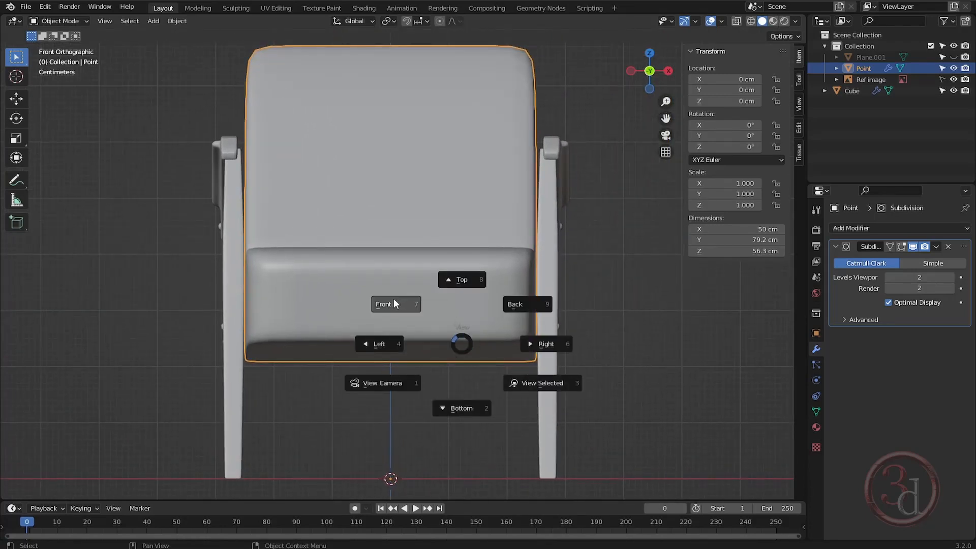
click(523, 303)
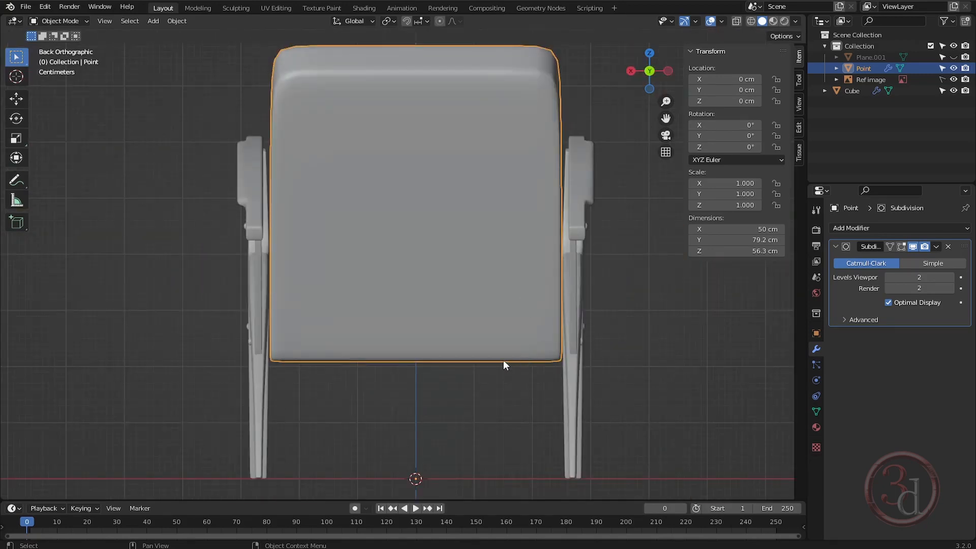
scroll(502, 363, up, 1)
key(s)
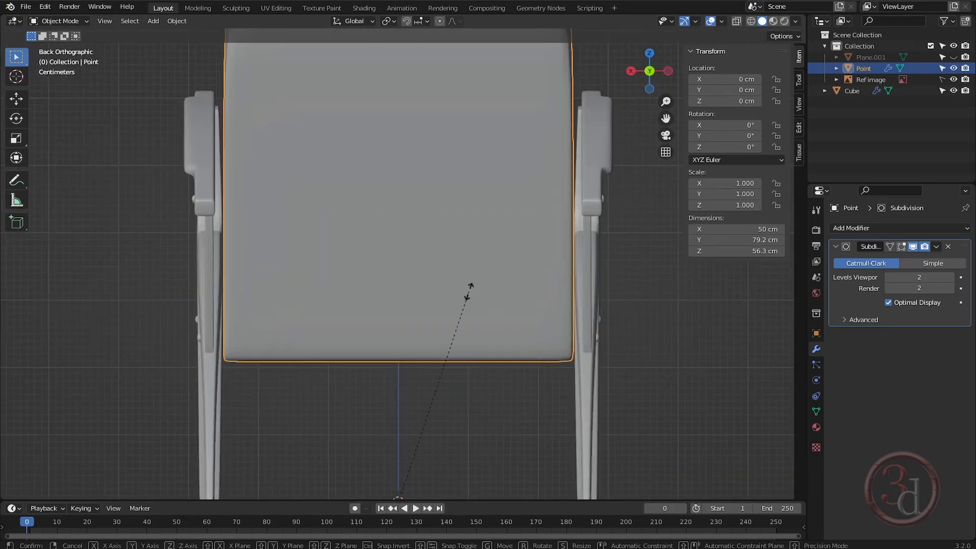
key(x)
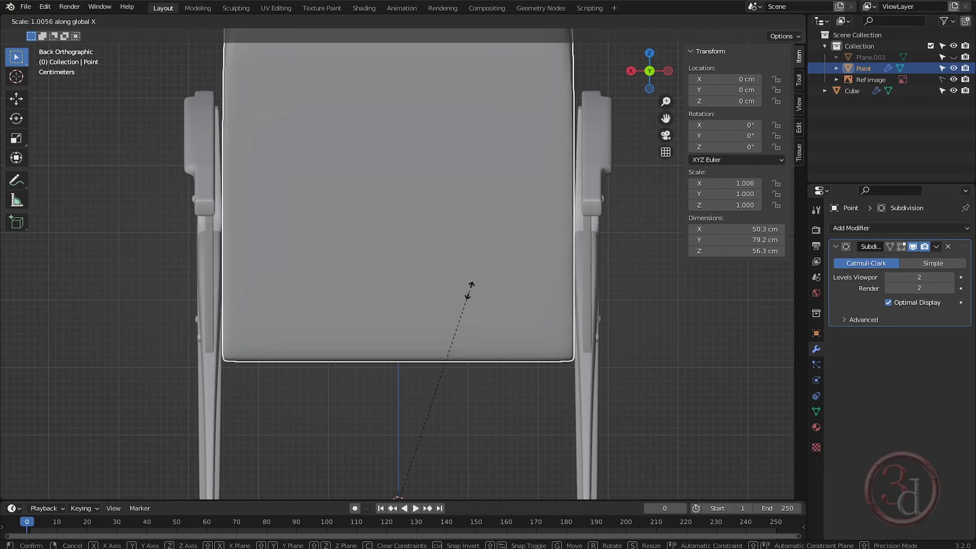
click(470, 288)
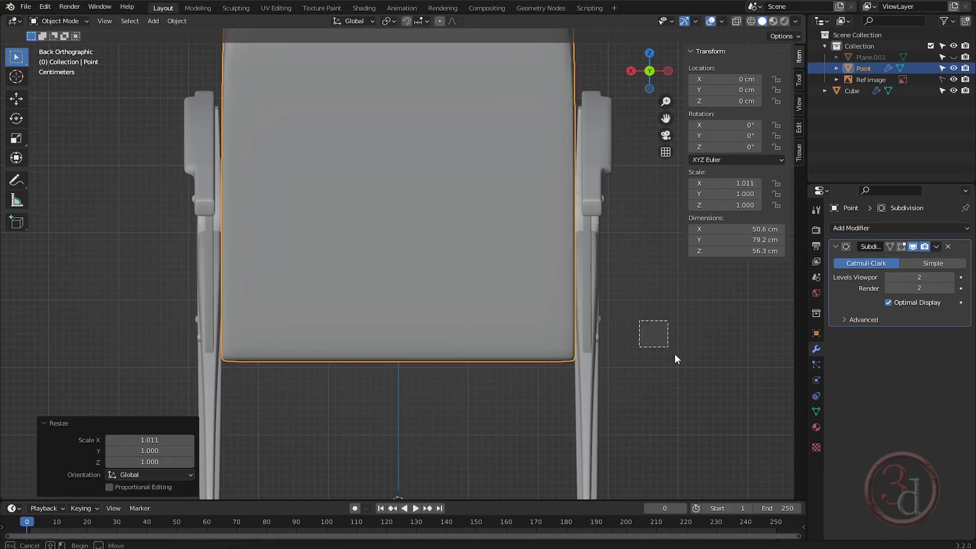
scroll(427, 318, down, 3)
middle_drag(427, 318, 557, 360)
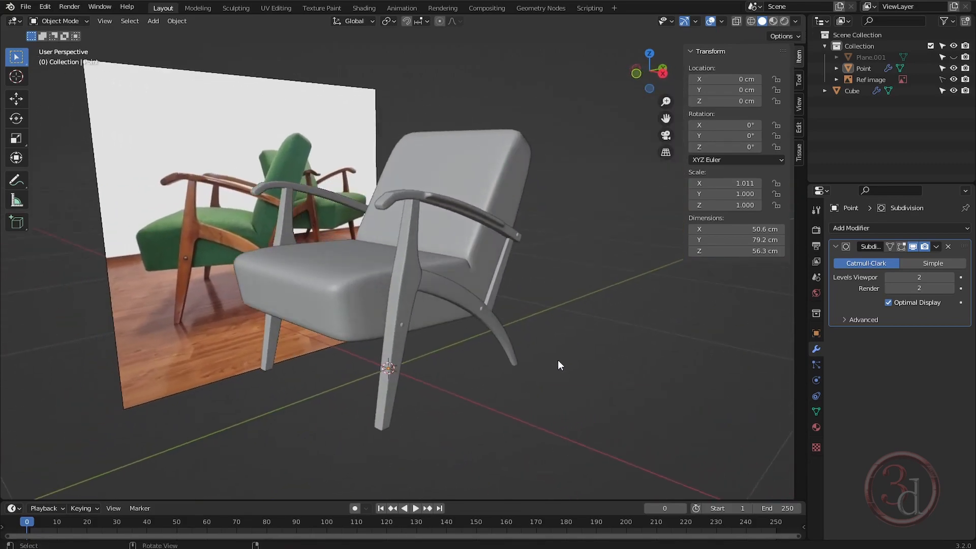